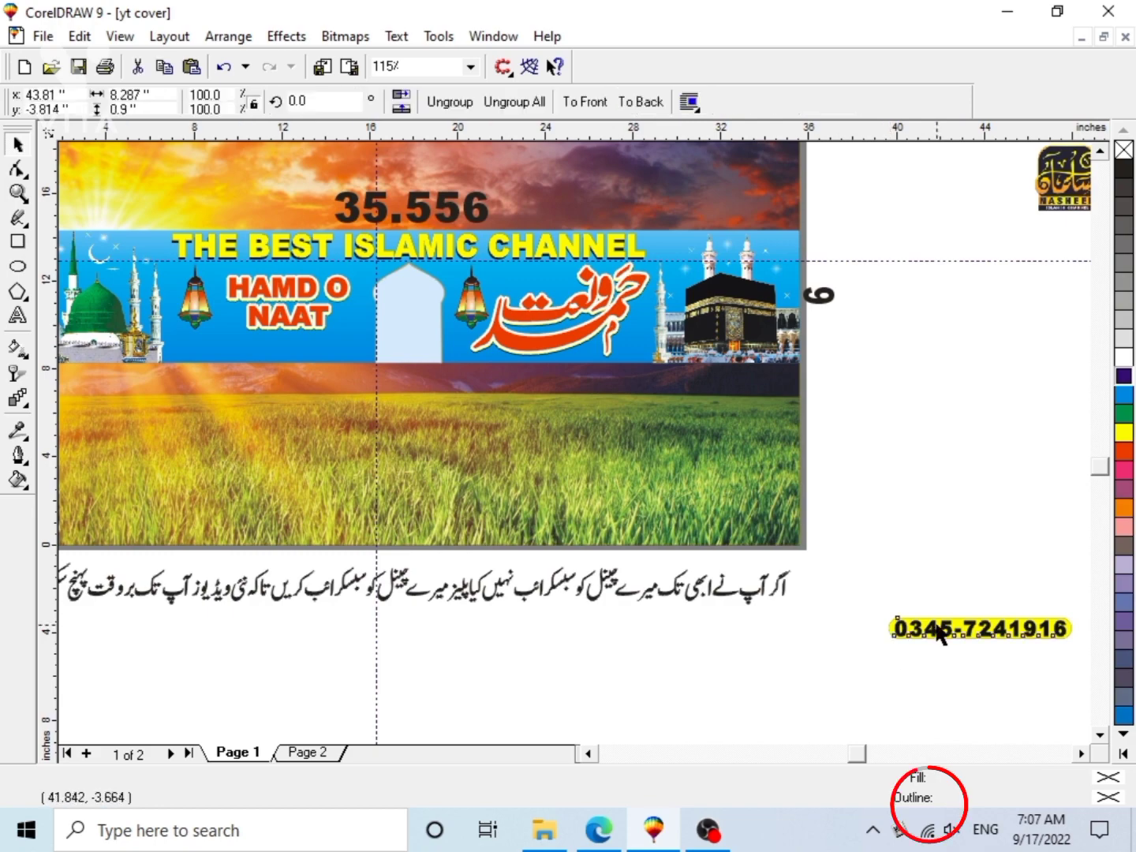
Move the yellow phone number badge into the banner, centred beneath the HAMD O NAAT text.
left_click_drag(937, 633, 242, 348)
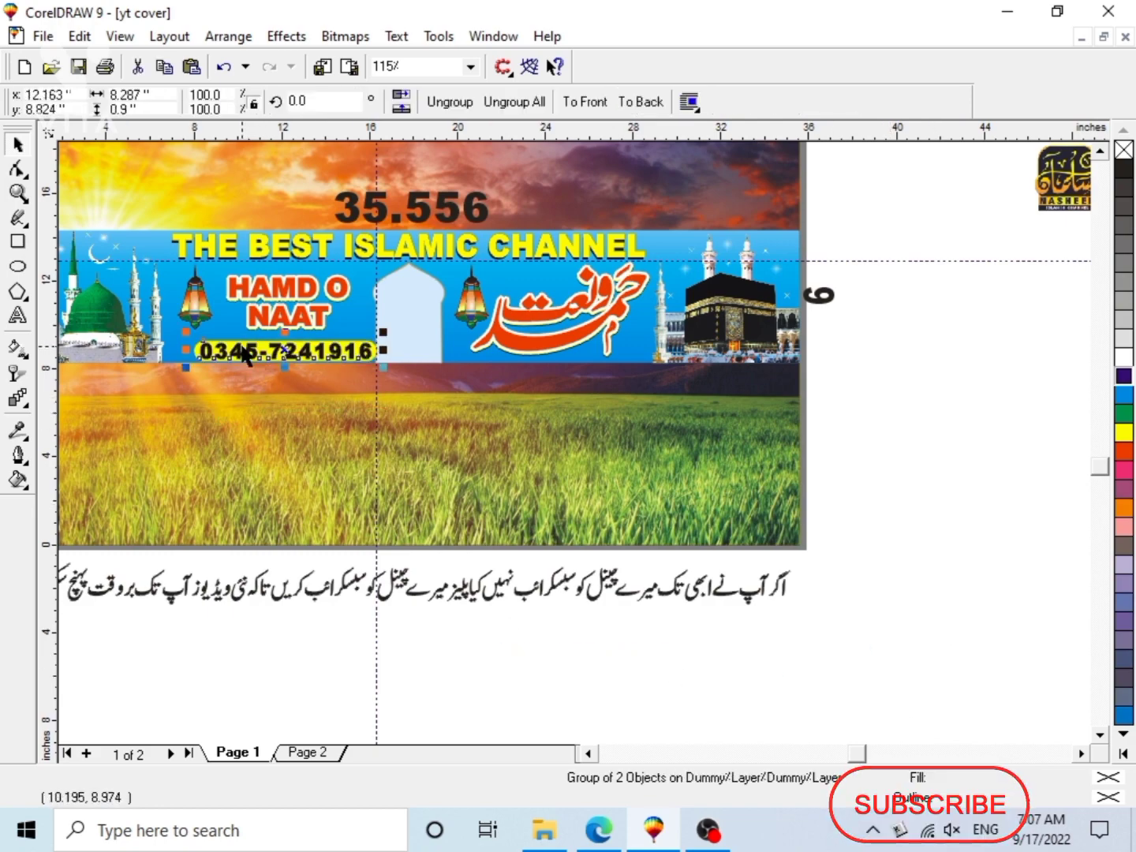
key("F2")
left_click_drag(114, 286, 503, 480)
mouse_move(513, 367)
left_mouse_down()
mouse_move(469, 361)
mouse_move(508, 353)
left_mouse_up()
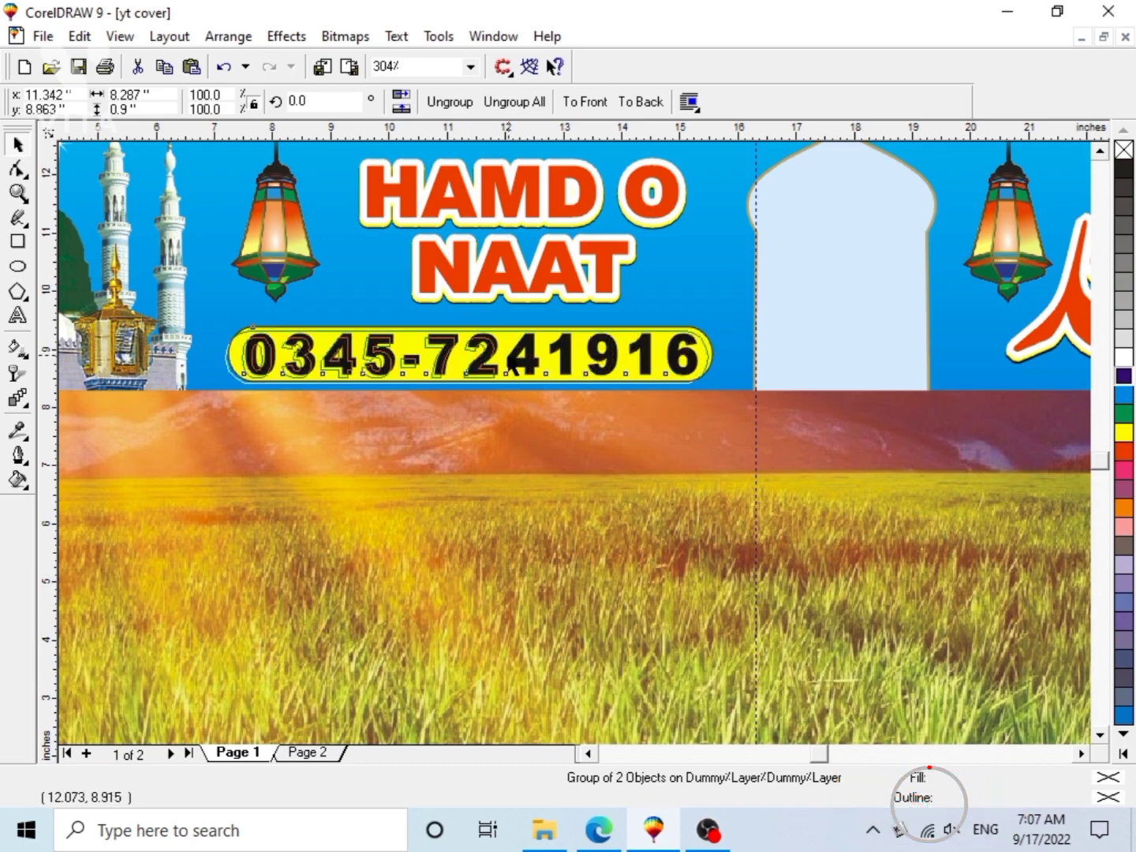
key("F3")
left_click(878, 341)
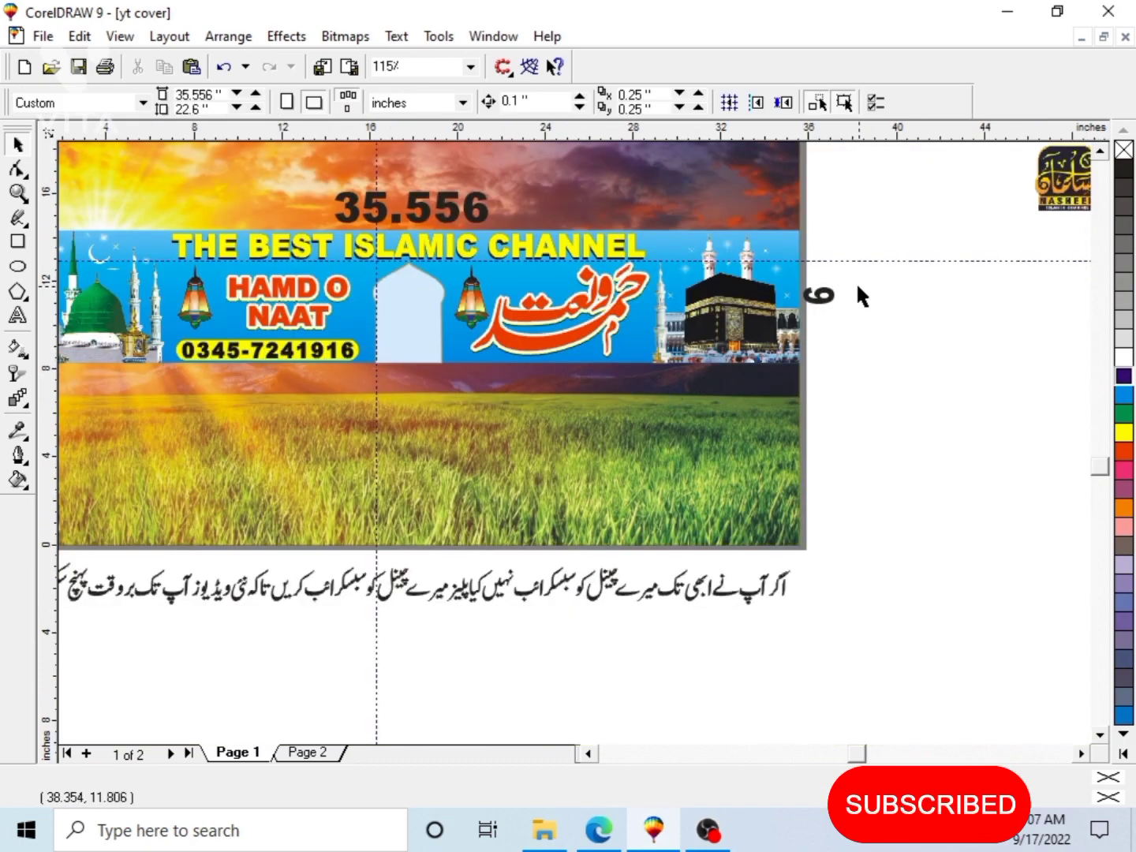
Place the Nasheed logo in the lower part of the pale arch in the middle of the banner.
key("F4")
left_click(959, 304)
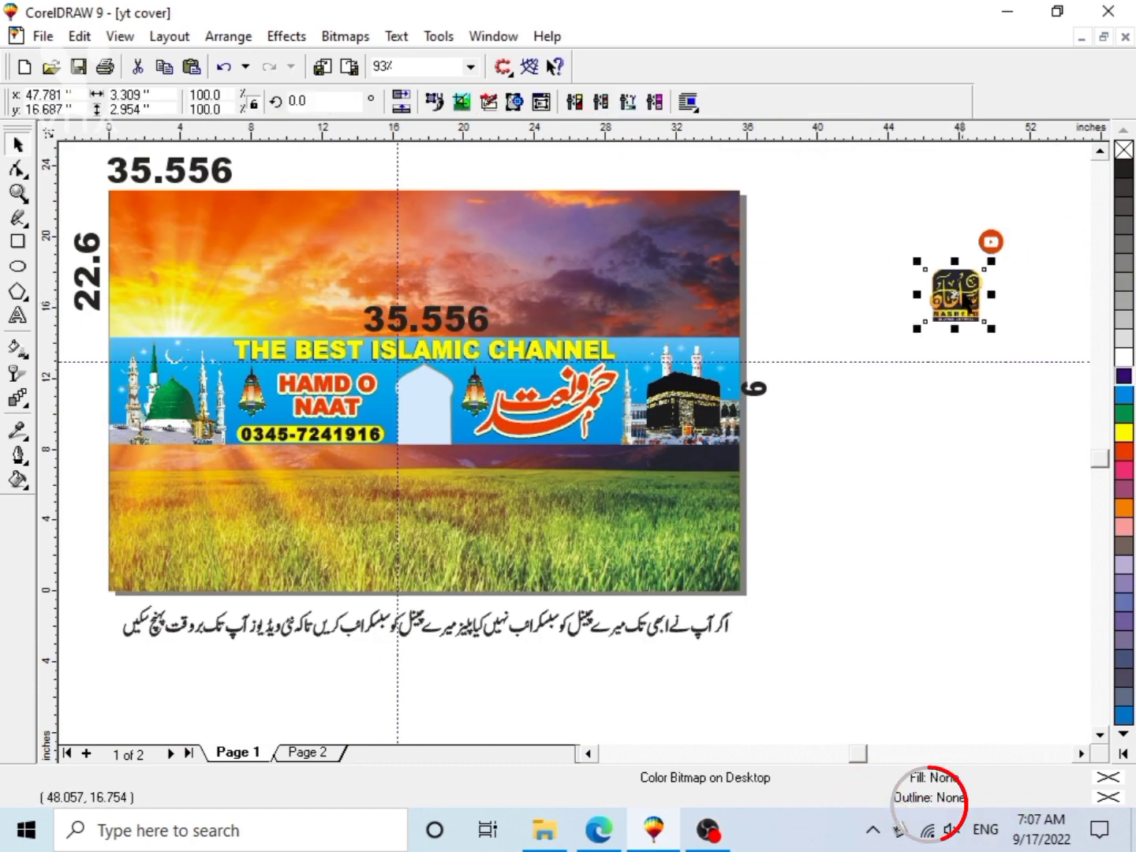
left_click_drag(448, 423, 426, 406)
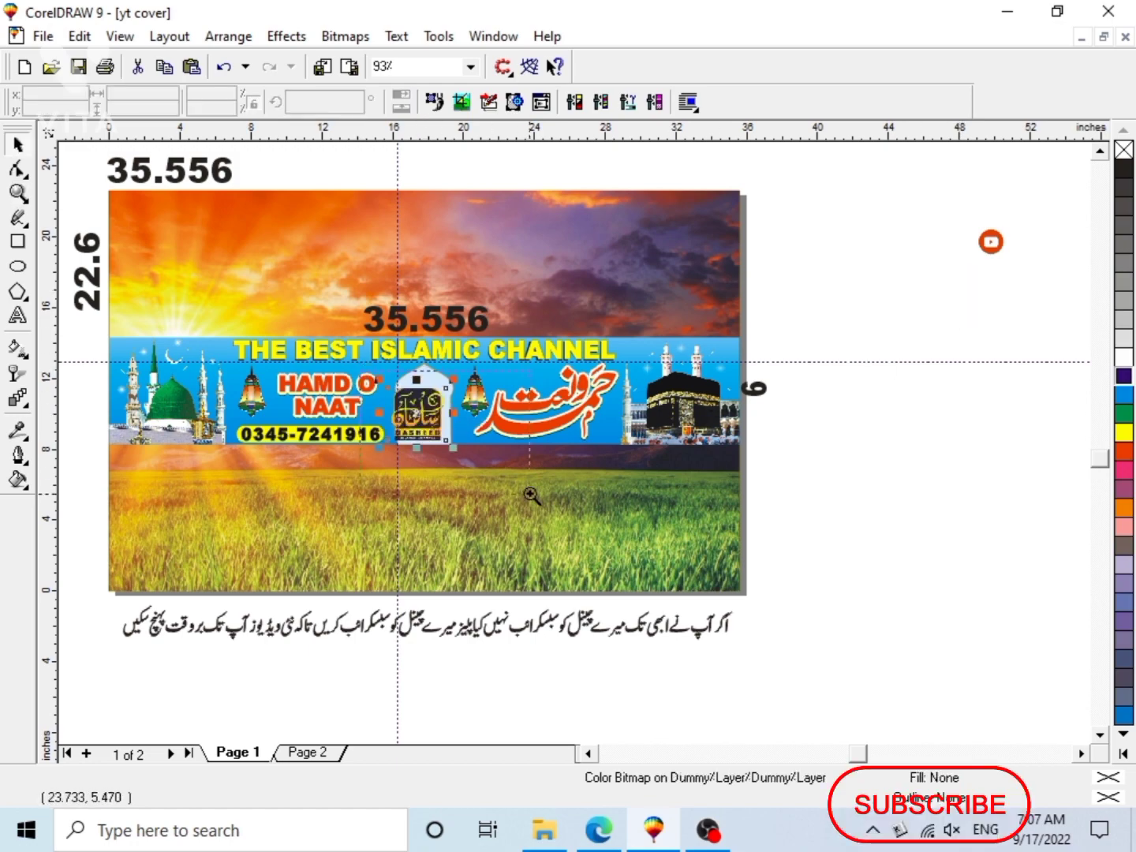
key("shift+F2")
left_click_drag(492, 430, 522, 434)
Centre the Nasheed logo horizontally on the banner and check its fit inside the arch.
left_click(542, 195, "shift")
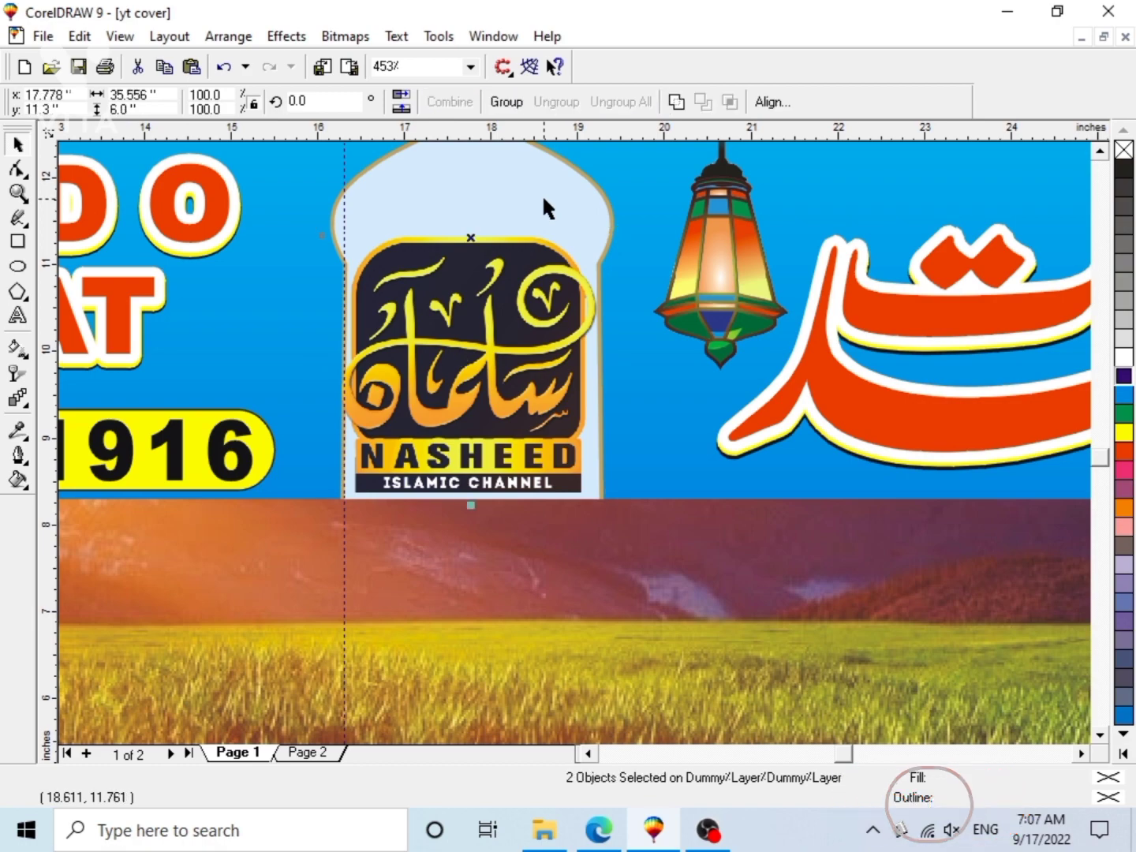
key("c")
left_click(593, 583)
left_click(532, 372)
key("F3")
left_click(840, 437)
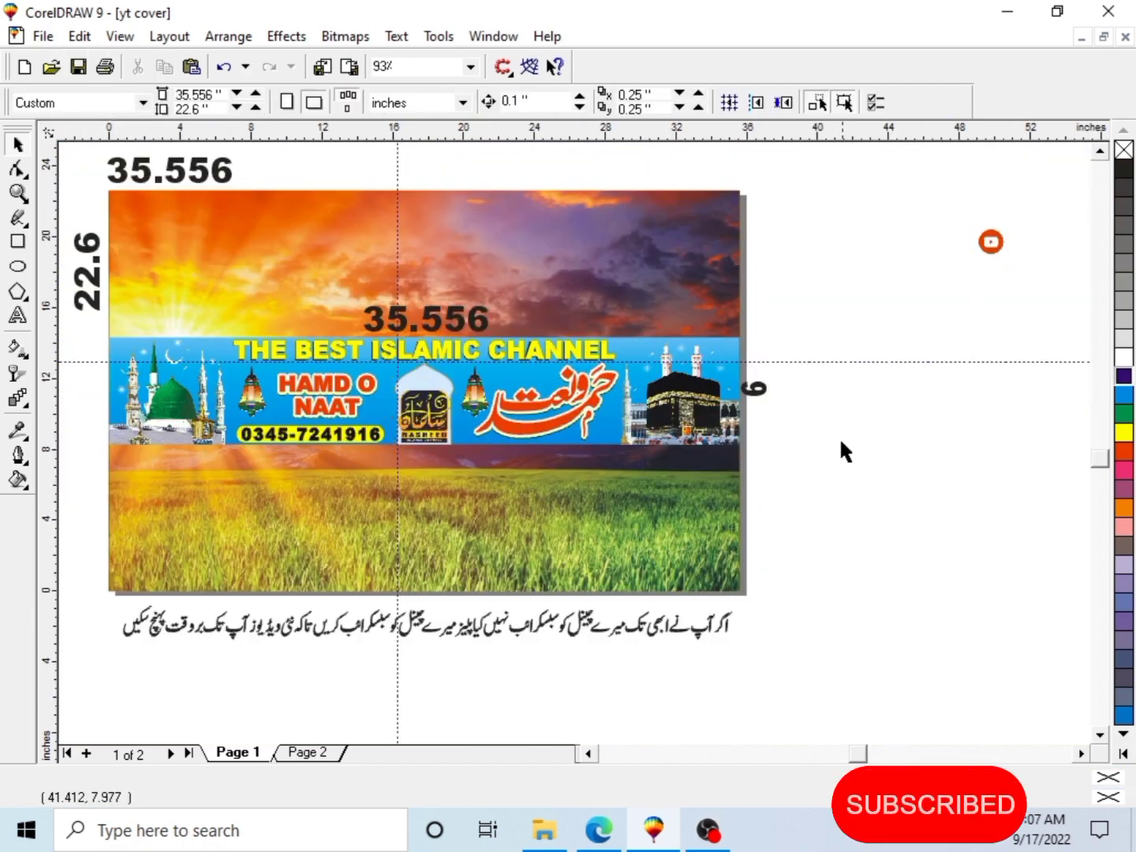
key("F2")
left_click_drag(352, 367, 486, 460)
left_click(608, 451)
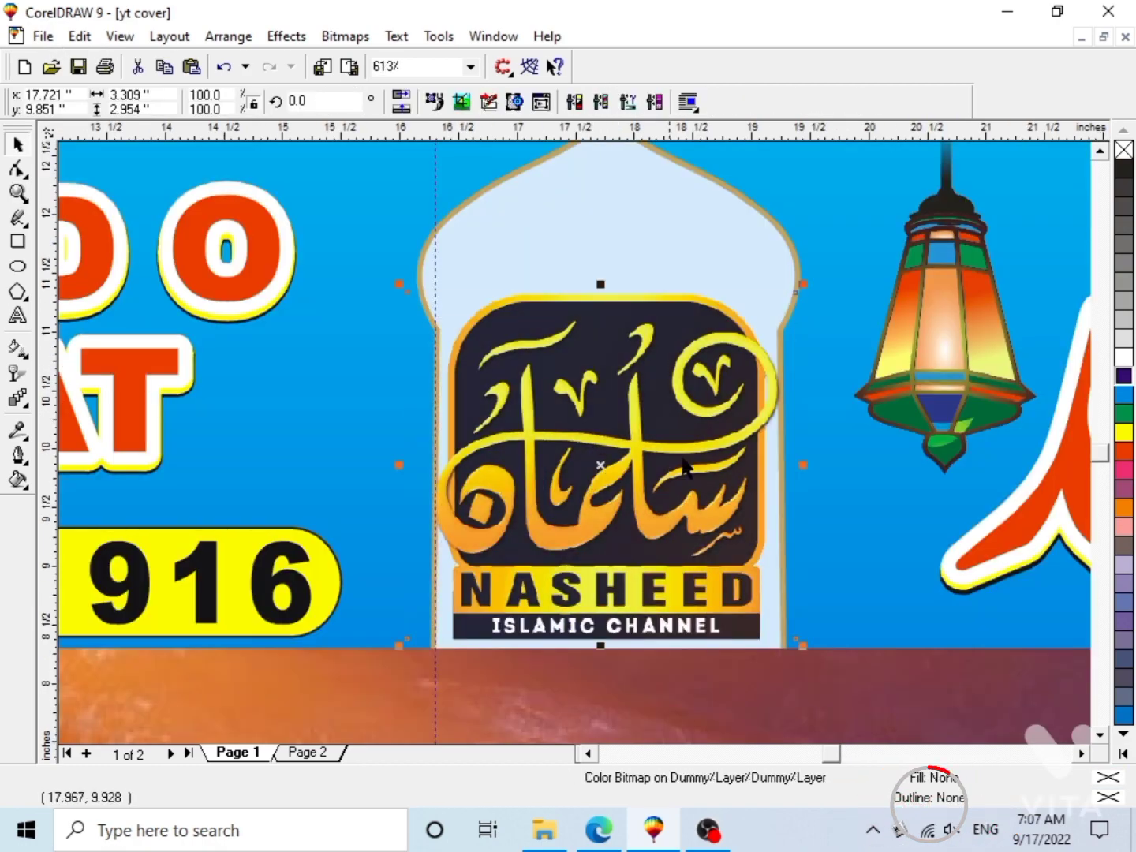
Move the YouTube icon into the top of the arch, directly above the Nasheed logo.
key("F3")
left_click(989, 243)
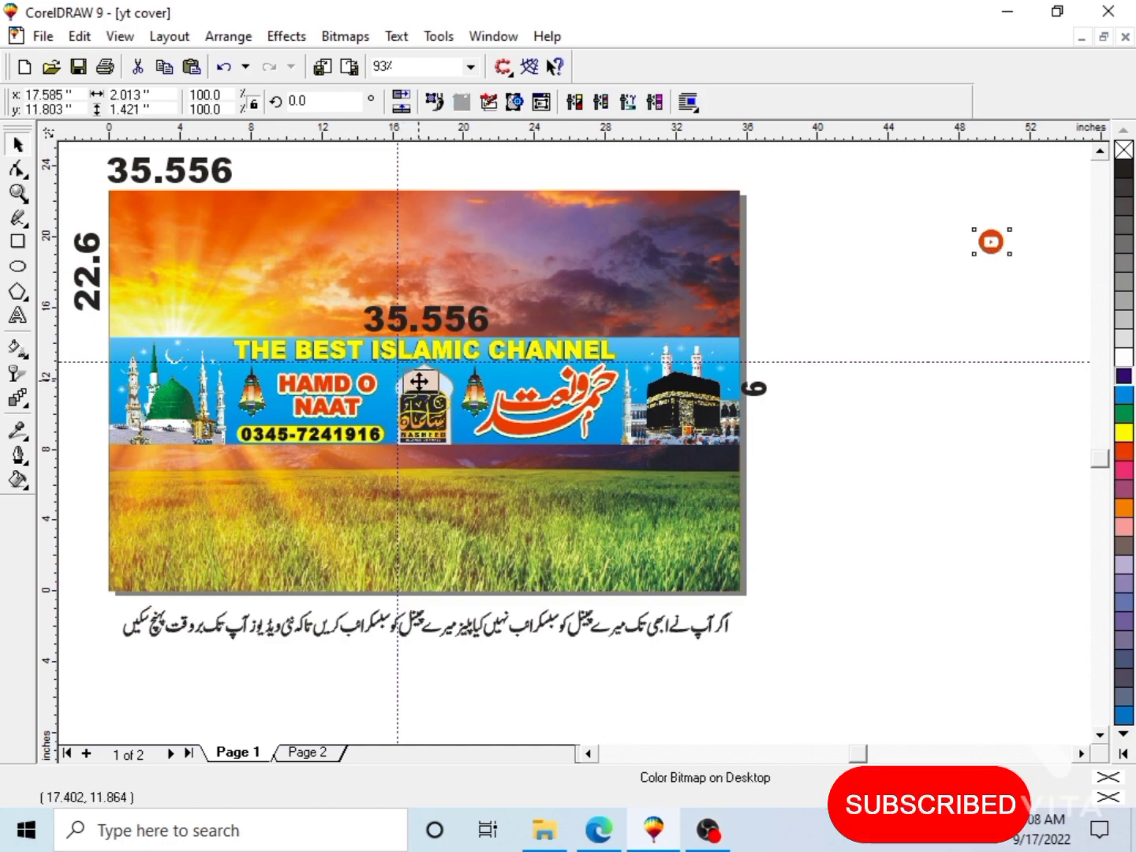
left_click_drag(419, 380, 486, 426)
key("F2")
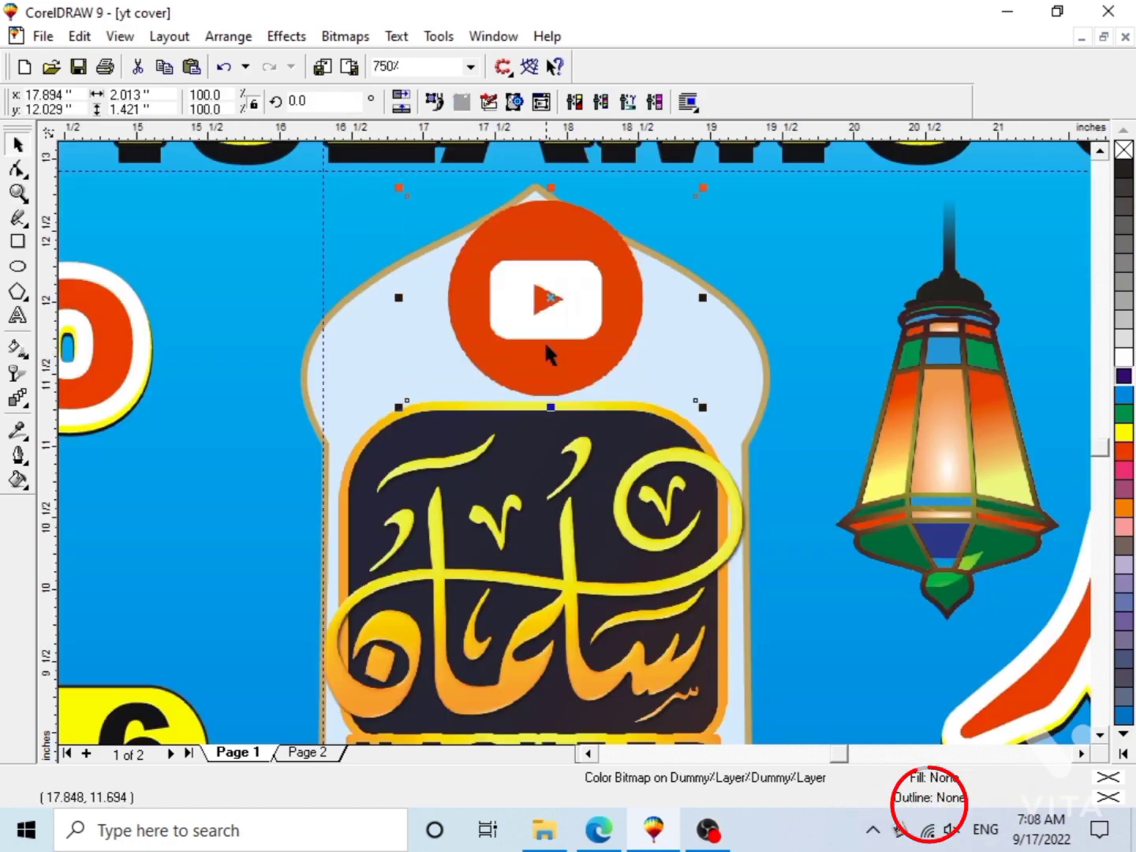
left_click_drag(546, 347, 541, 345)
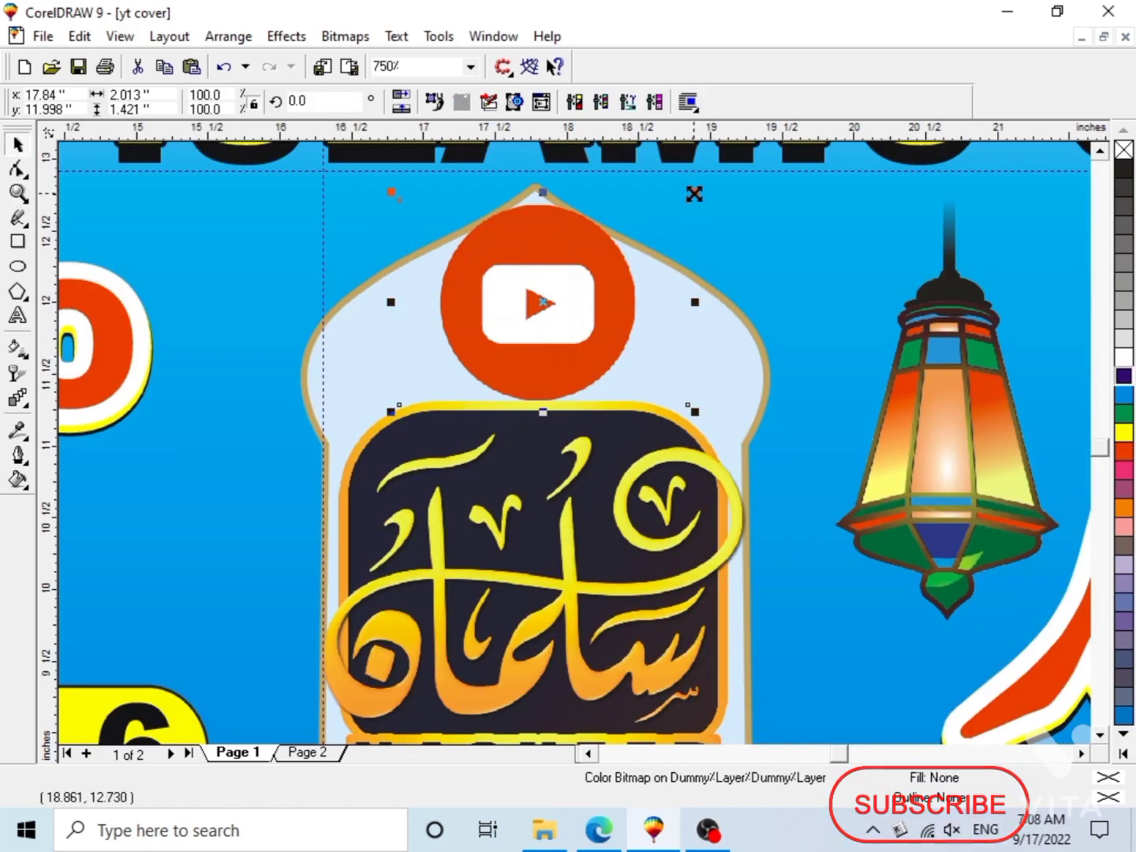
Shrink the YouTube icon to about 1.83 inches wide and adjust its position between the arch tip and the logo.
left_click_drag(693, 195, 684, 202)
left_click_drag(598, 285, 589, 291)
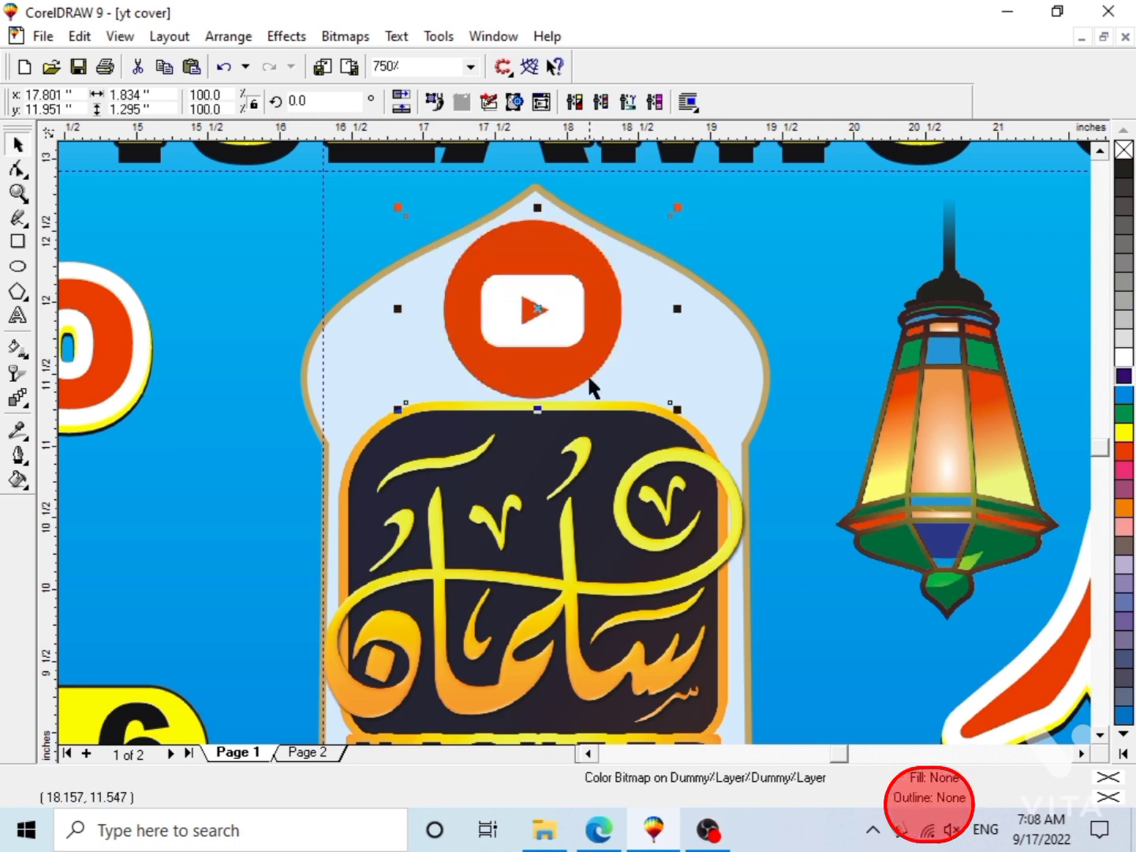
left_click(672, 338, "shift")
key("F3")
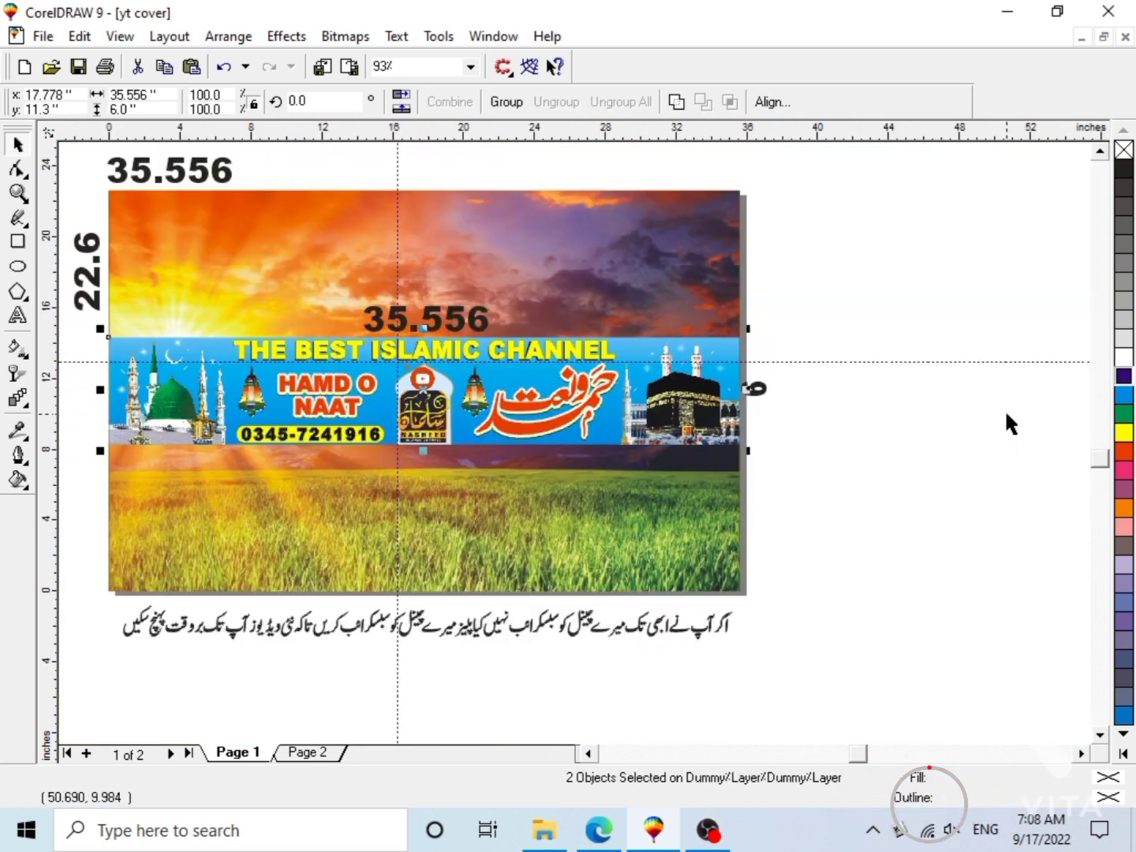
left_click(873, 426)
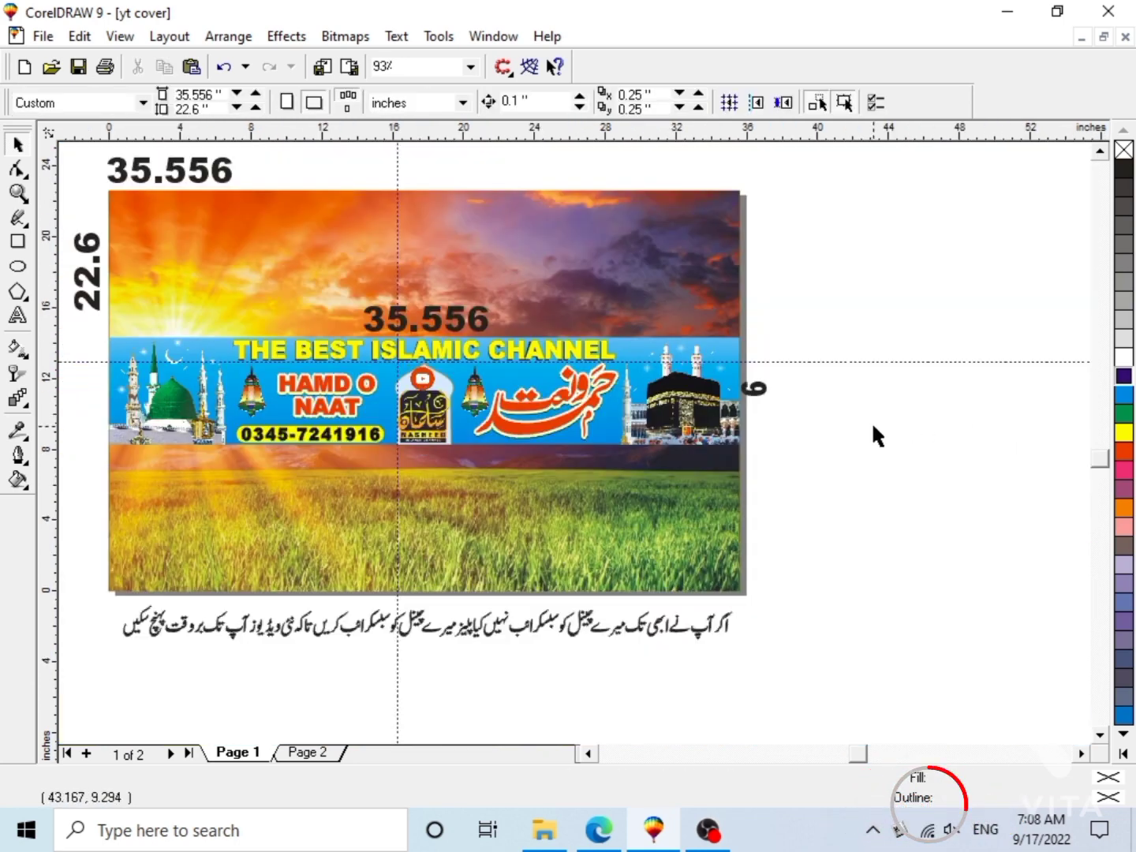
Delete the 6, 22.6 and both 35.556 dimension labels around the cover and save the document.
left_click(762, 389)
key("Delete")
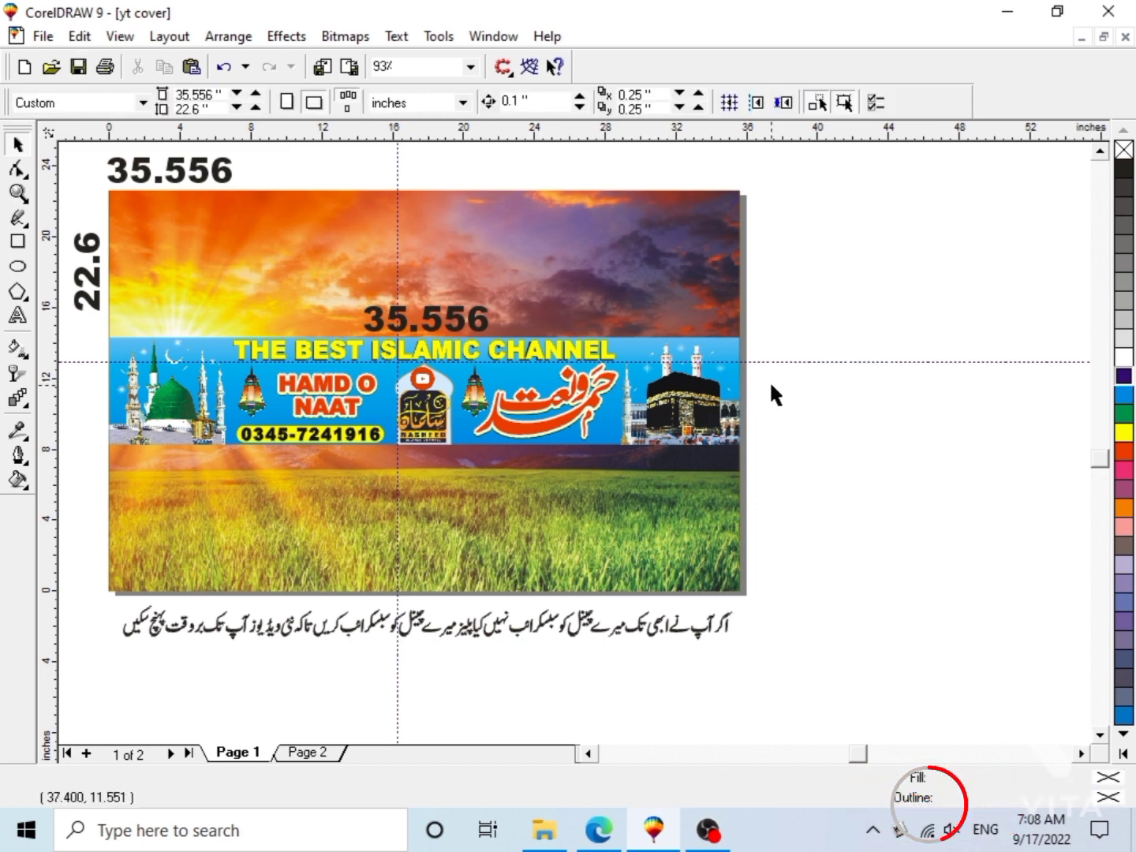
key("ctrl+z")
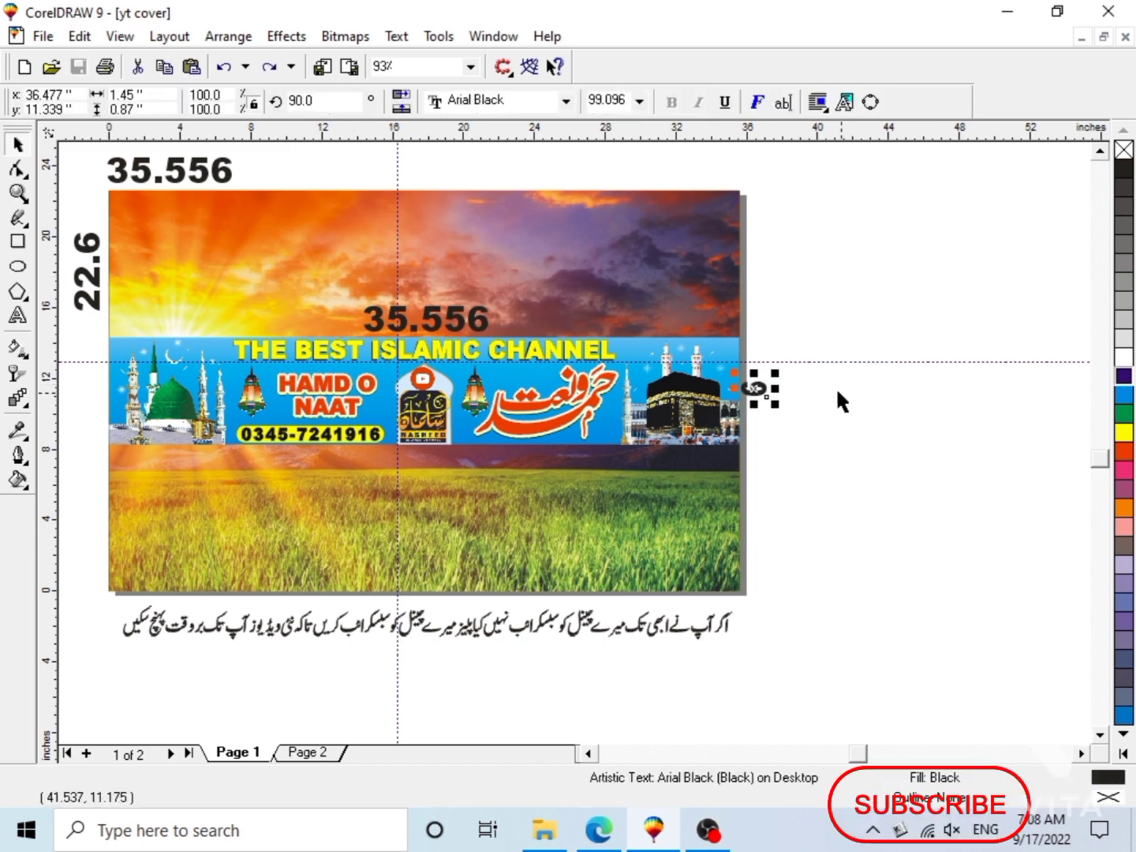
key("Delete")
left_click(475, 314)
key("Delete")
left_click(205, 168)
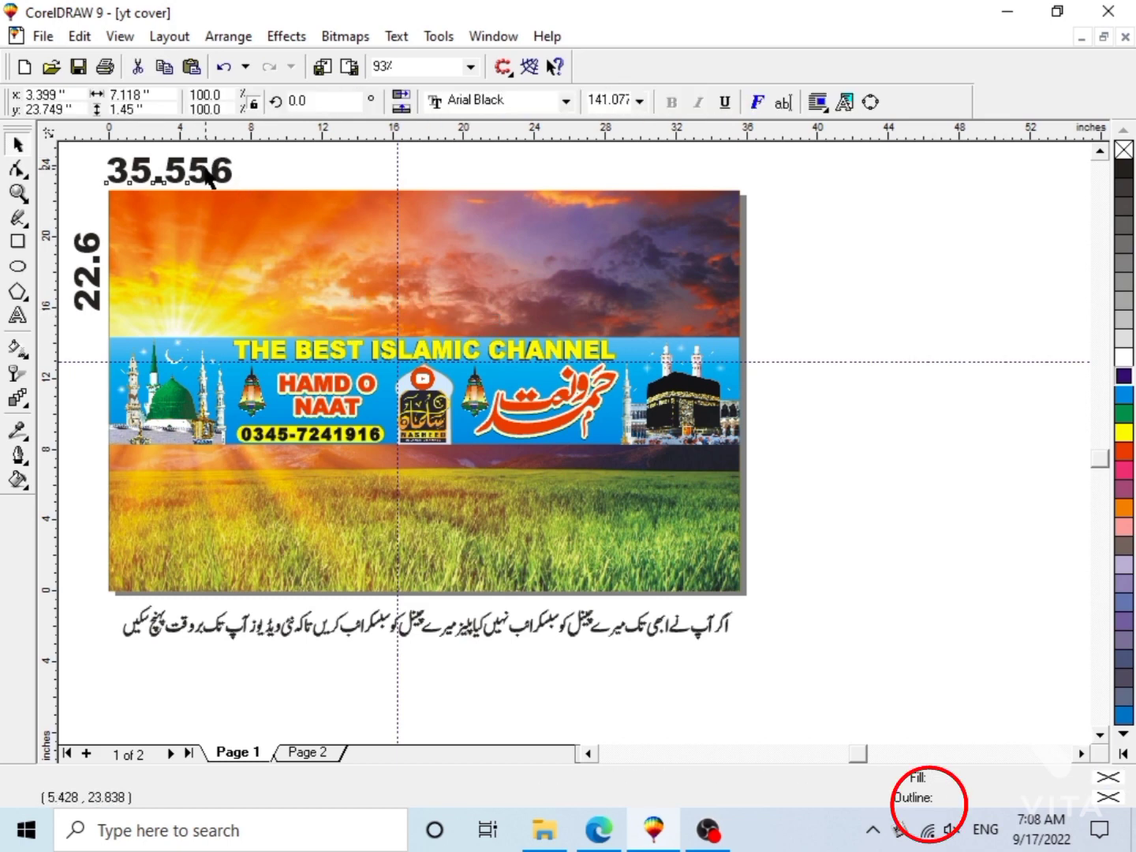
key("Delete")
left_click(93, 270)
key("Delete")
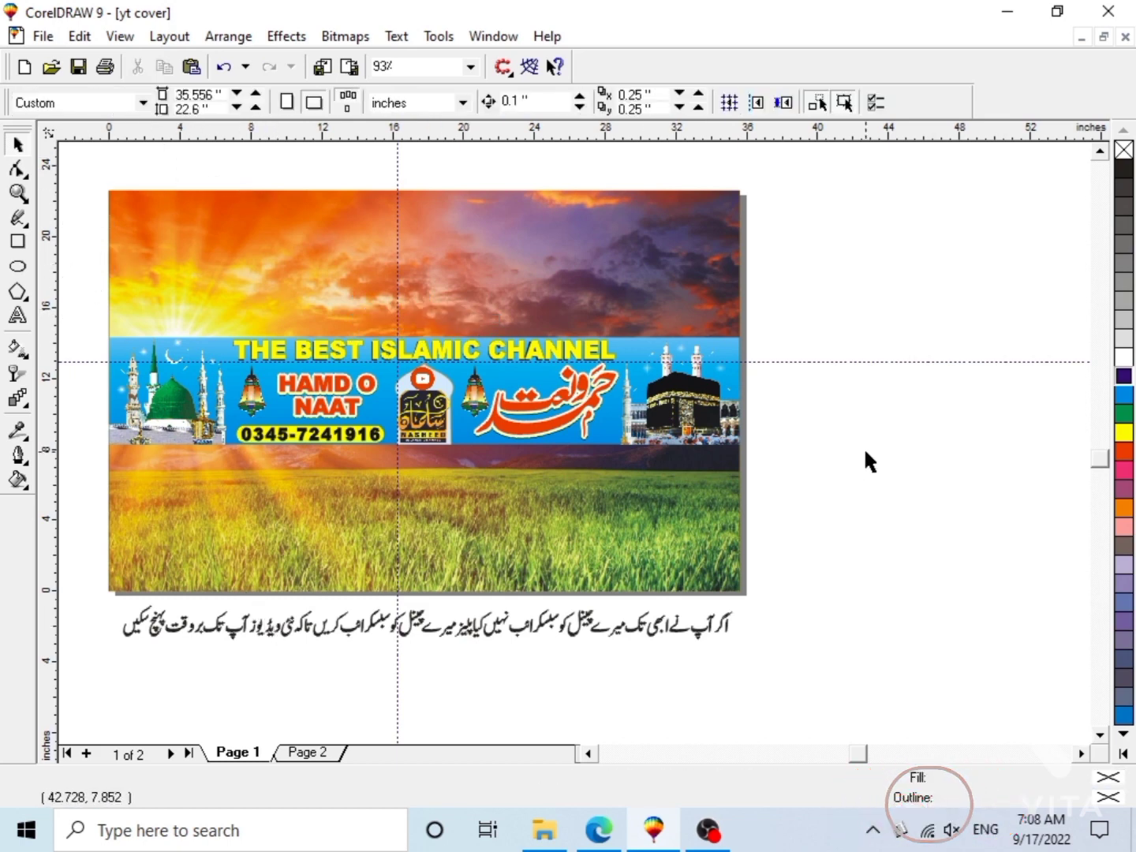
key("ctrl+s")
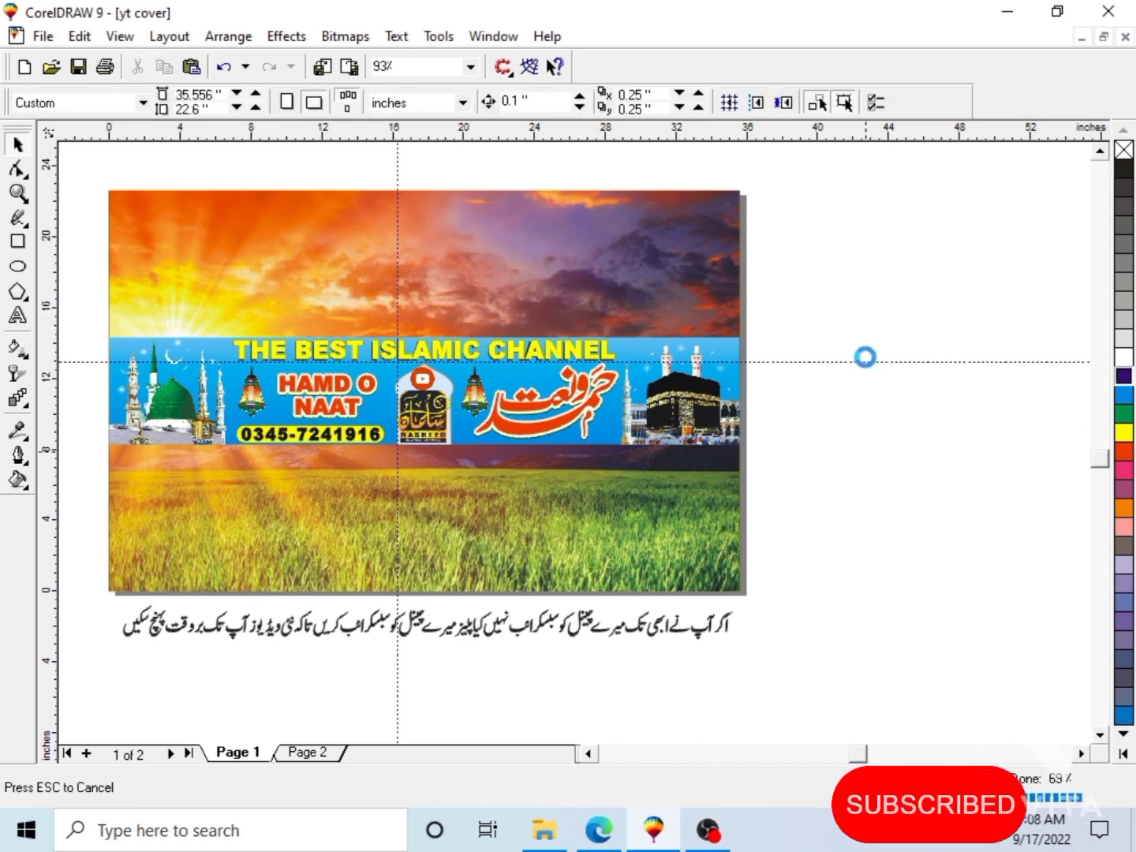
Remove the horizontal and vertical guidelines from the page and save the document.
left_click(866, 361)
key("Delete")
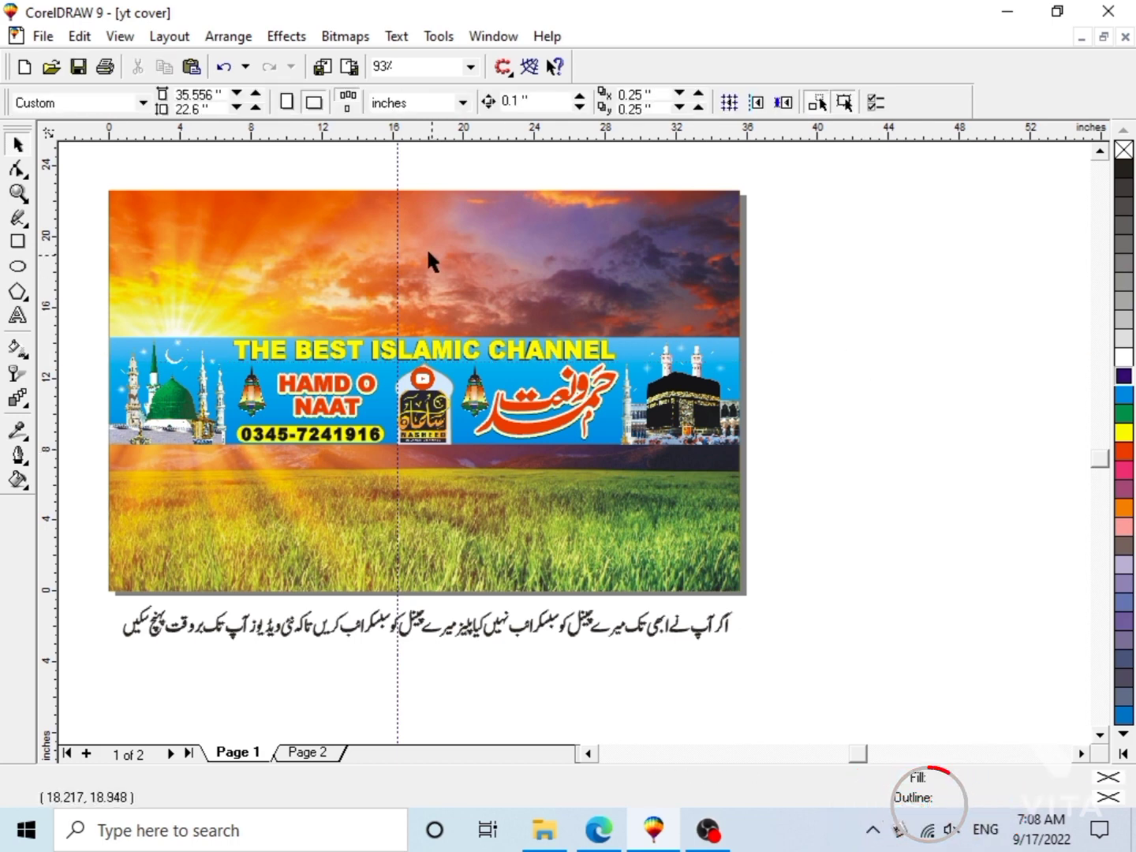
left_click(396, 243)
key("Delete")
key("ctrl+s")
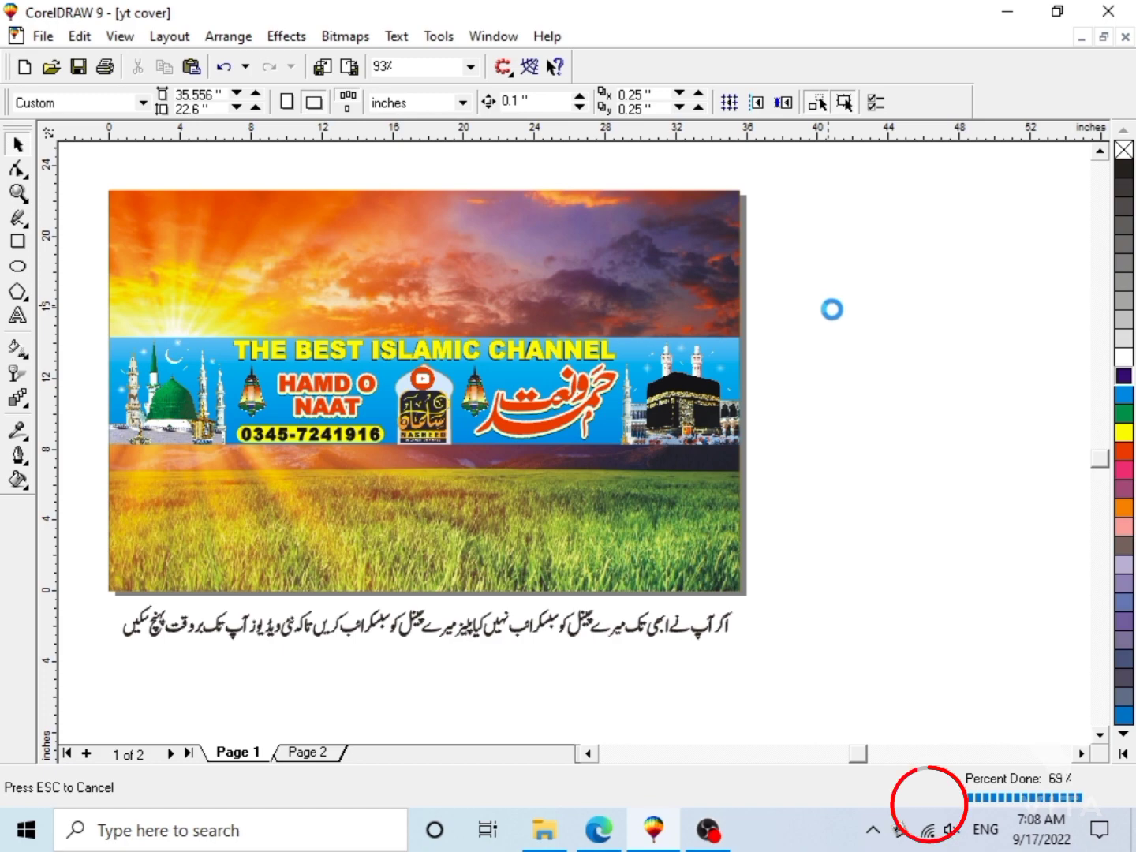
Import the flower clipart from the ornaments vectors folder on drive G and place it beside the page.
key("F3")
key("F2")
left_click_drag(141, 315, 847, 560)
right_click(951, 379)
left_click(899, 479)
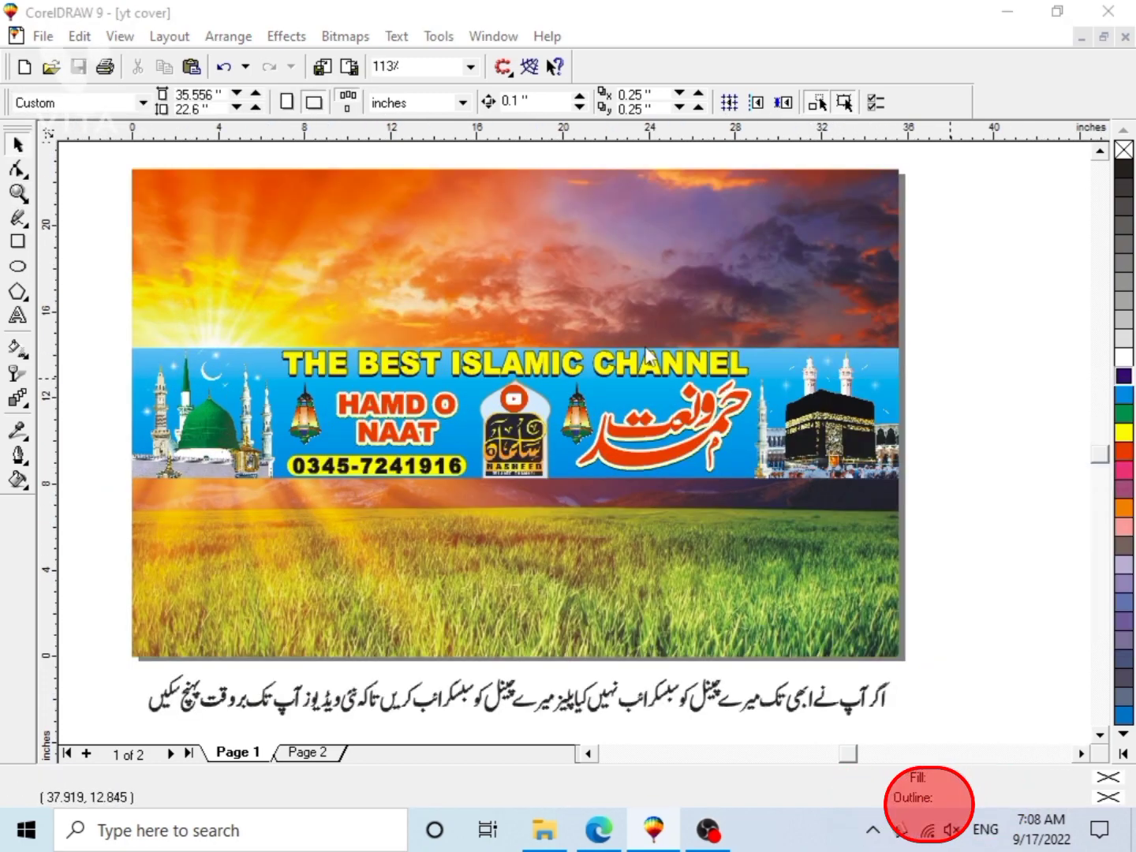
left_click(613, 218)
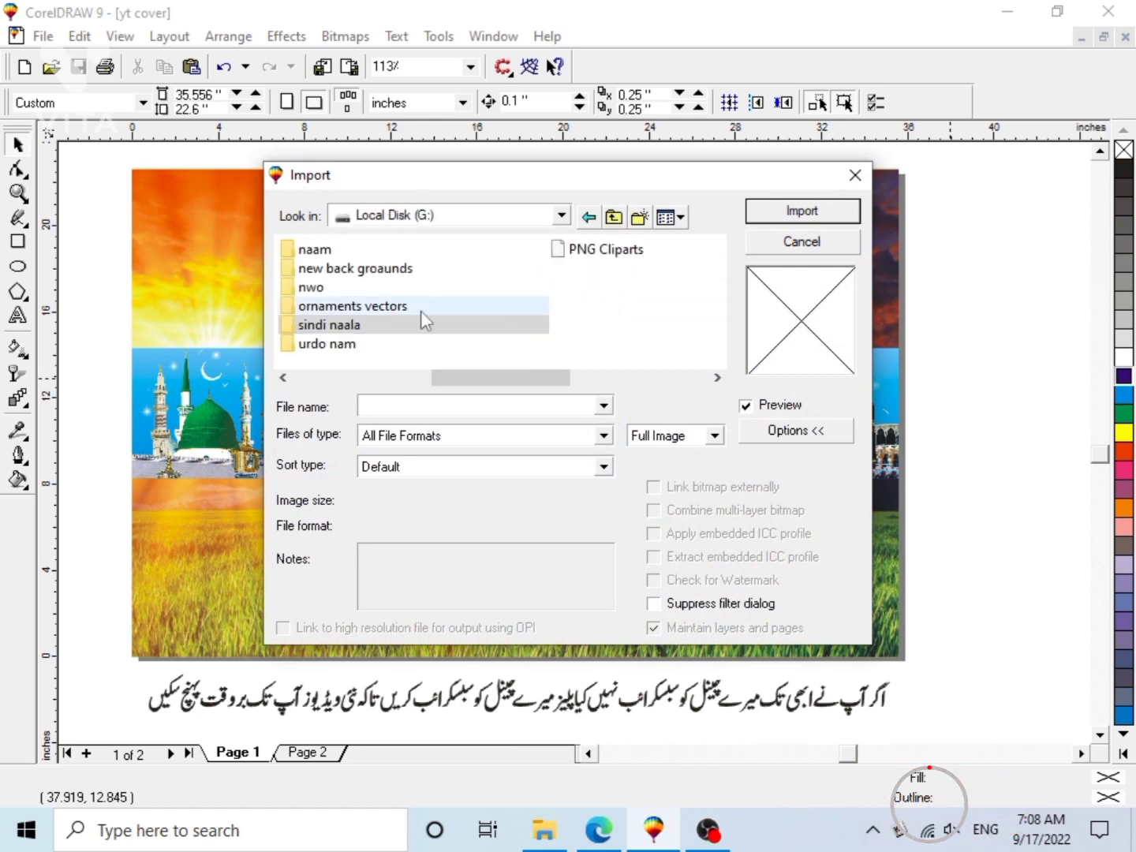
double_click(374, 311)
left_click(349, 316)
key("s")
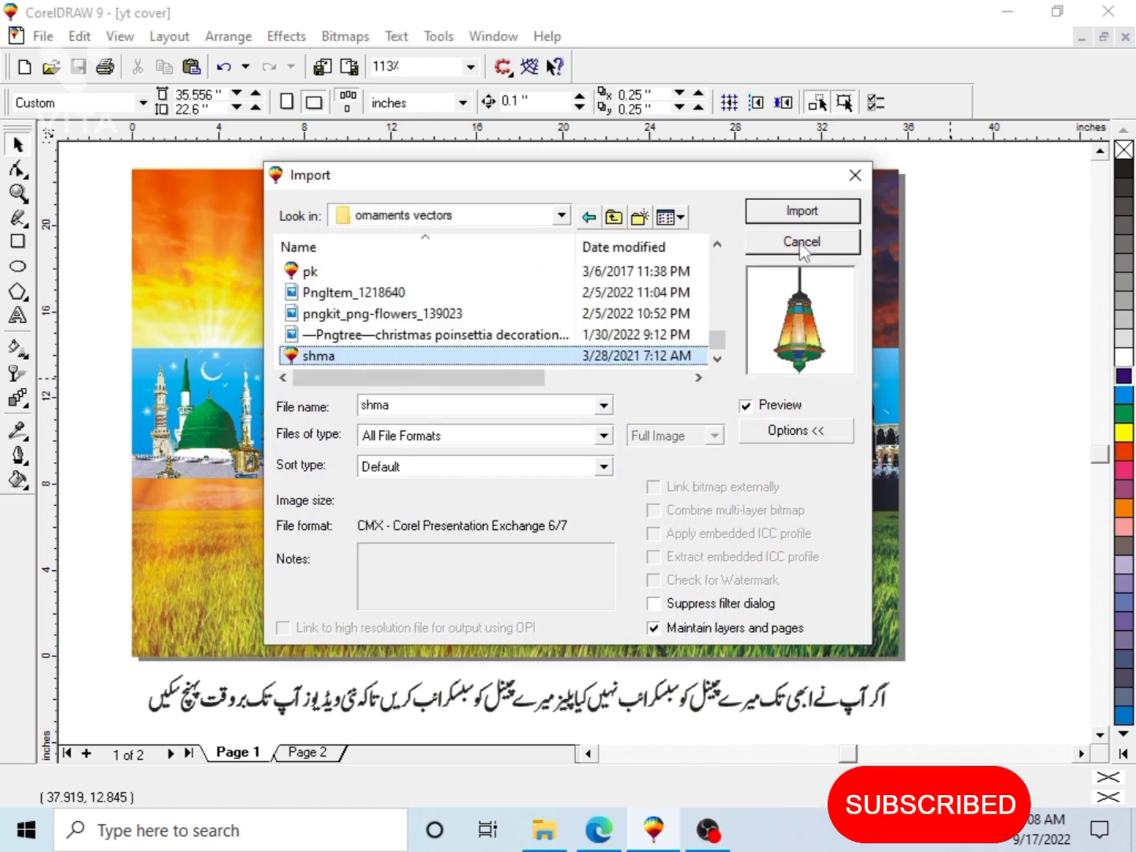
left_click(355, 308)
key("a")
left_click(794, 209)
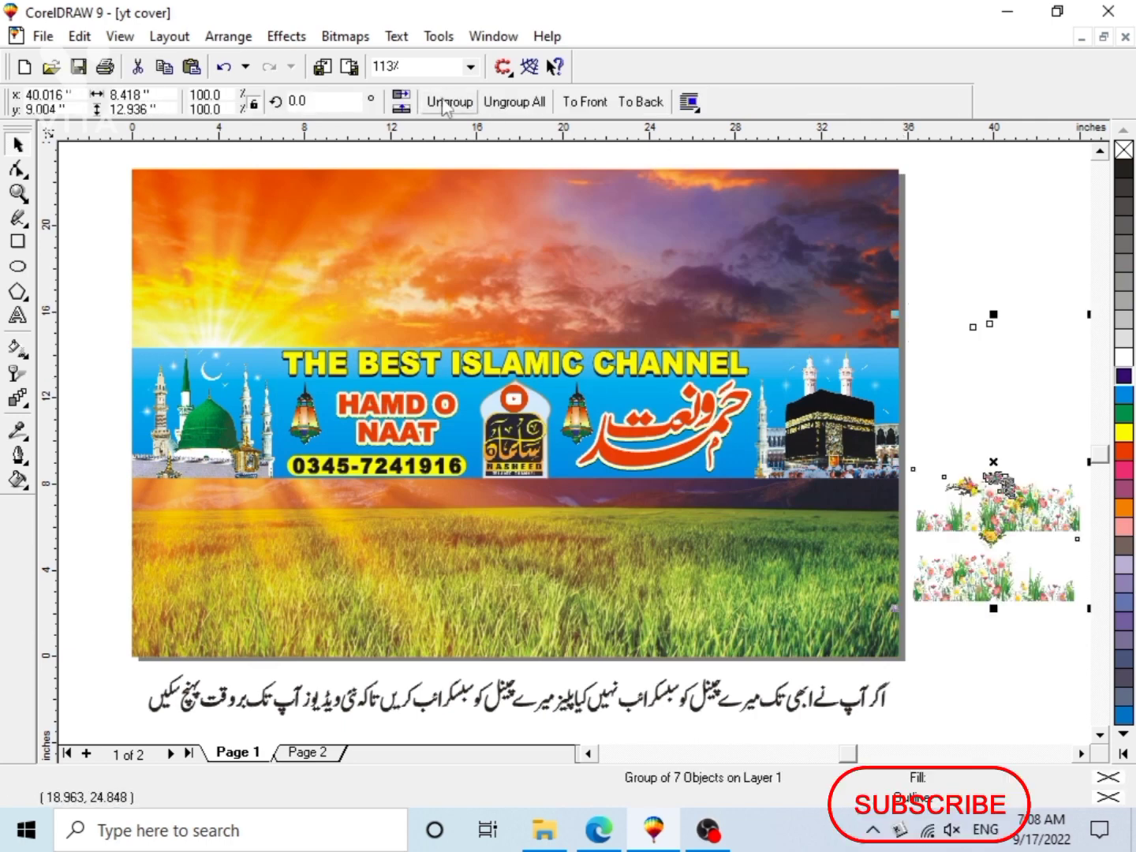
Ungroup the imported flowers, discard the lower flower strip and move the rose bouquet above the banner's Urdu lettering.
left_click(449, 103)
left_click(1015, 589)
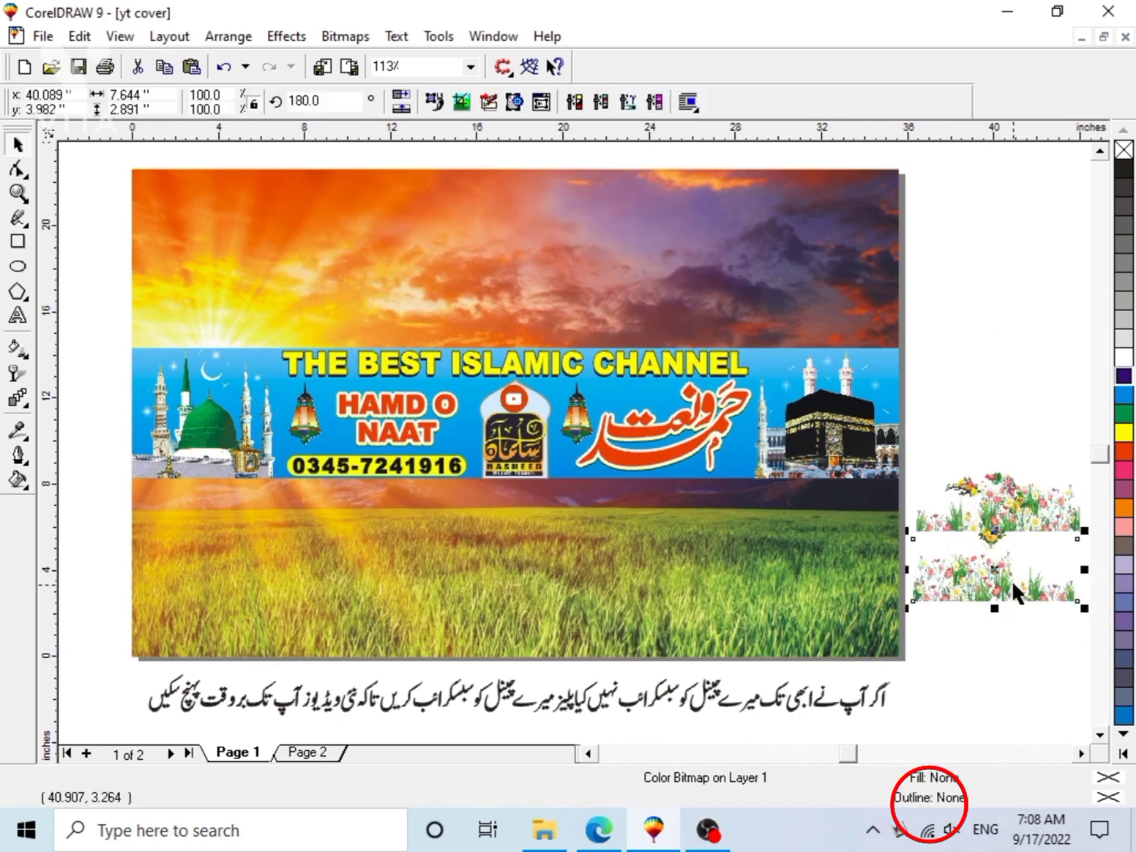
key("Delete")
left_click_drag(989, 560, 659, 396)
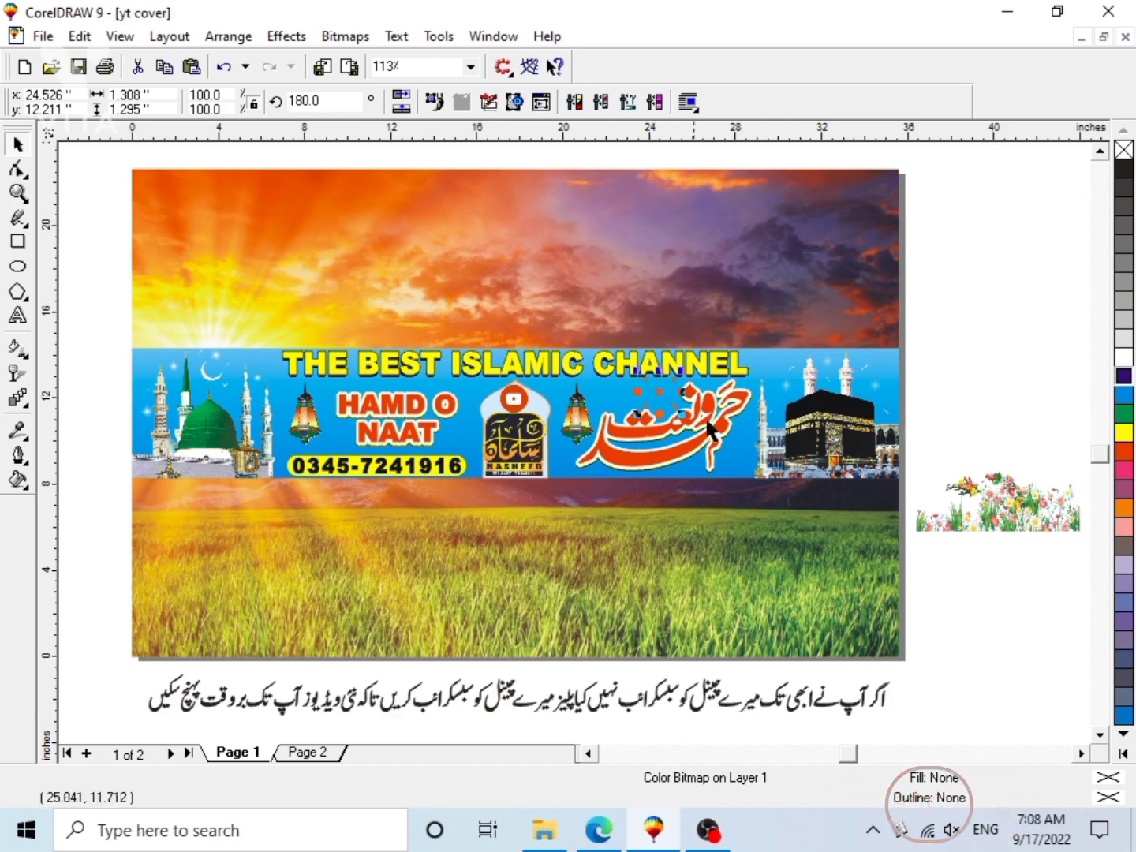
Delete the leftover flower artwork beside the page, keeping only the rose bouquet on the banner.
left_click(957, 481, "shift")
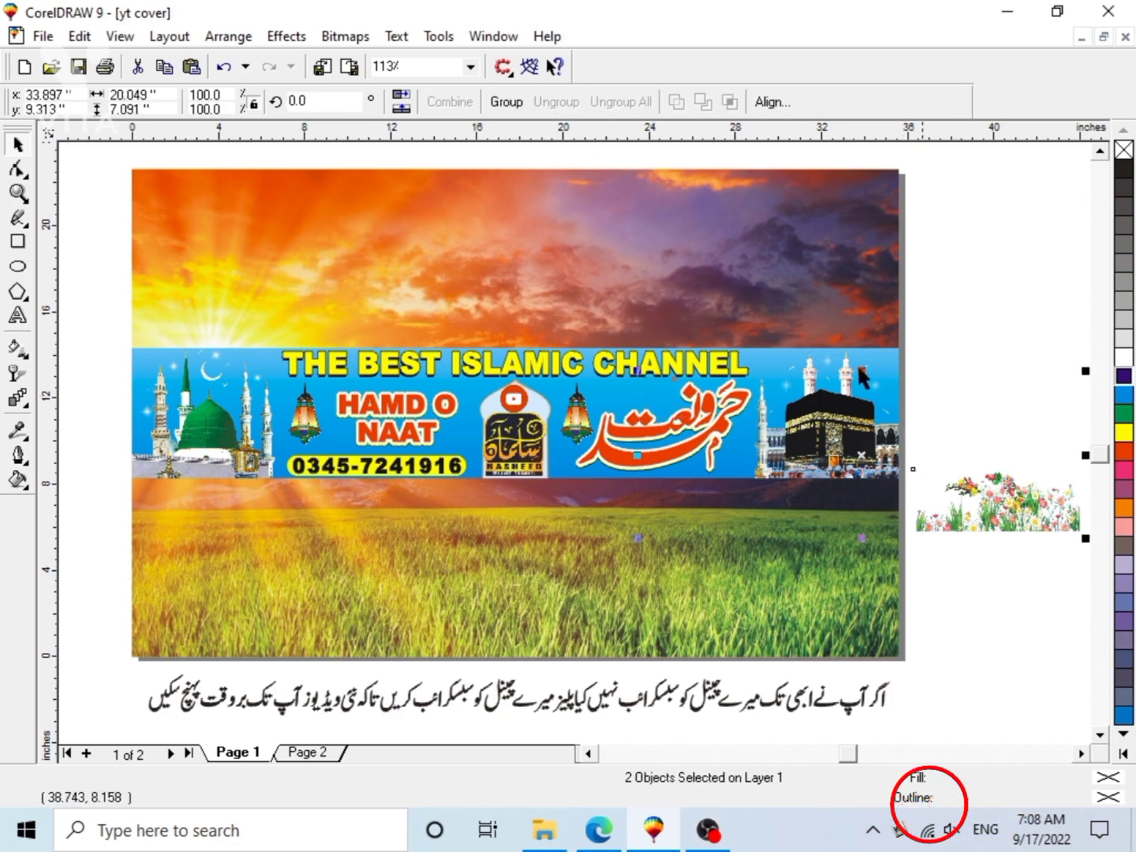
left_click(505, 102)
left_click(458, 103)
left_click(958, 378)
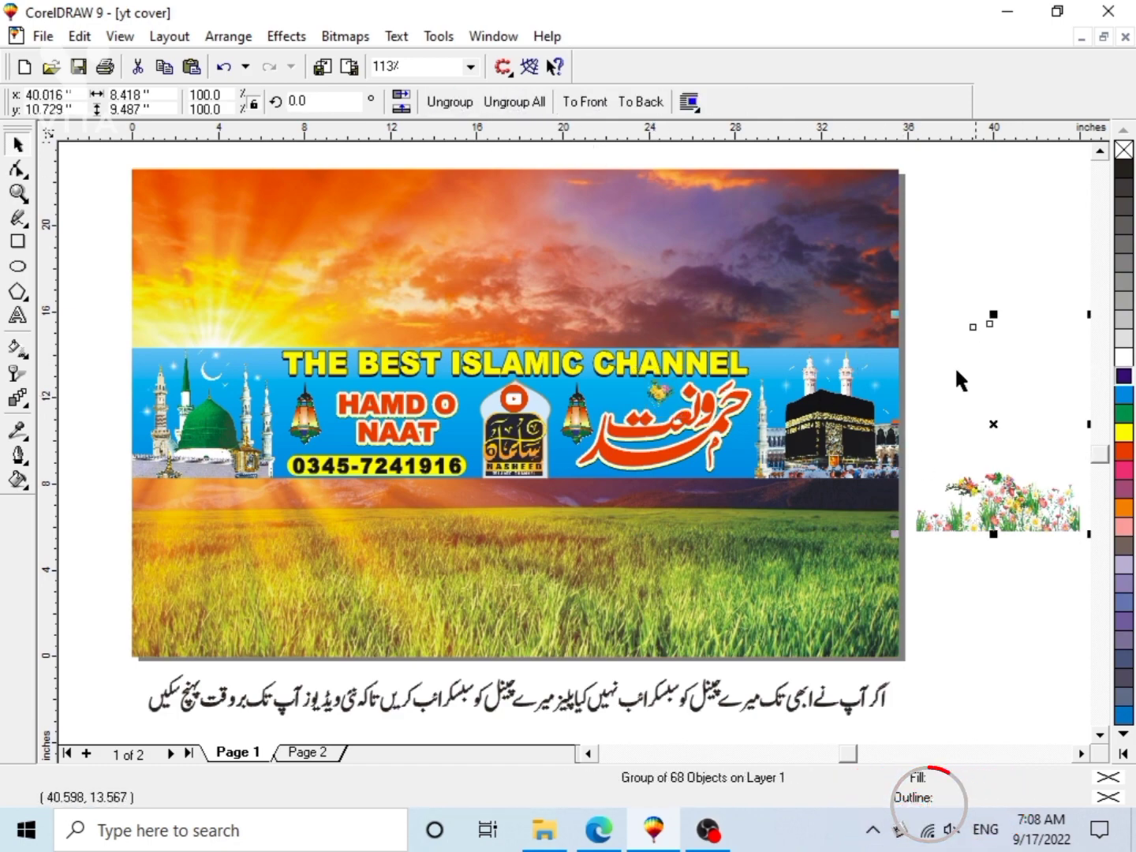
left_click(668, 387)
key("F3")
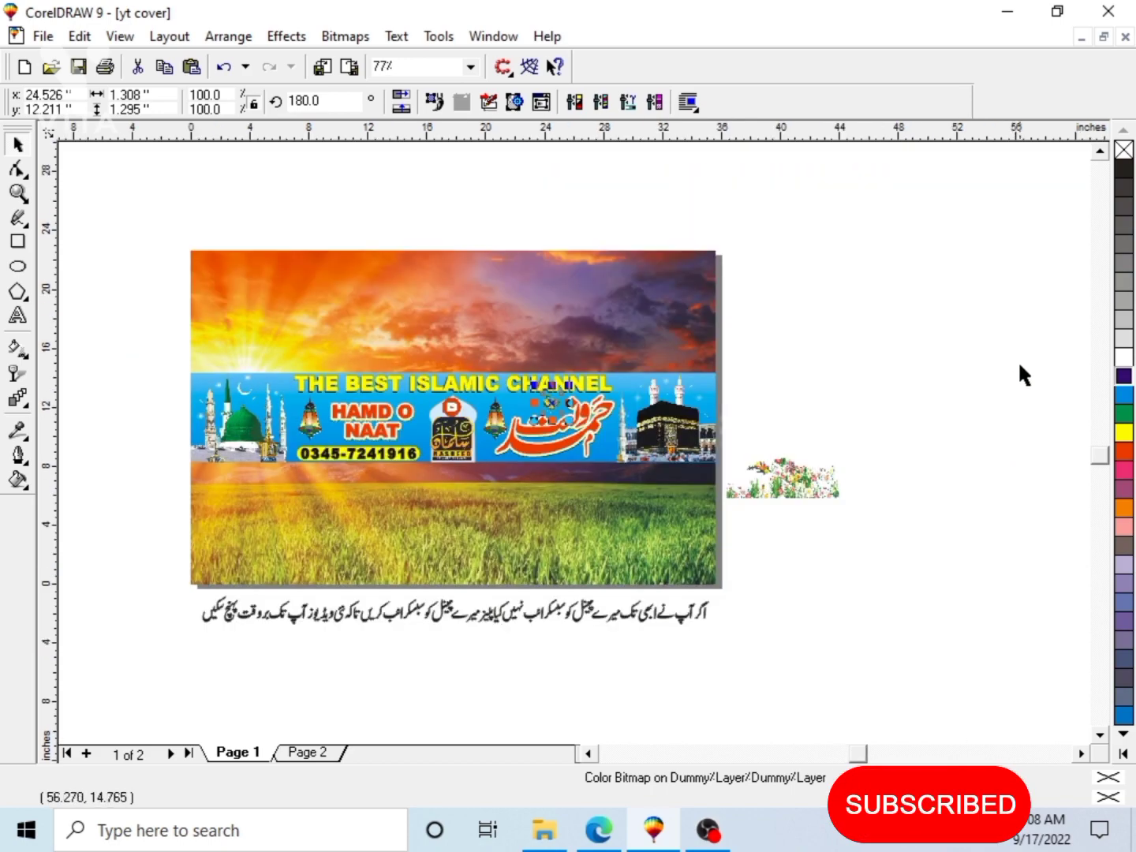
left_click_drag(987, 310, 723, 537)
key("Delete")
Mirror the rose bouquet horizontally and enlarge it to about 1.62 inches wide.
key("F2")
left_click_drag(487, 367, 597, 443)
left_click(577, 415)
left_click(401, 95)
left_click_drag(650, 363, 670, 343)
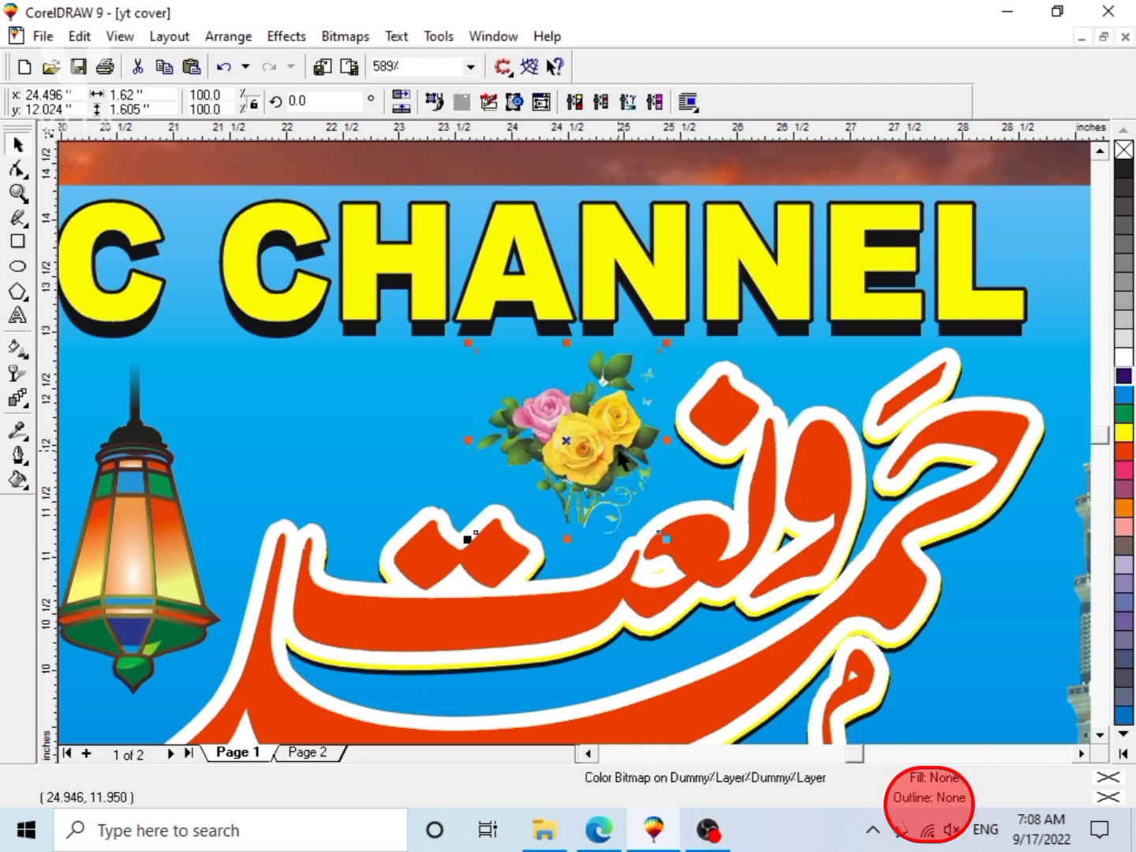
Add a horizontally mirrored copy of the rose bouquet beside the original, towards the lantern, and group the two bouquets.
left_click_drag(621, 443, 415, 448)
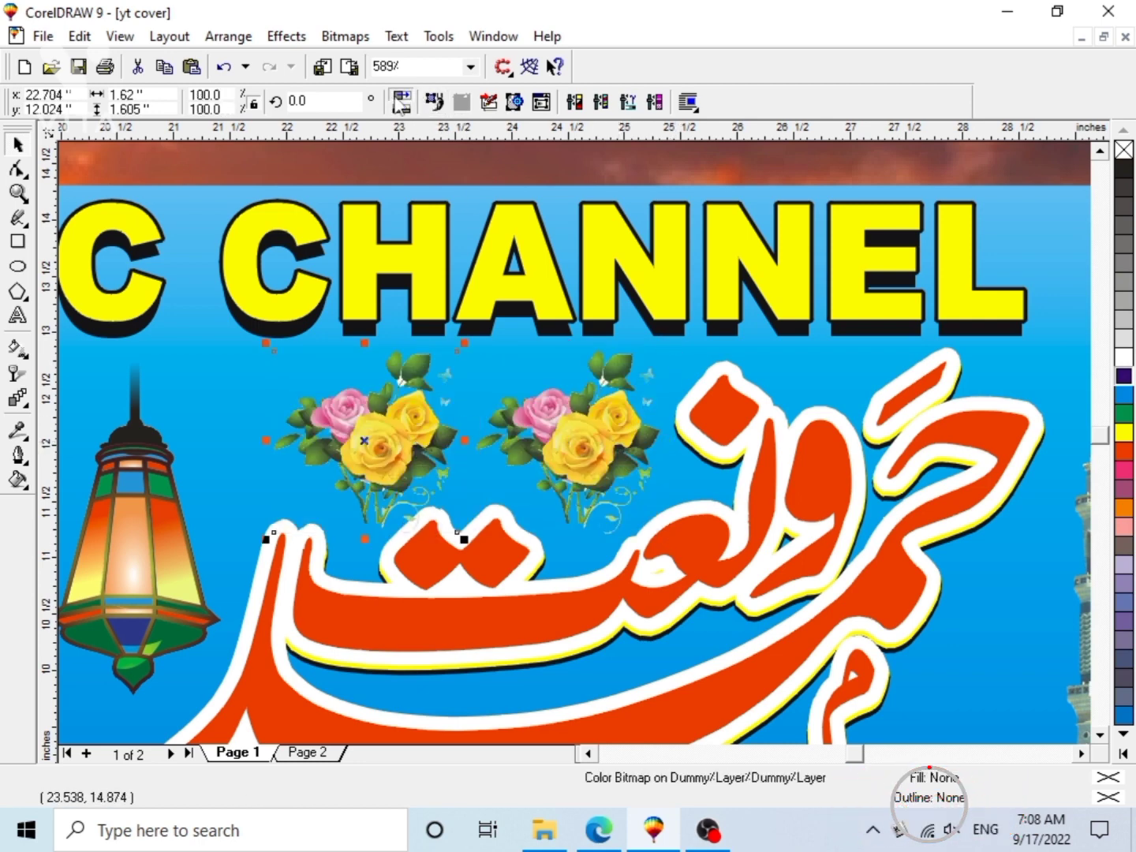
left_click(400, 103)
left_click(579, 447, "shift")
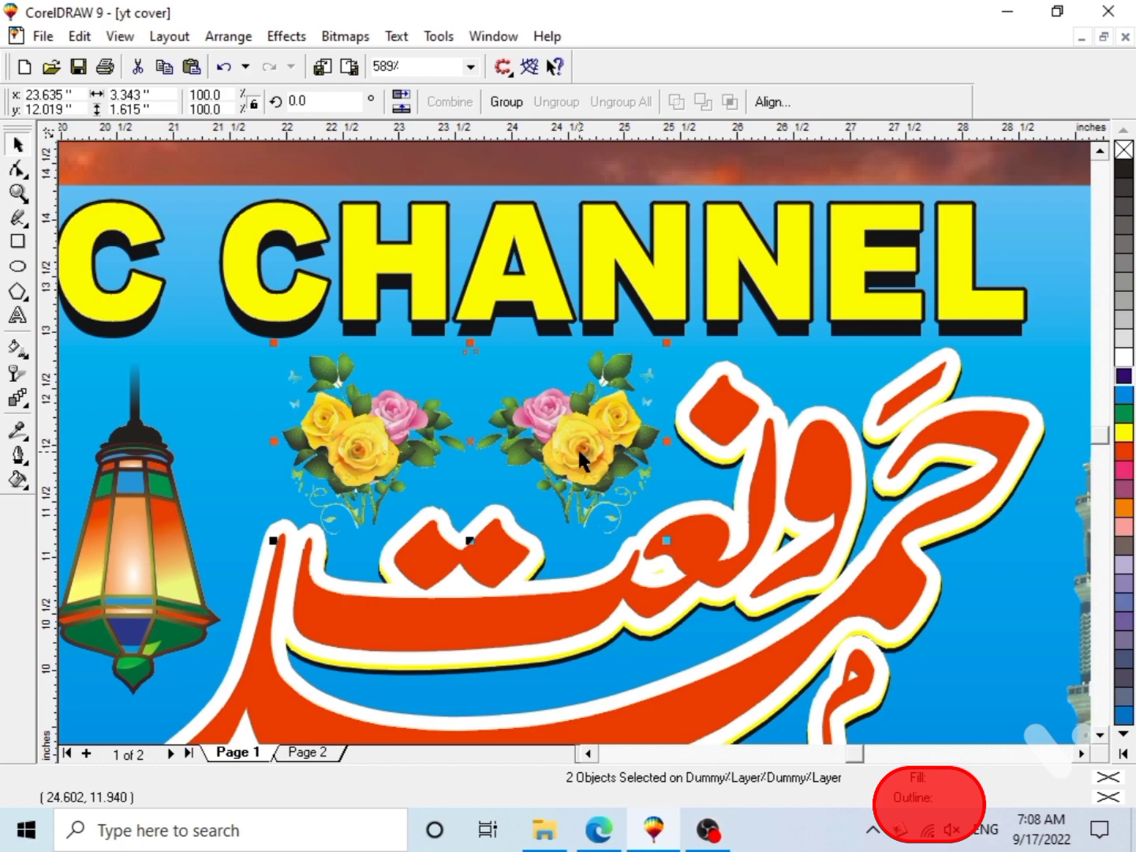
left_click(506, 110)
key("F4")
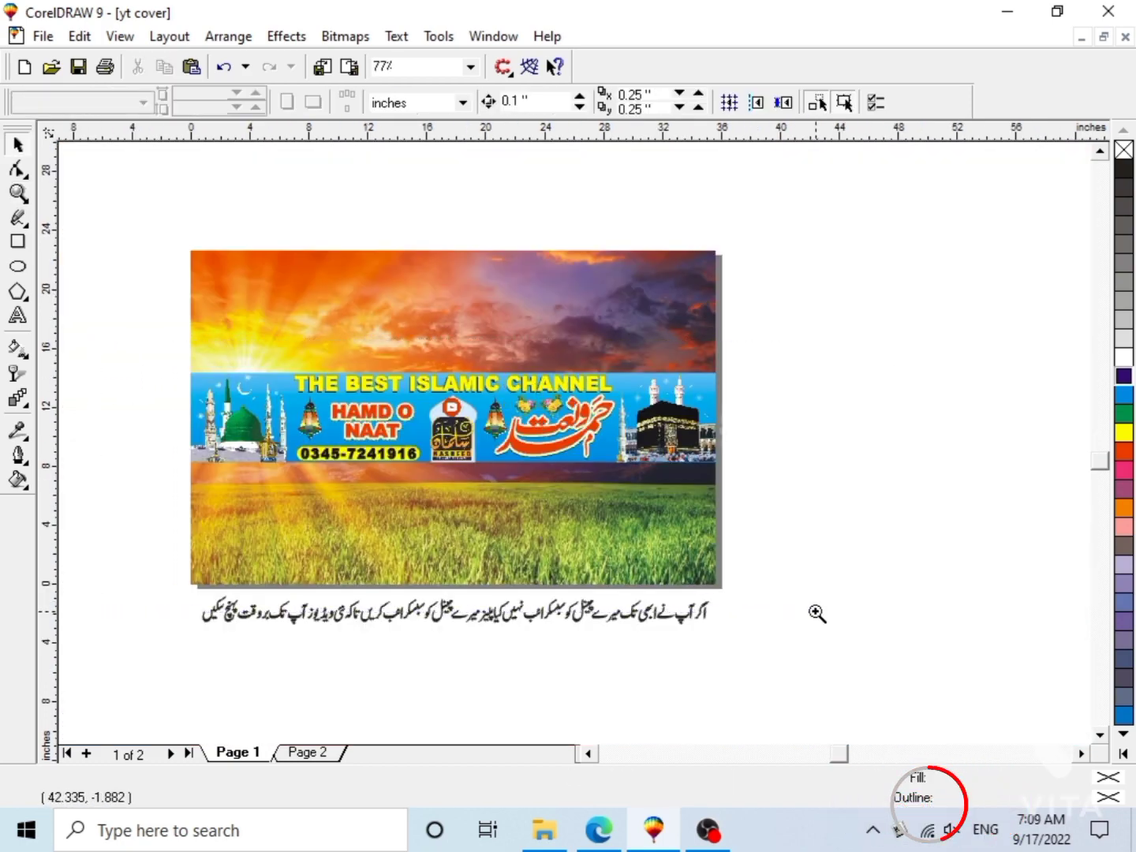
left_click_drag(818, 614, 817, 614)
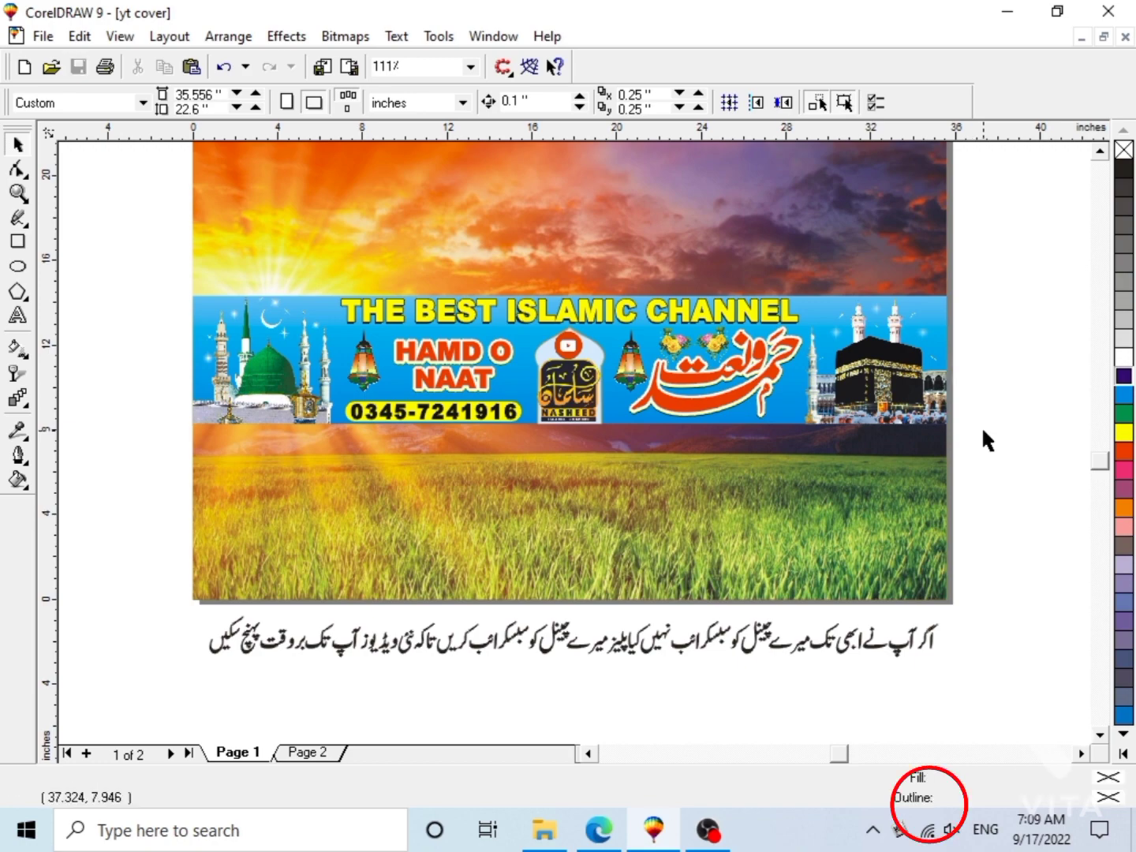
Group all the elements of the banner strip into one object.
key("F3")
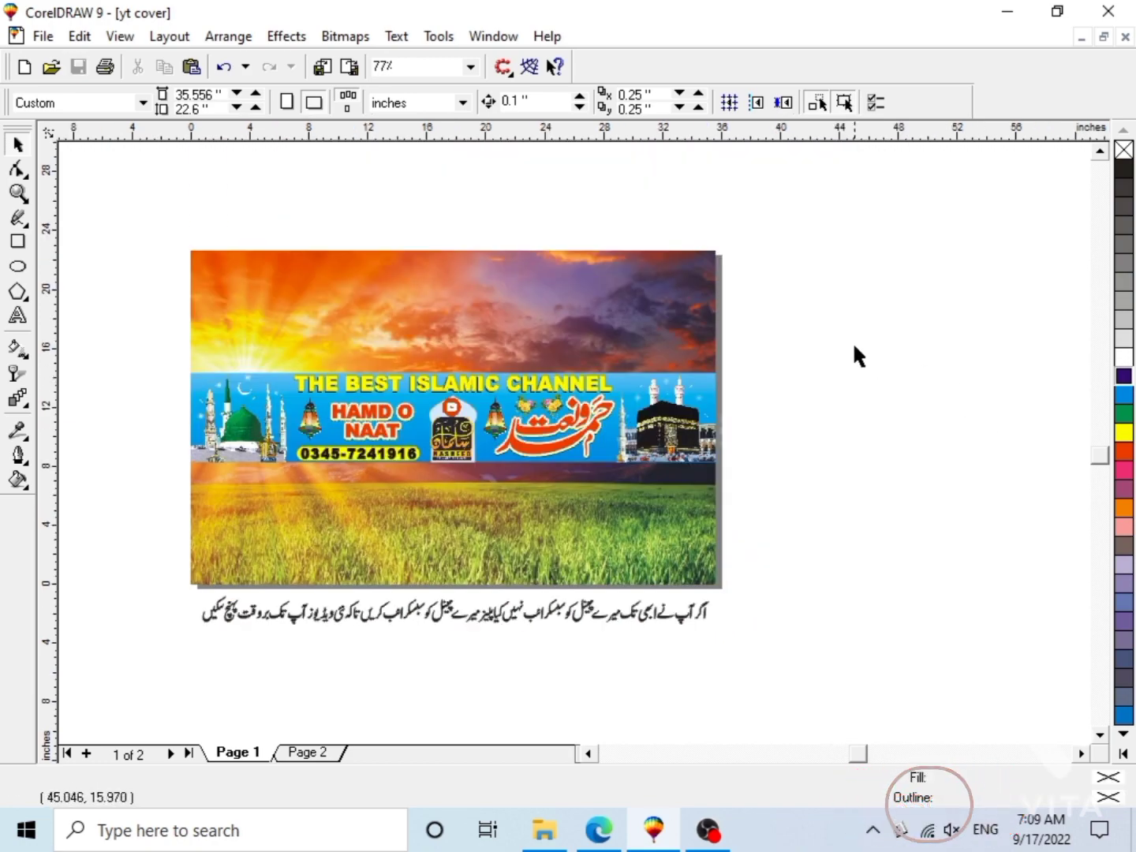
left_click_drag(154, 486, 153, 485)
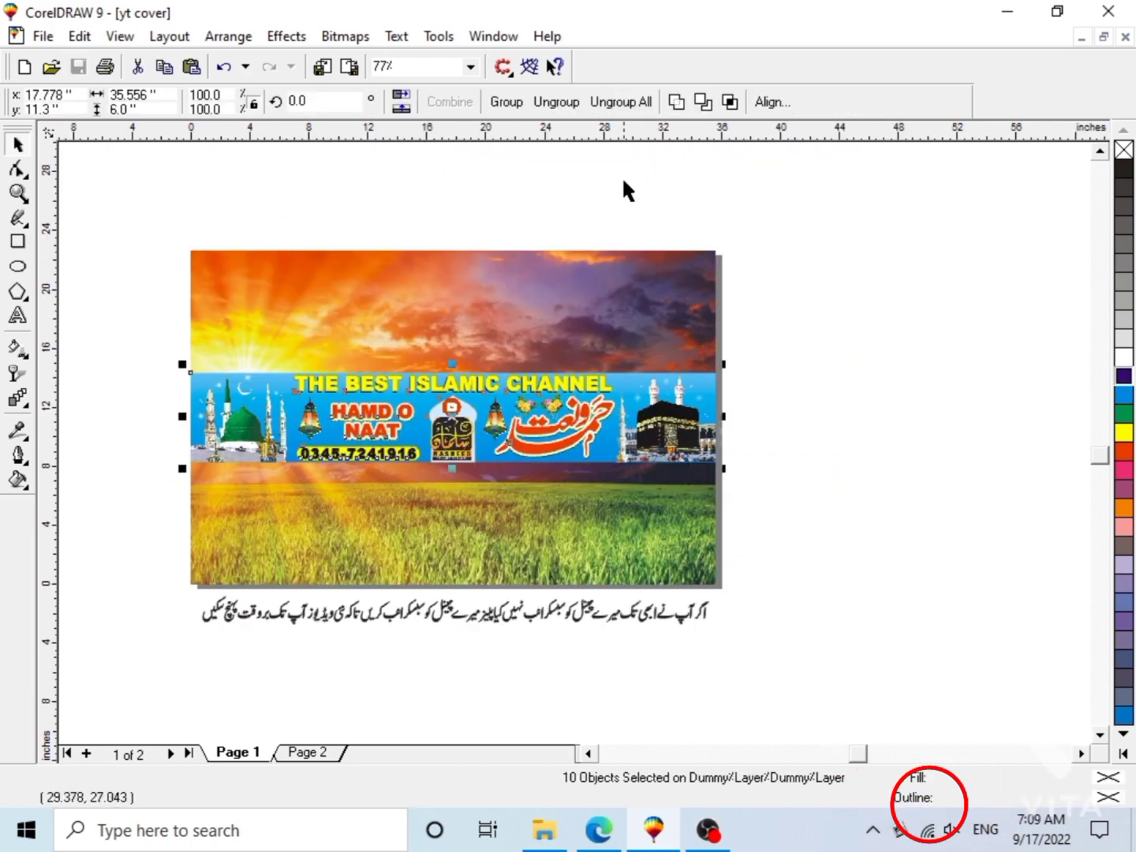
left_click(513, 102)
left_click(875, 238)
Delete the small leftover object lying outside the page, beside the background image.
key("F3")
key("ctrl+a")
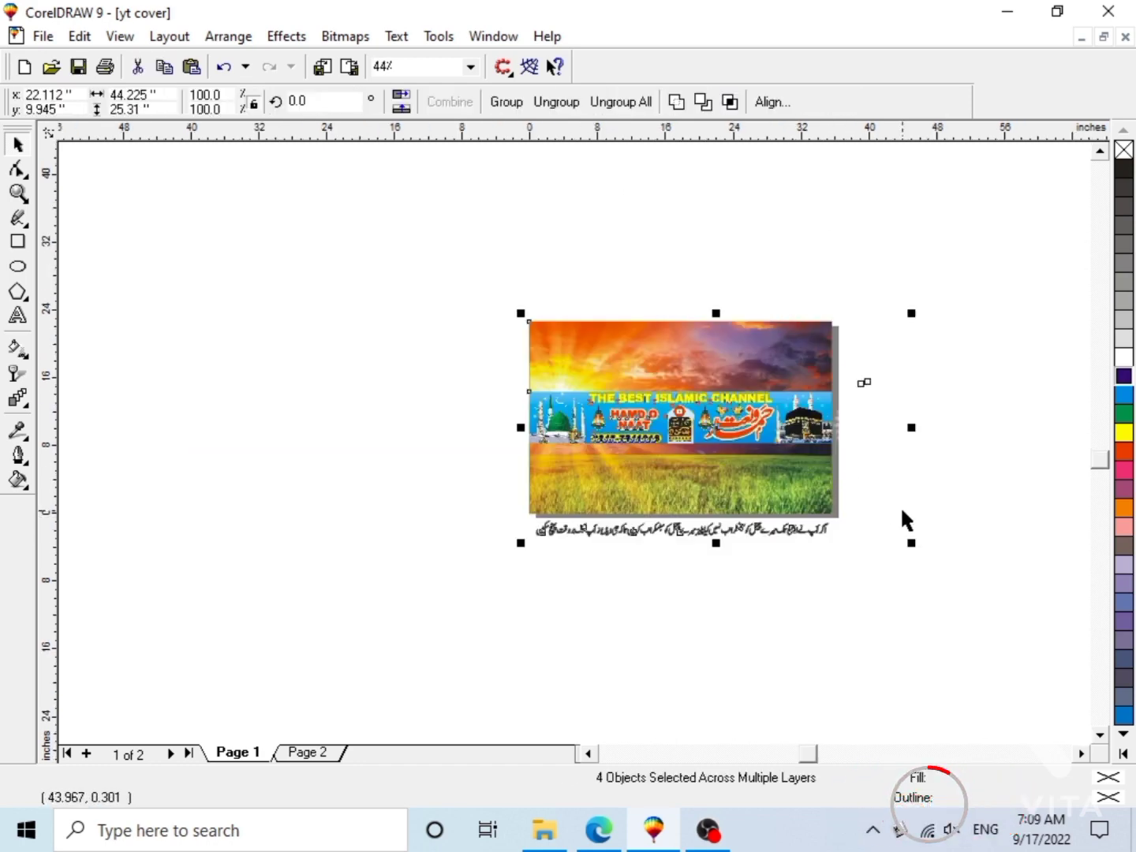
left_click_drag(962, 288, 834, 521)
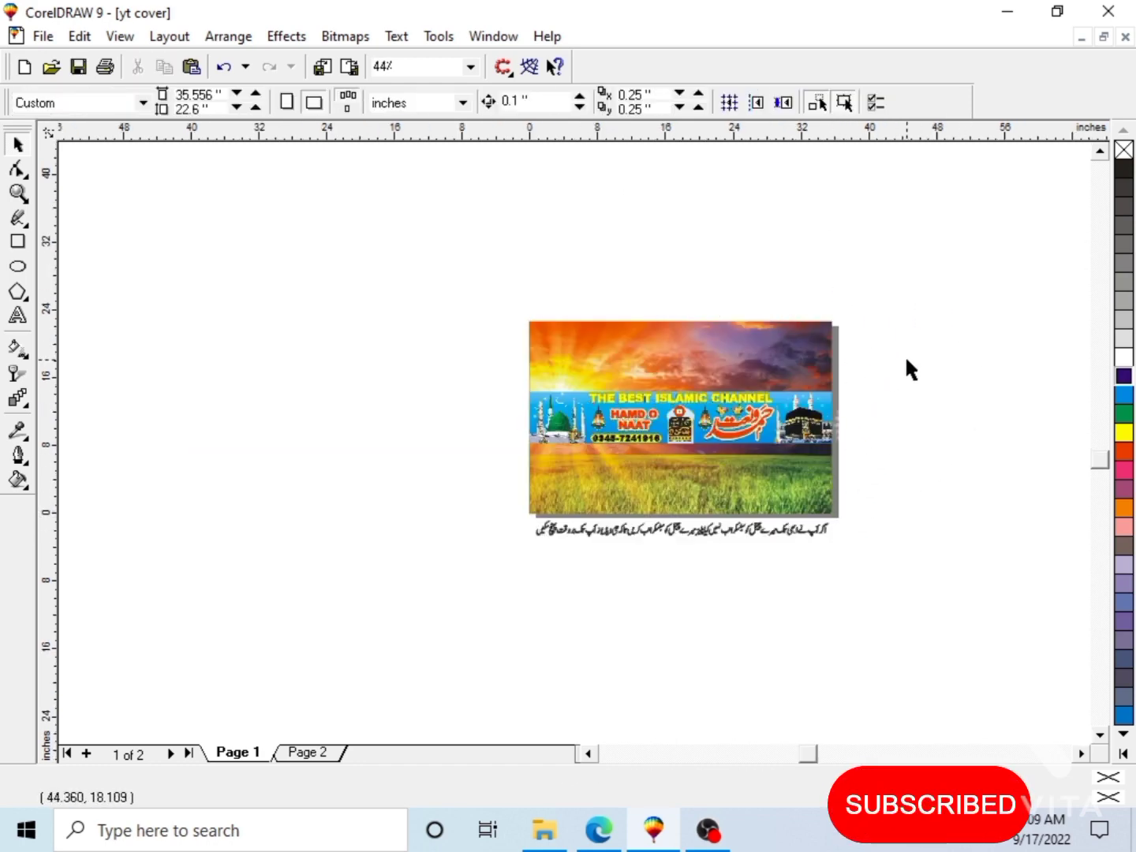
left_click(867, 381)
left_click_drag(868, 381, 909, 363)
key("Delete")
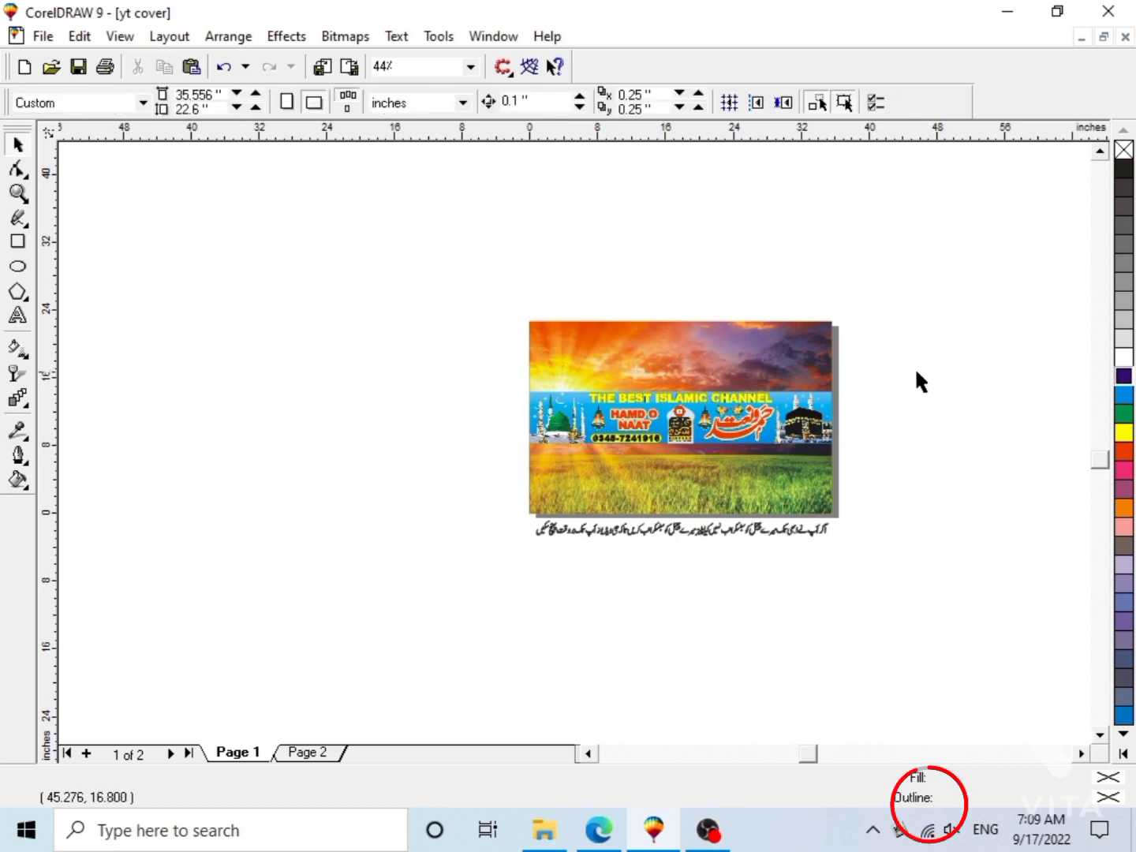
Group the whole cover artwork, place a copy beside the page and centre that copy on Page 2.
key("ctrl+a")
left_click(497, 104)
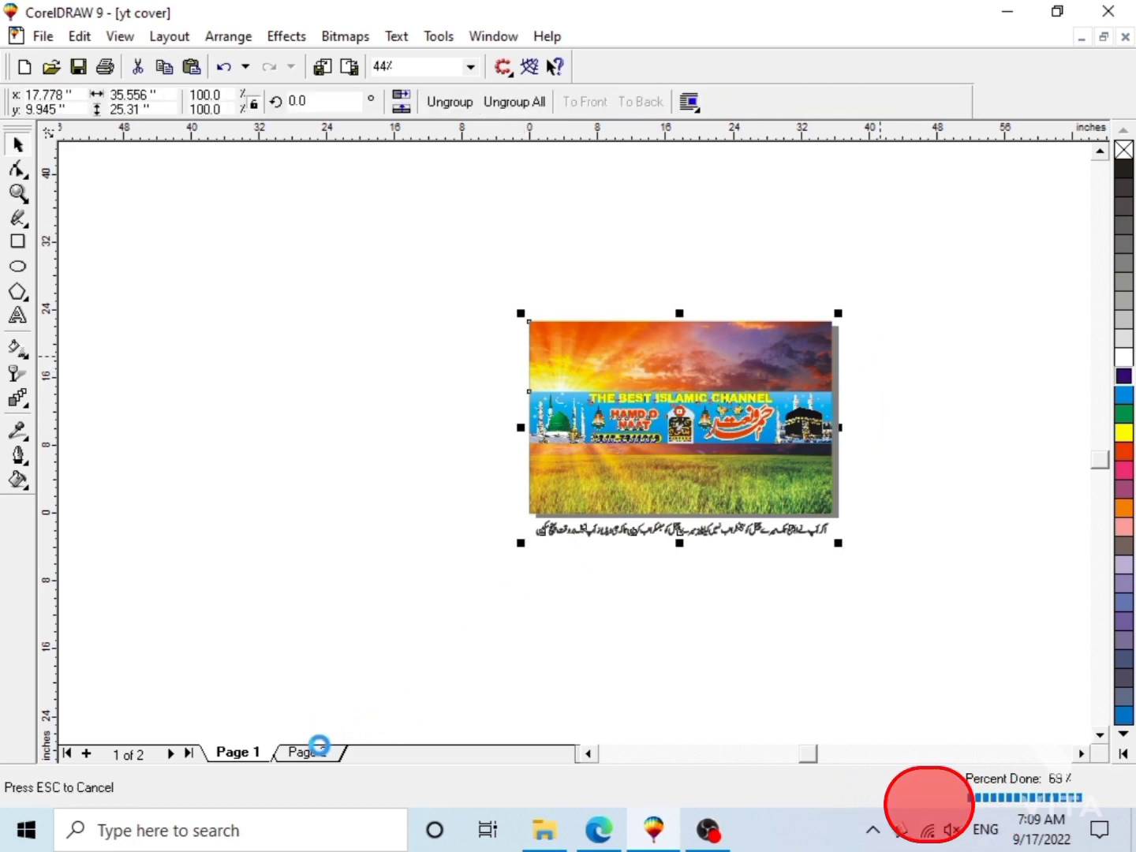
left_click_drag(773, 408, 471, 407)
left_click(319, 754)
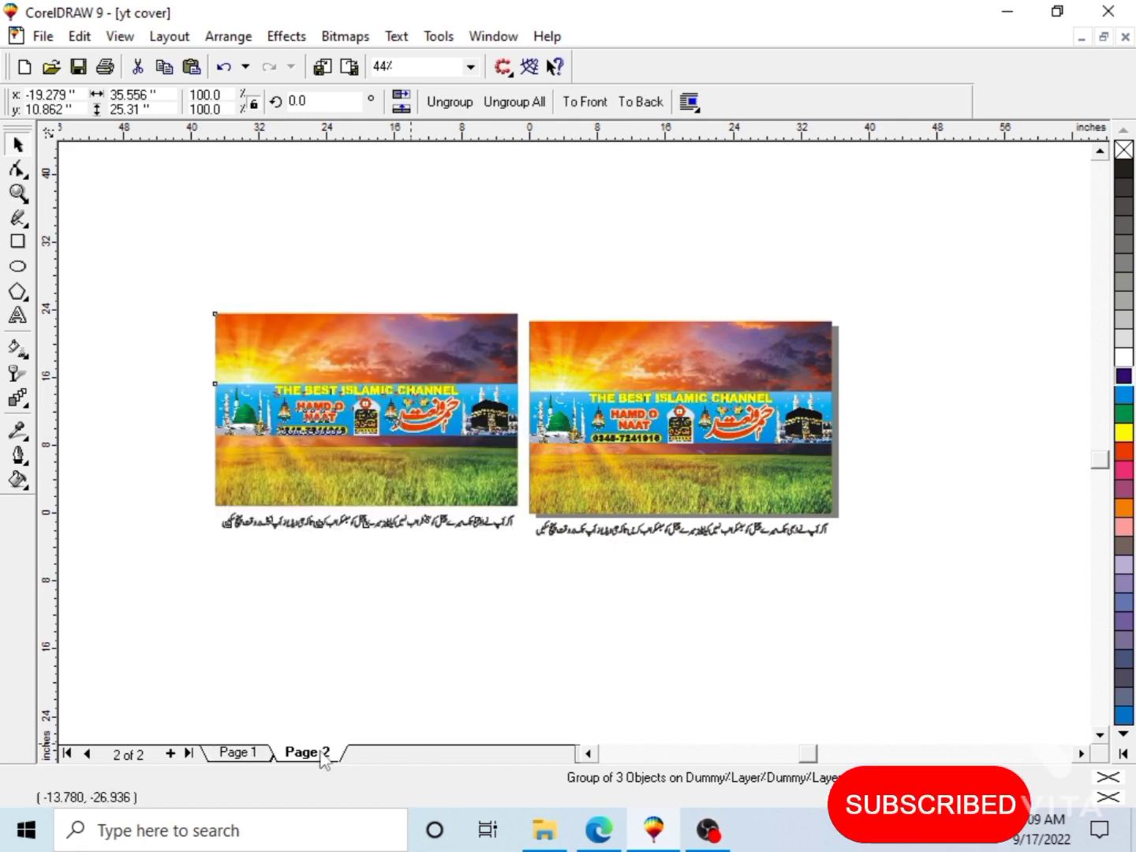
left_click(437, 370)
key("p")
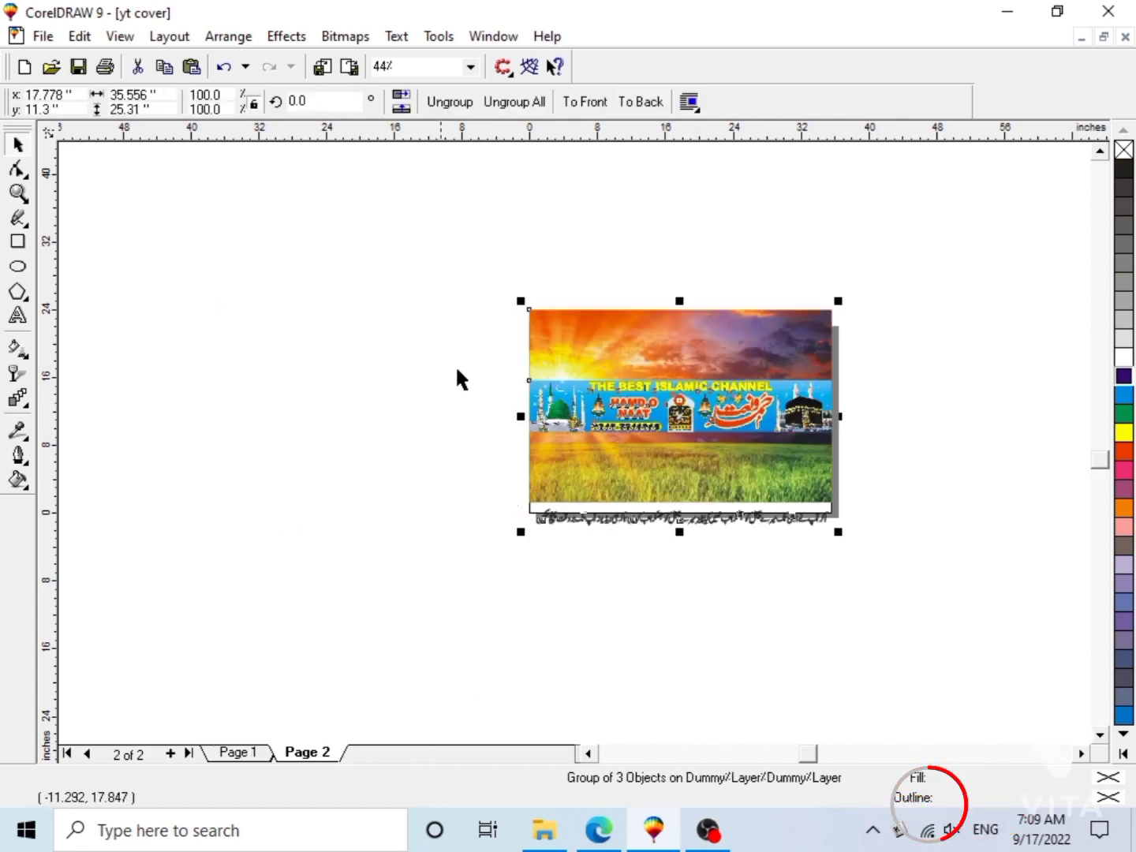
Ungroup the cover artwork on Page 2 and the banner group inside it.
left_click(910, 386)
key("F2")
left_click_drag(489, 324, 888, 547)
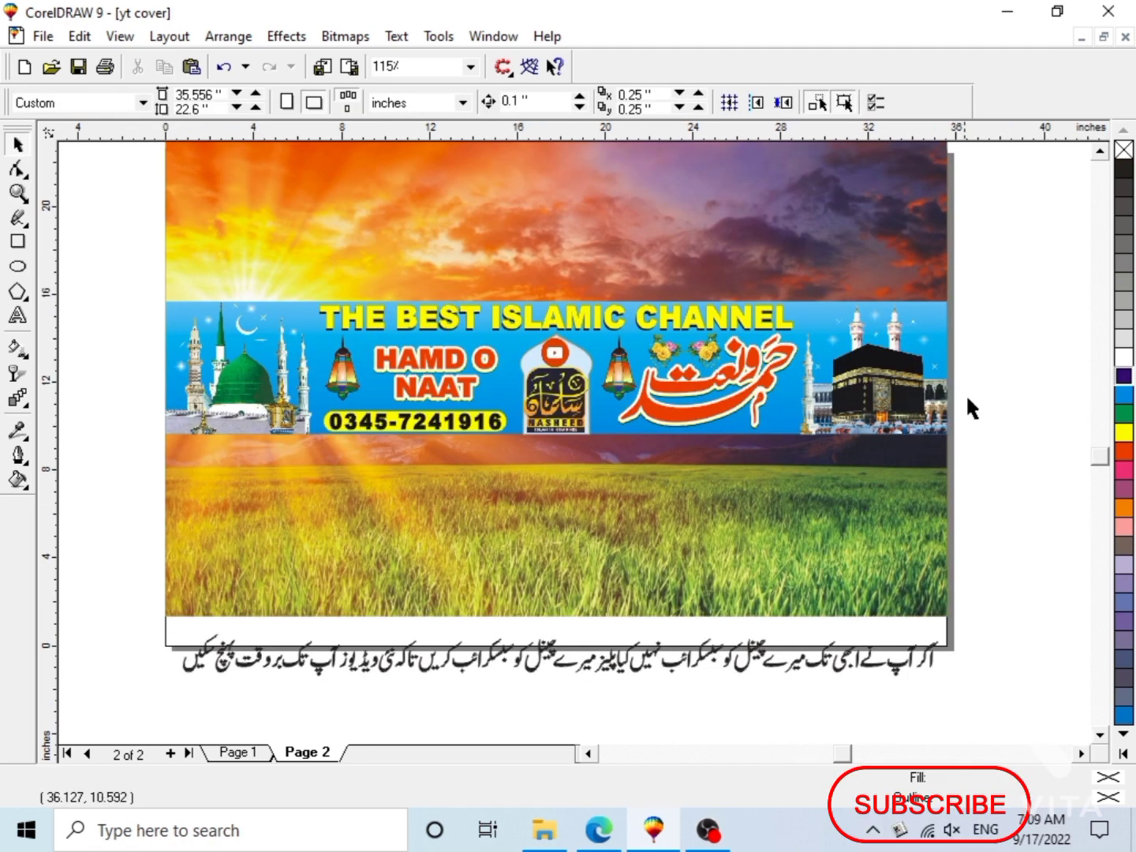
left_click(763, 240)
right_click(763, 232)
key("Escape")
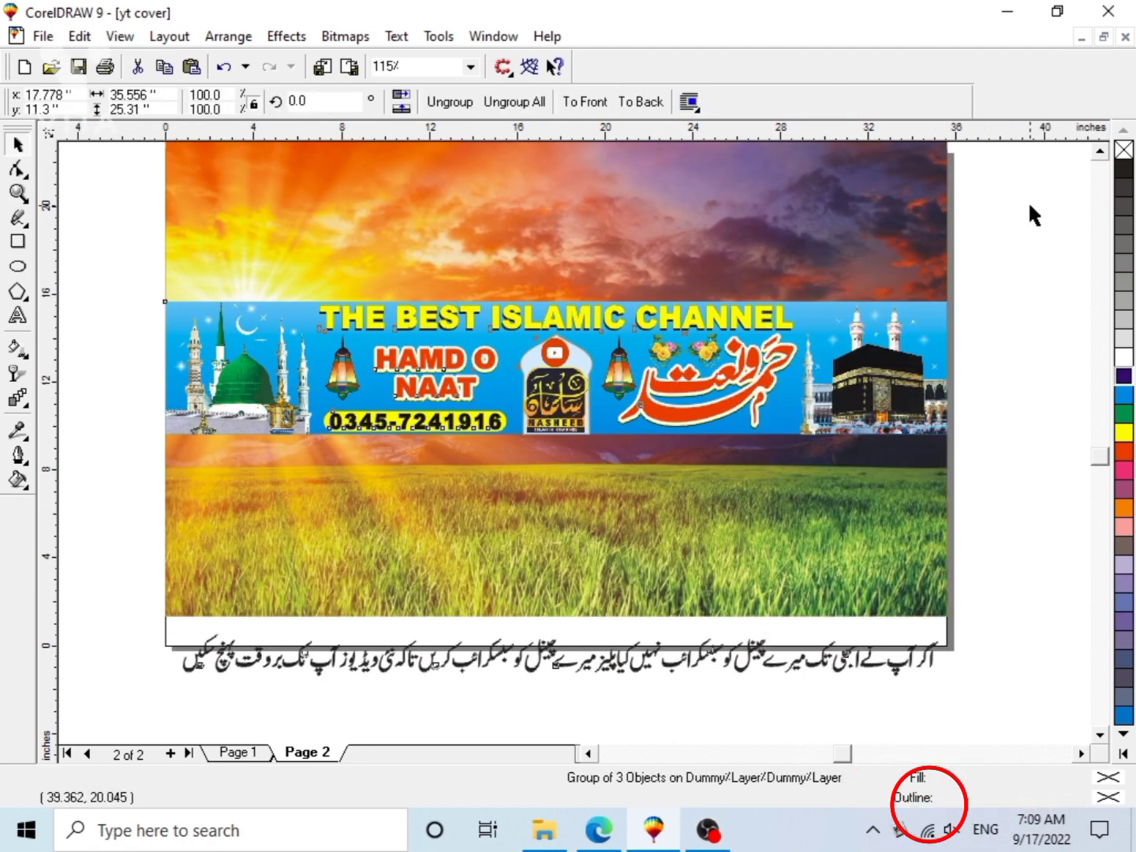
left_click(449, 101)
left_click(1021, 320)
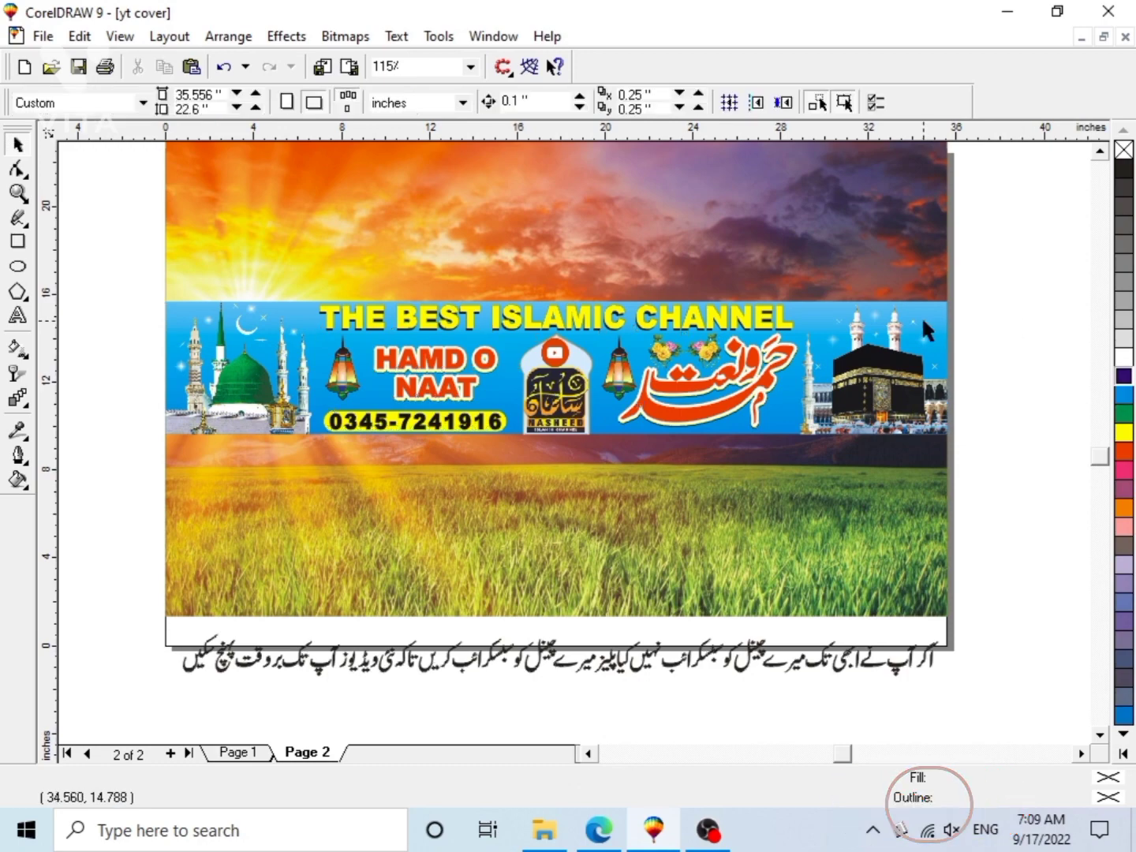
left_click(921, 320)
left_click(435, 101)
left_click(1035, 298)
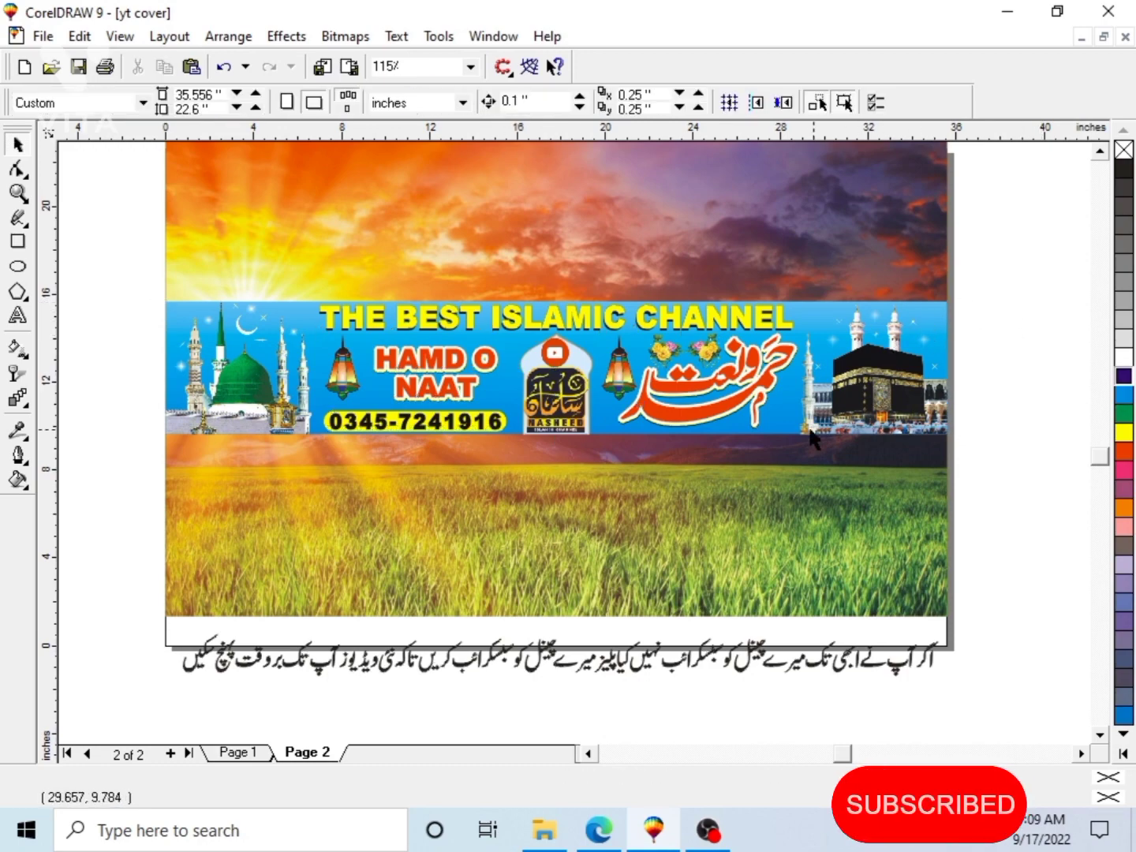
Change the banner background's linear fountain fill to run from dark indigo to light blue.
left_click_drag(774, 424, 795, 394)
key("ctrl+z")
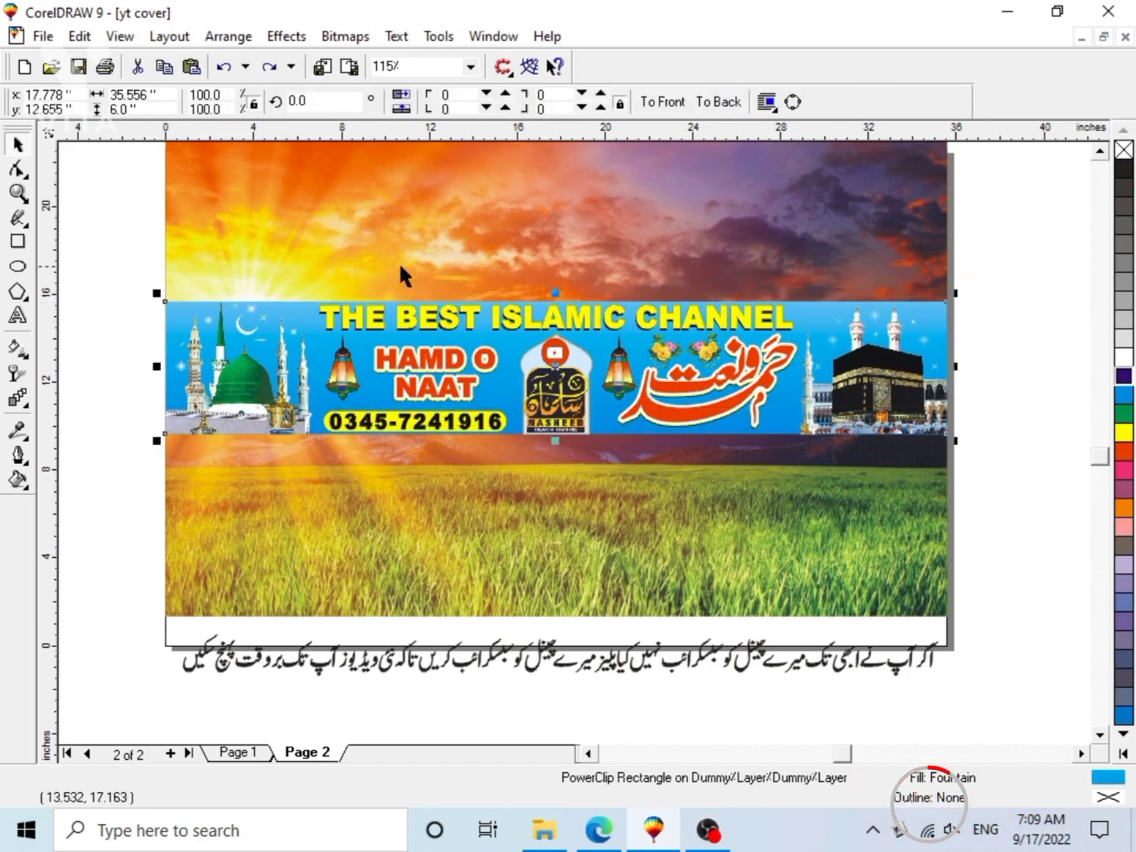
left_click(18, 455)
left_click(88, 490)
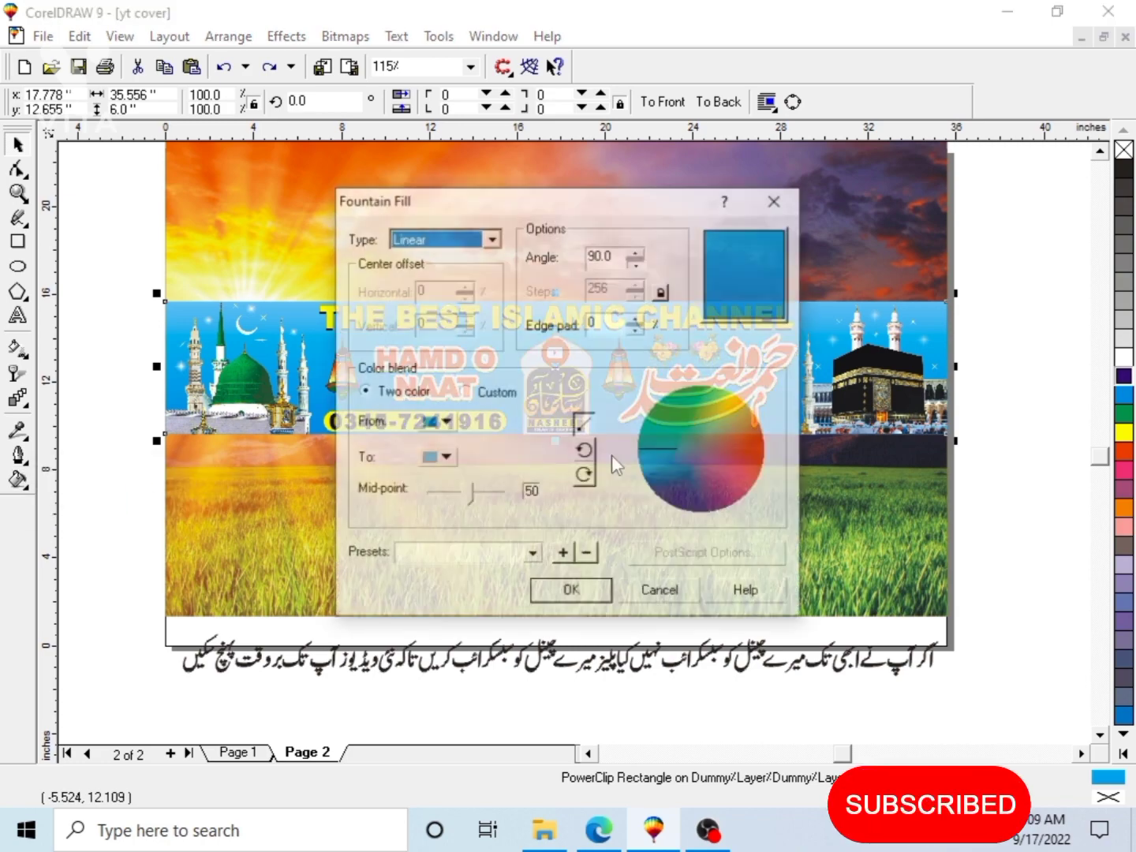
left_click(446, 422)
scroll(543, 515, "up", 3)
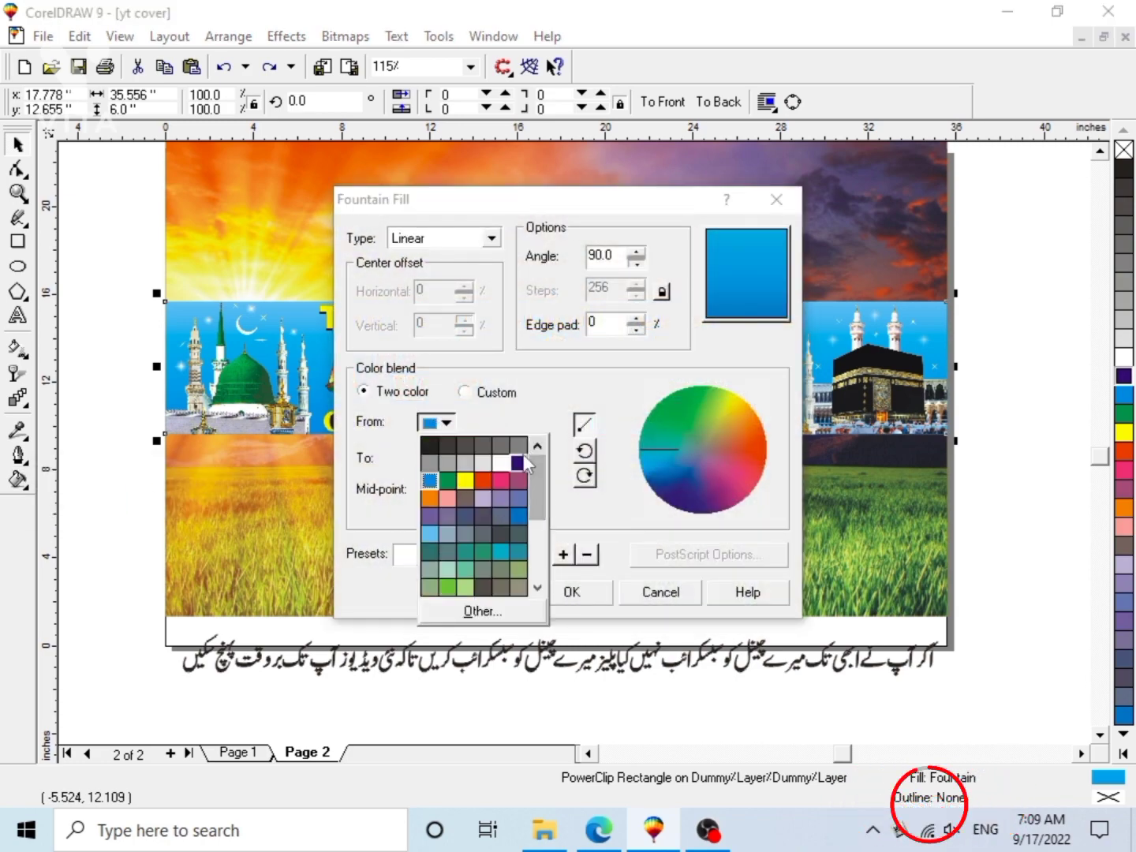
left_click(522, 454)
left_click(444, 458)
scroll(534, 562, "up", 3)
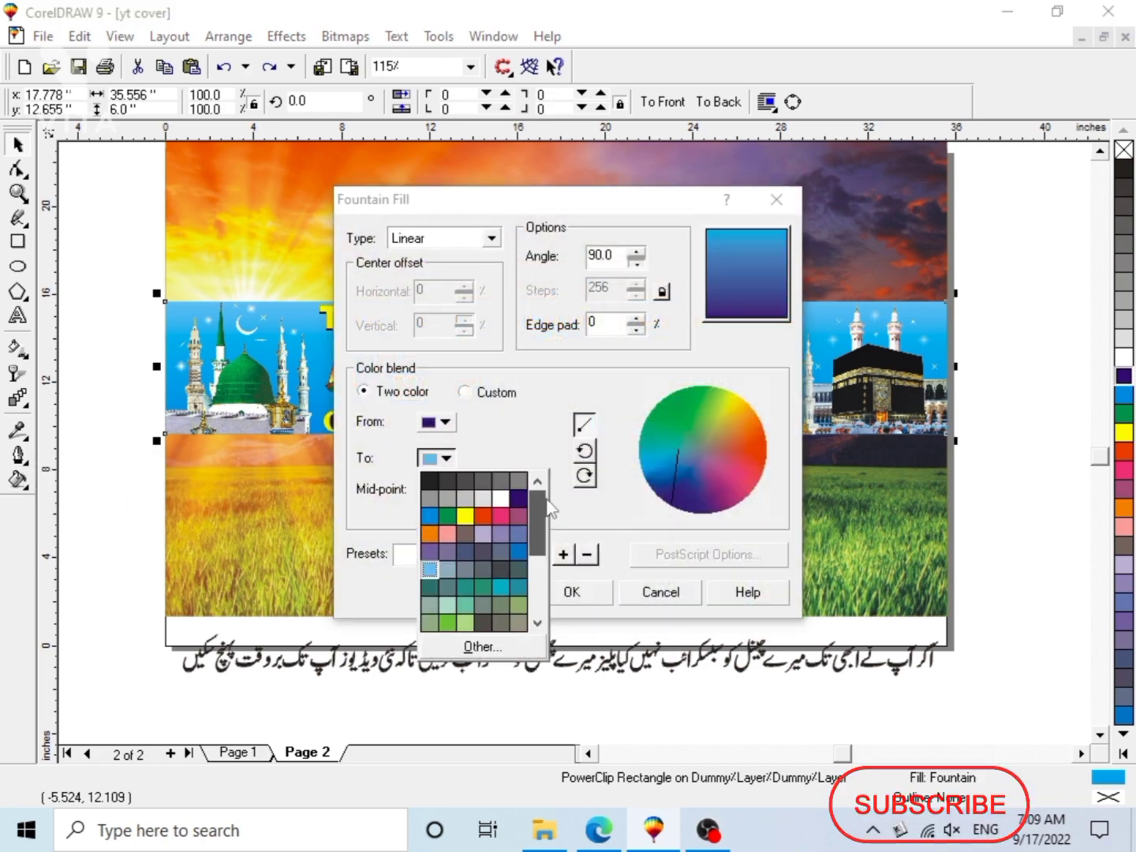
left_click(430, 569)
left_click(543, 593)
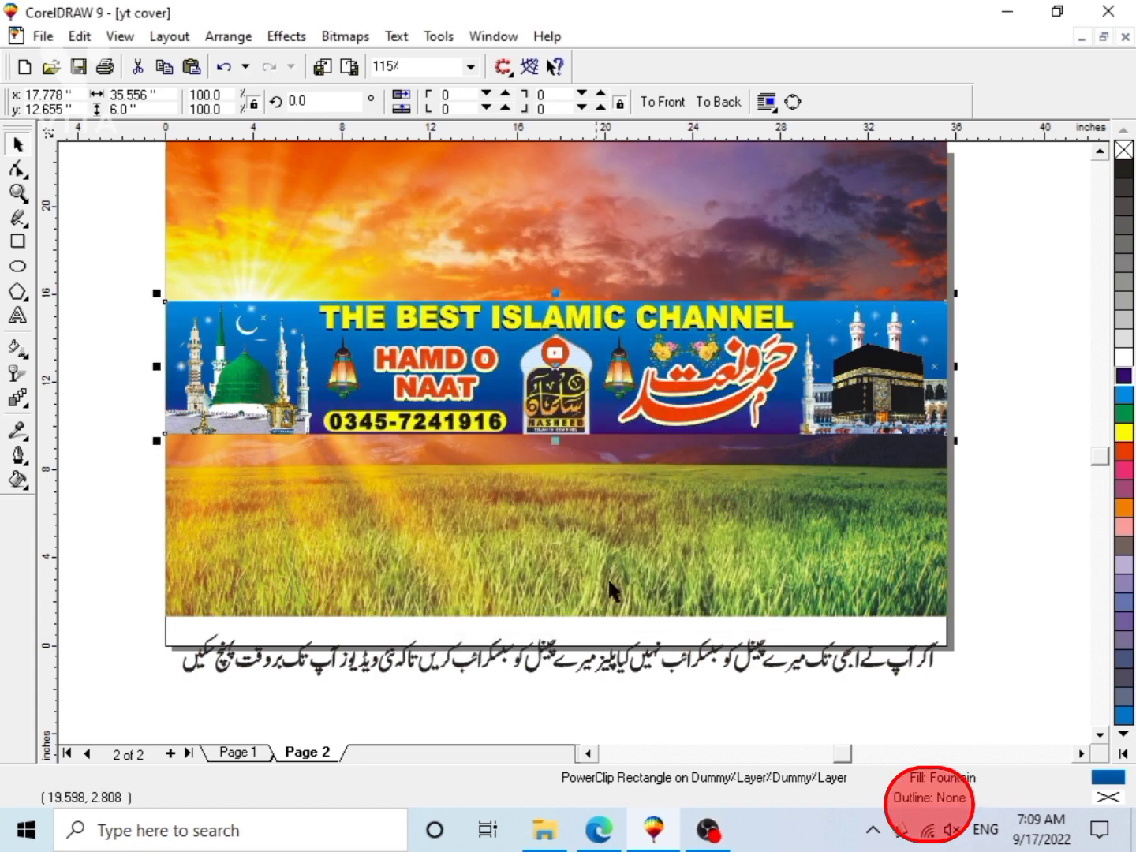
Delete the black shadow text behind the headline THE BEST ISLAMIC CHANNEL.
left_click(1008, 390)
key("F2")
left_click_drag(317, 236, 806, 472)
left_click(742, 392, "ctrl")
left_click_drag(747, 391, 755, 357)
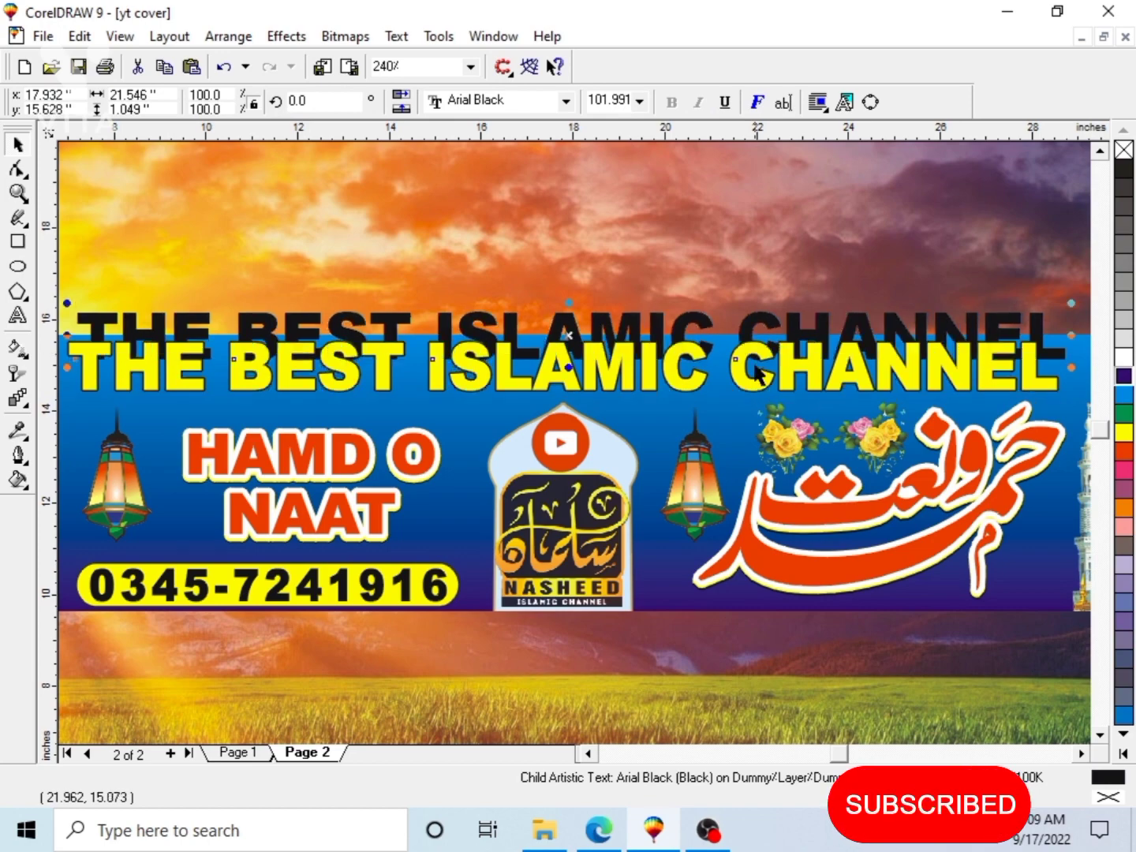
key("Delete")
Fill the headline red, give it a 20-point white outline and nudge it slightly down.
left_click(1125, 451)
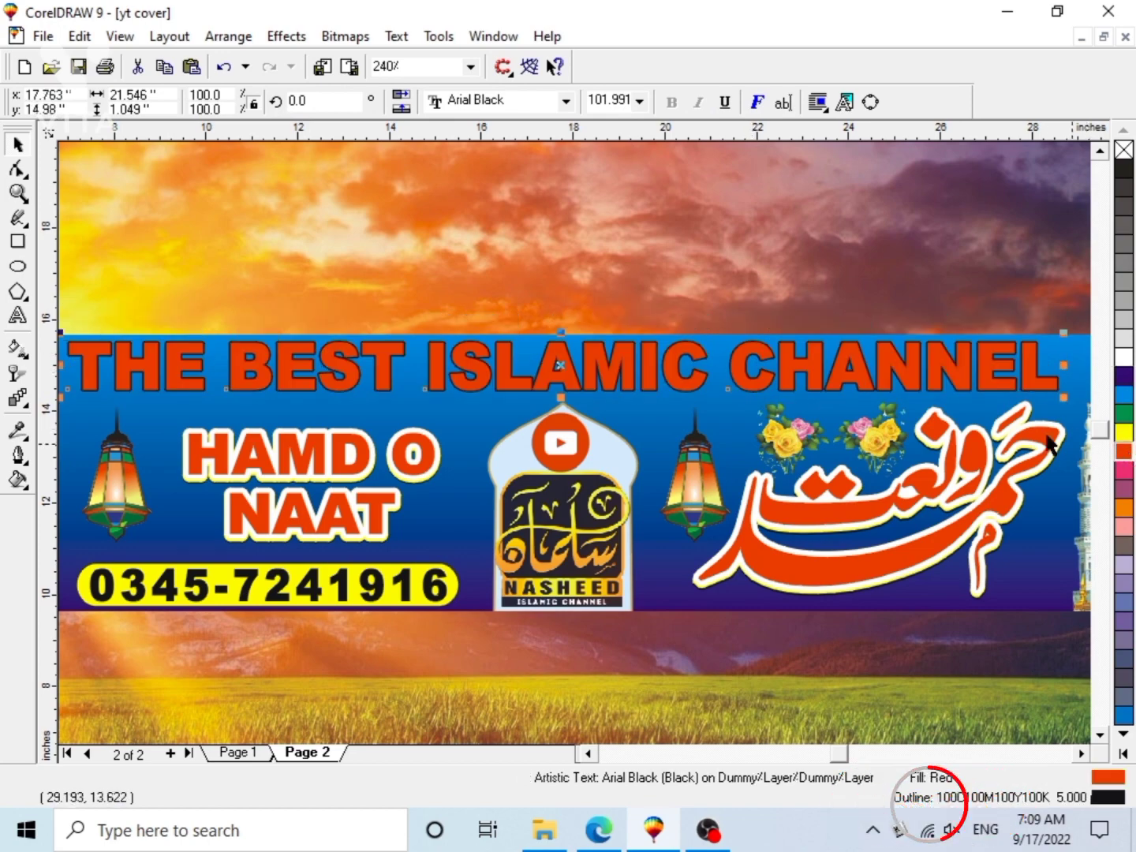
key("F12")
left_click(451, 251)
left_click_drag(550, 375, 535, 317)
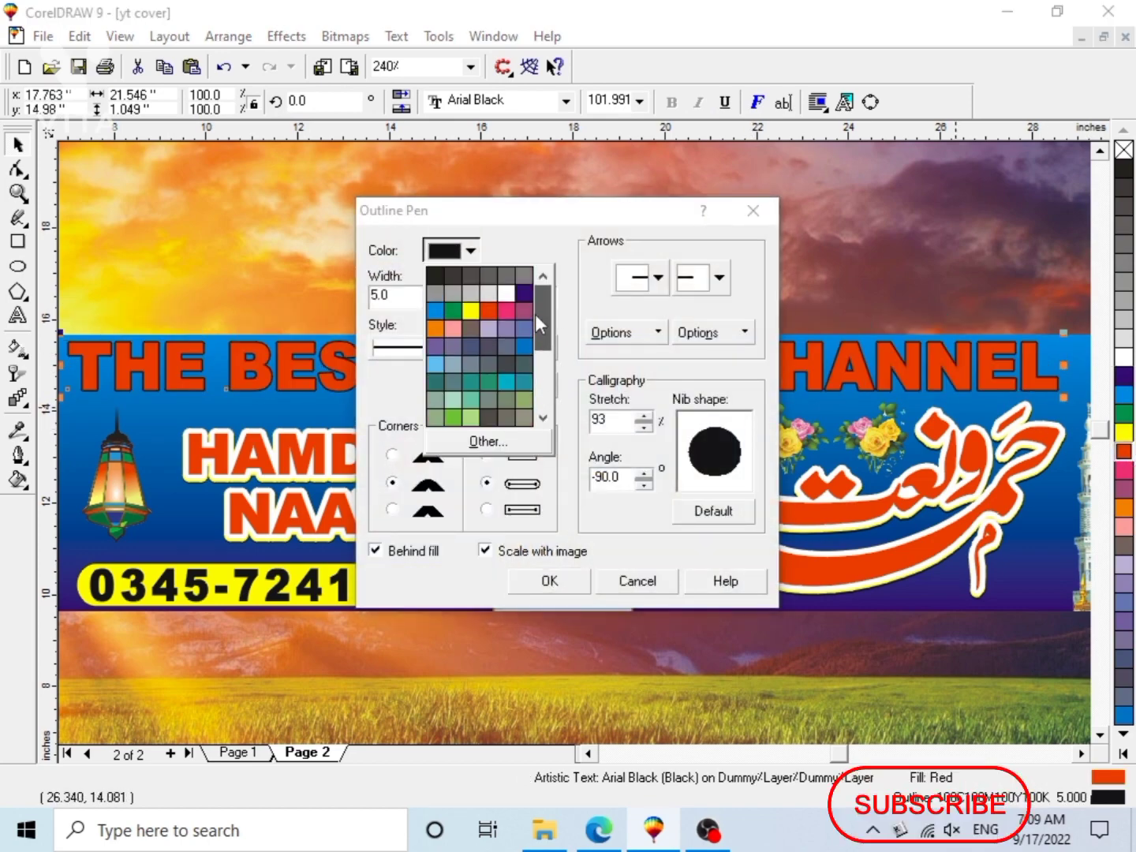
left_click(506, 293)
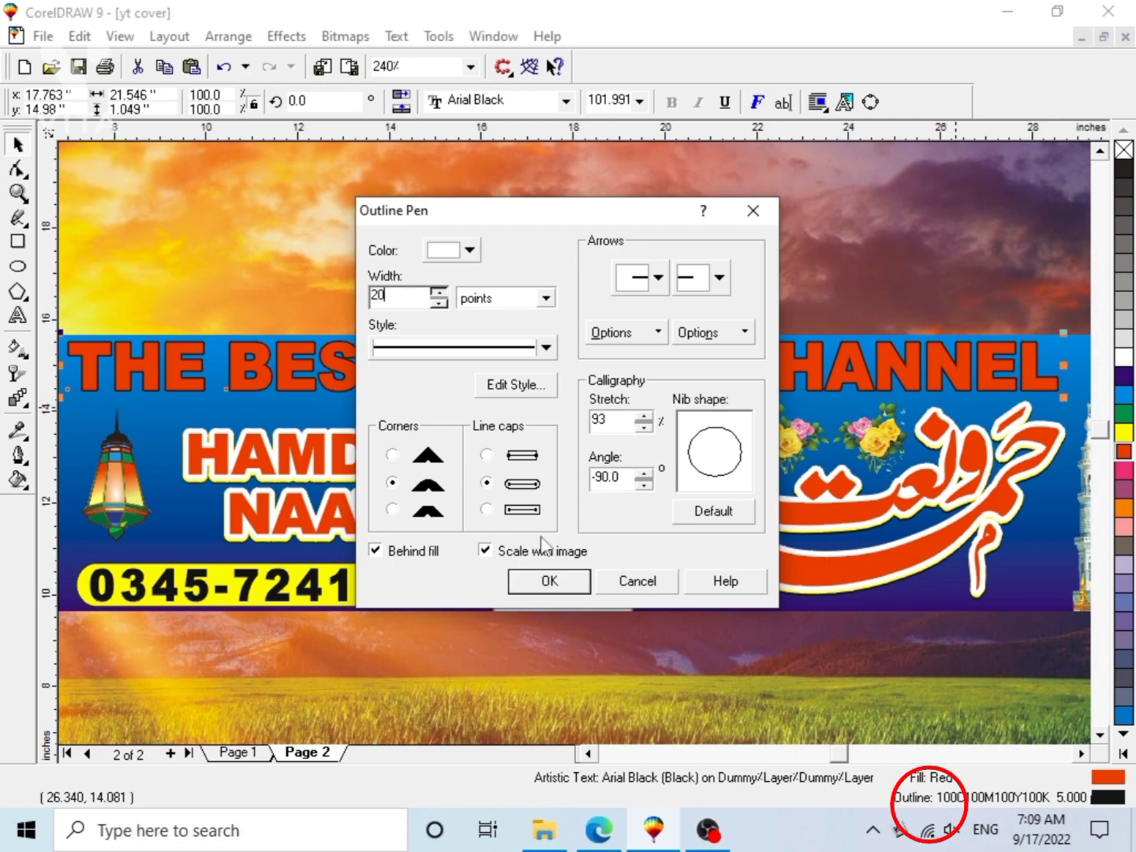
left_click(695, 514)
left_click(550, 581)
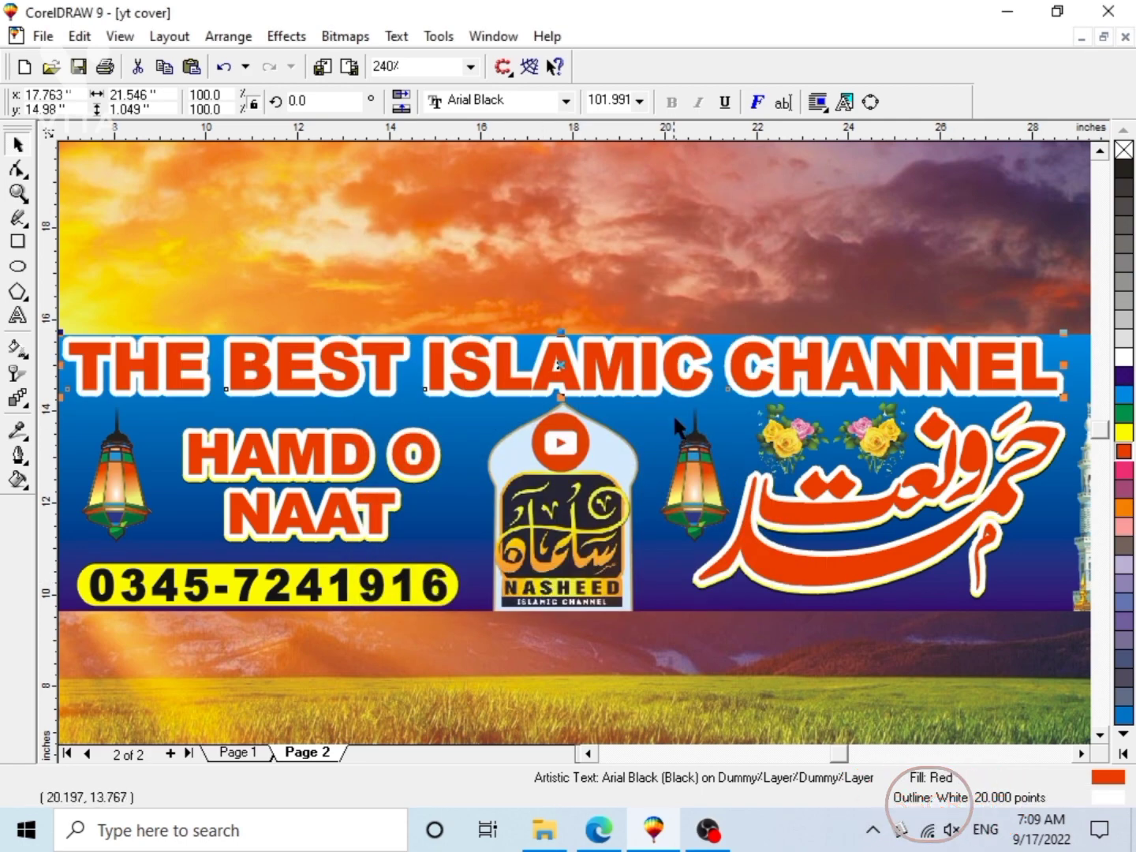
left_click_drag(692, 388, 692, 391)
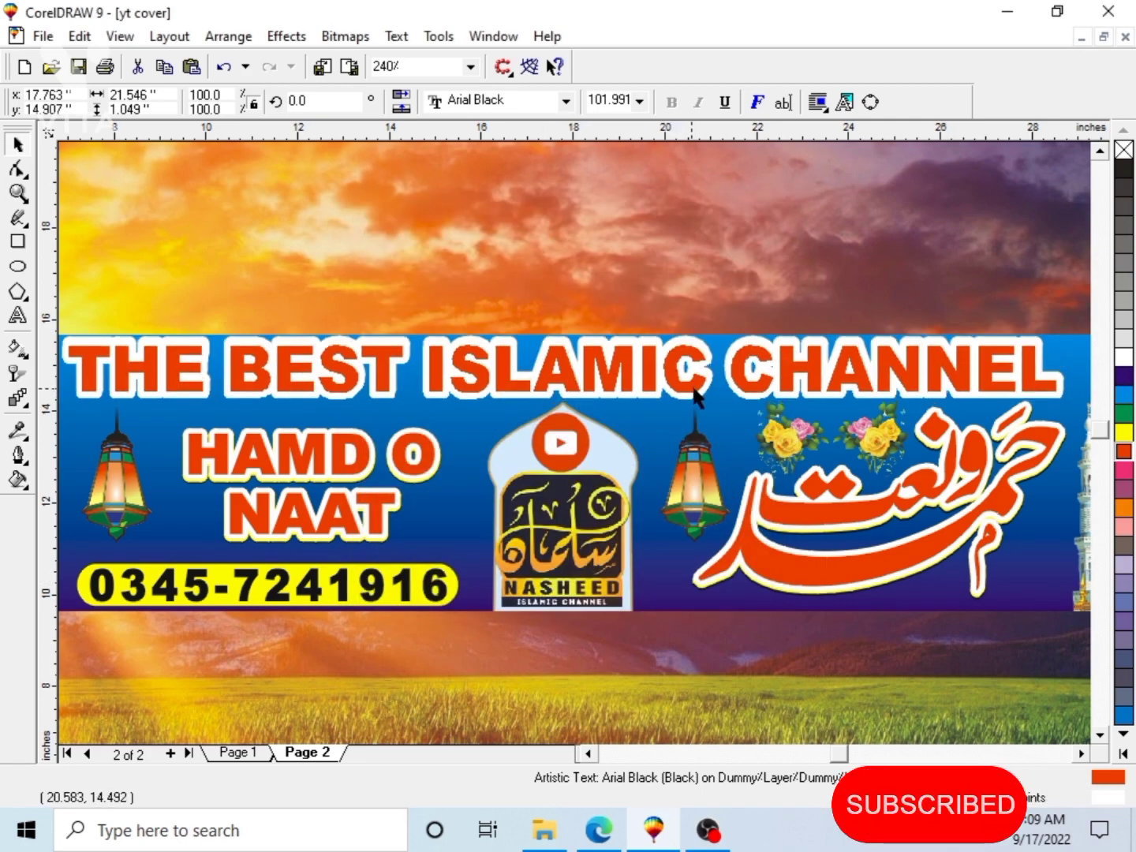
Fill the rounded rectangle behind the contact number green.
key("F3")
left_click(1049, 376)
key("F2")
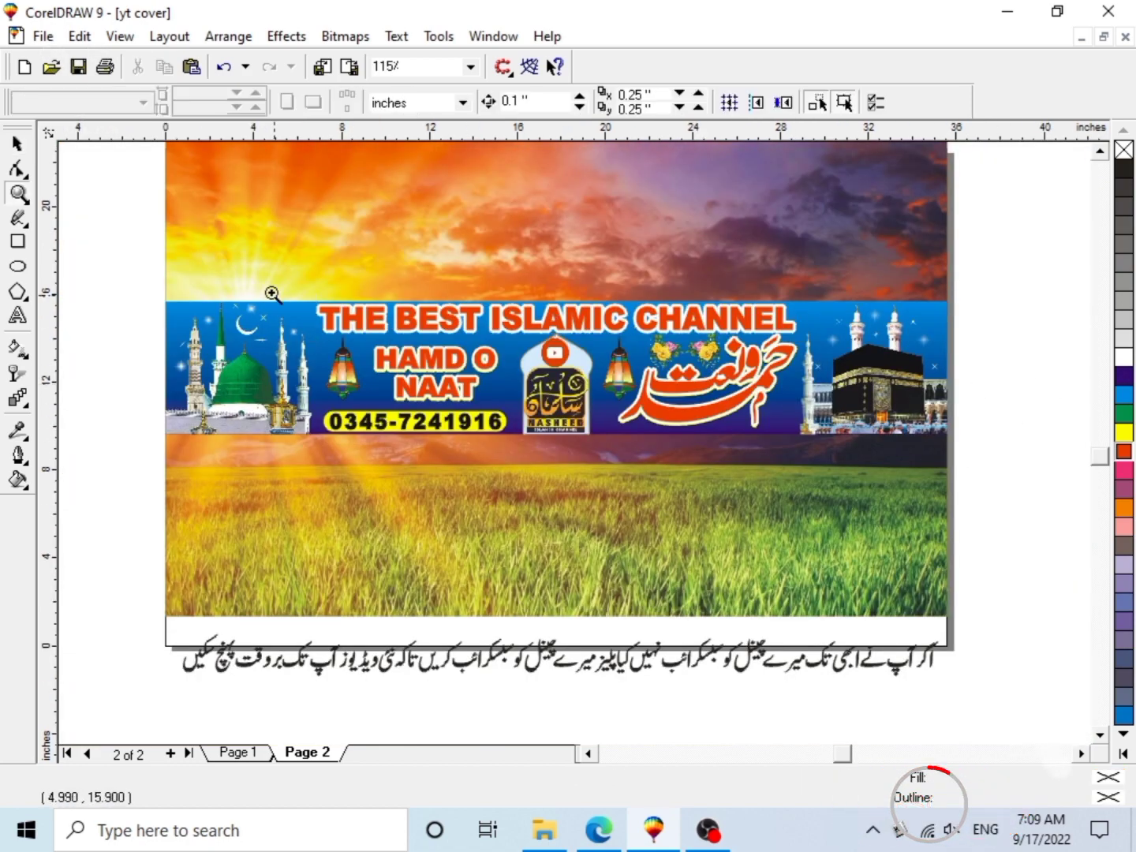
left_click_drag(791, 487, 856, 493)
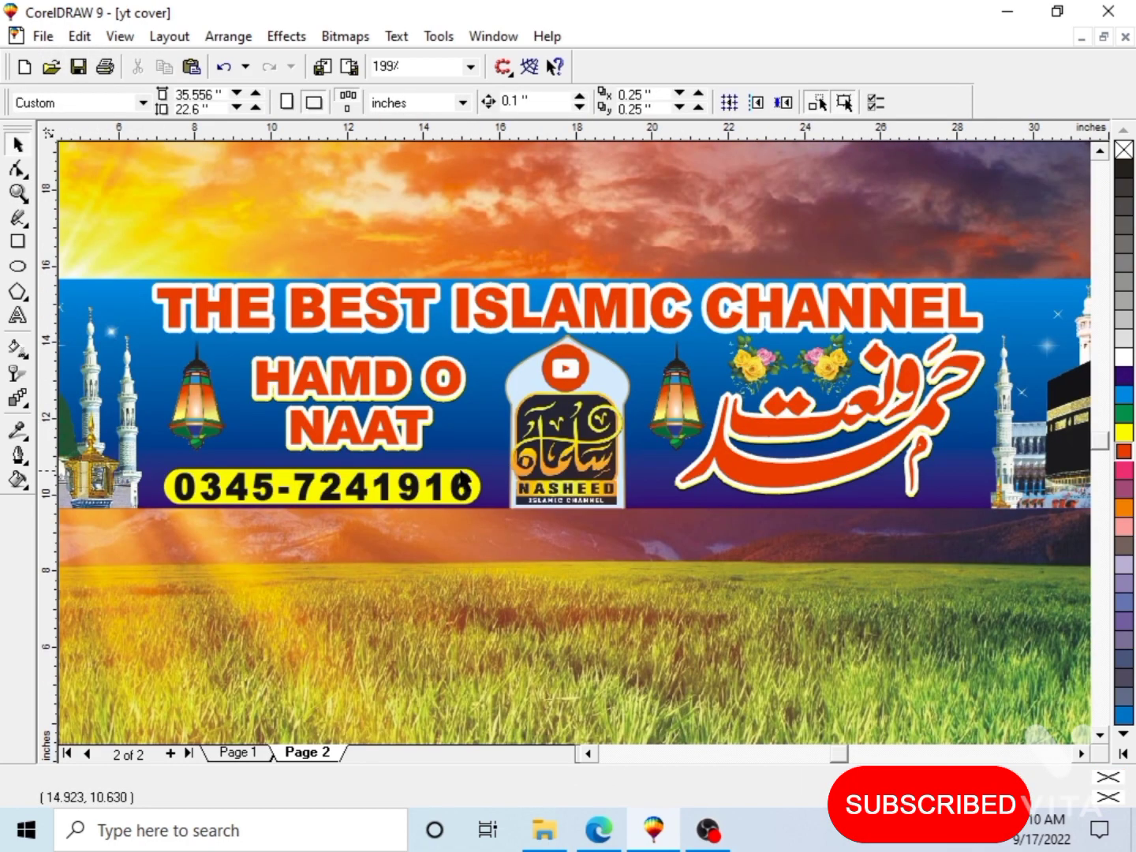
left_click(478, 491)
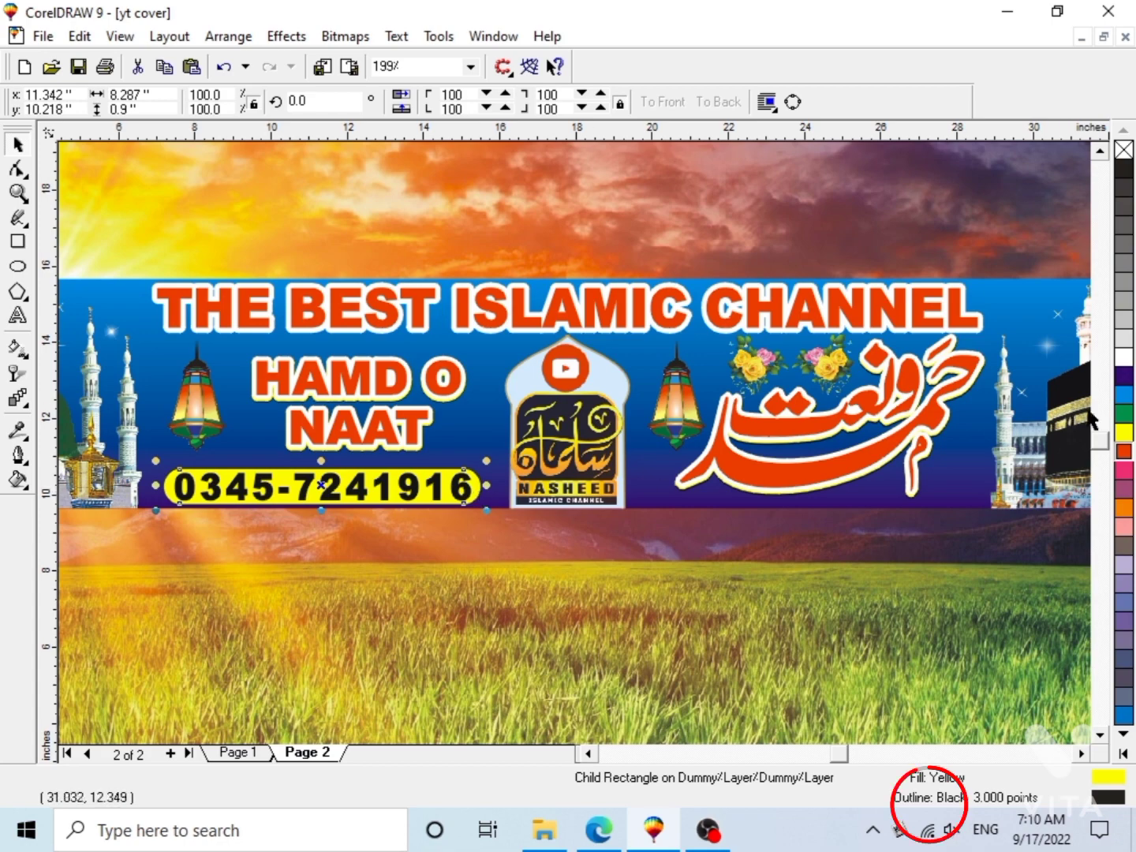
left_click(1125, 413)
Fill the contact number text white and change its outline colour to Chartreuse.
left_click(461, 491)
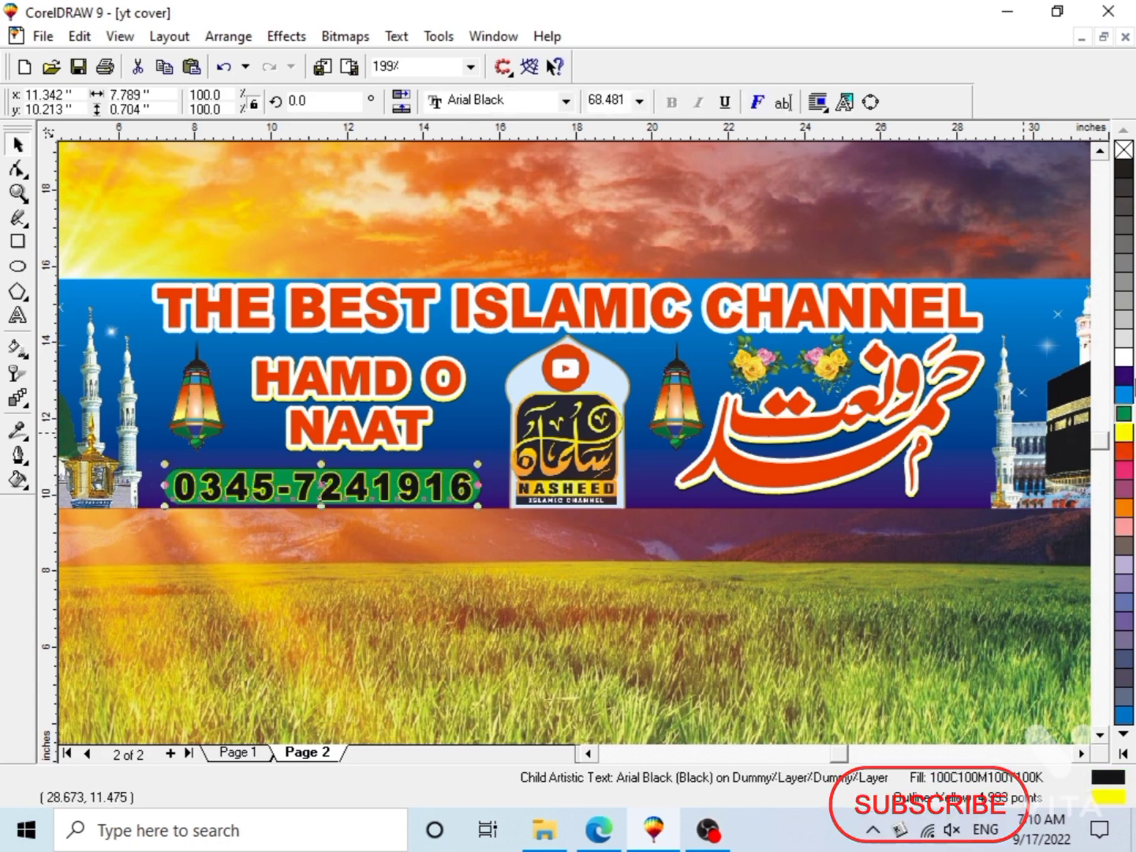
left_click(1125, 357)
key("F12")
left_click(436, 252)
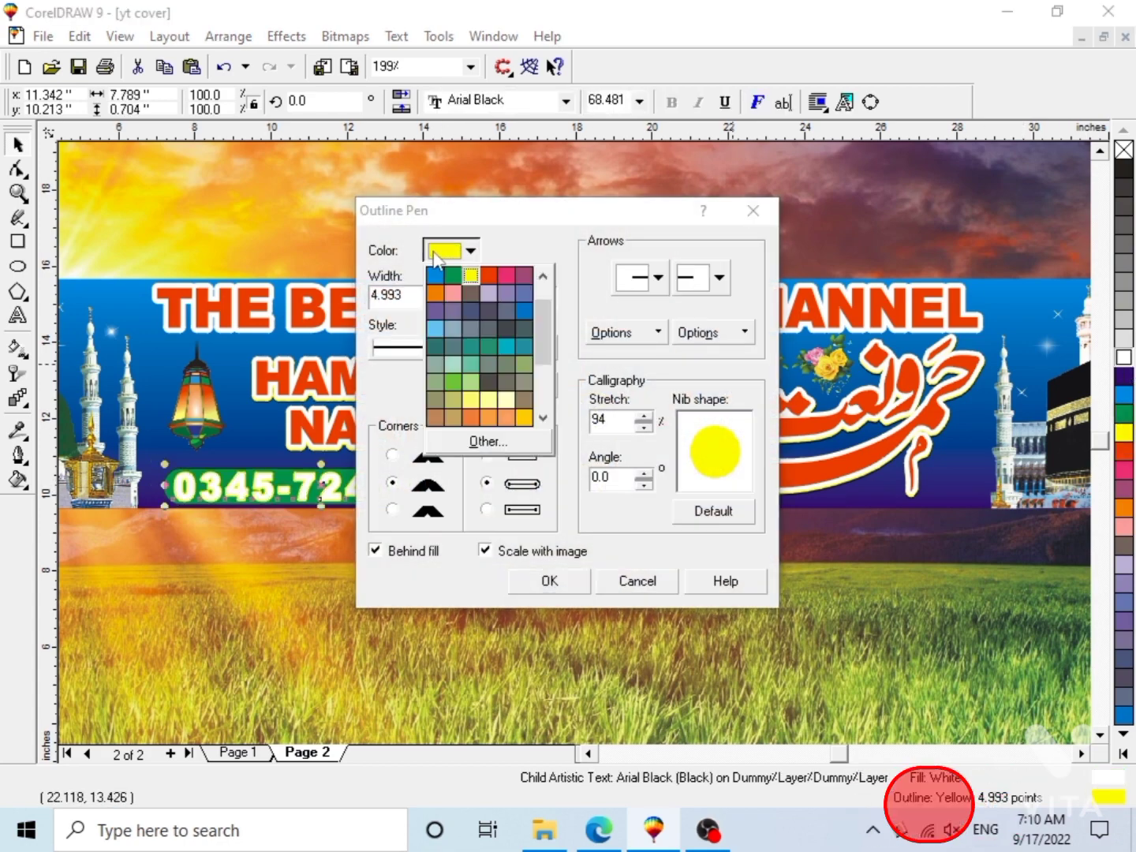
left_click(451, 380)
left_click(544, 578)
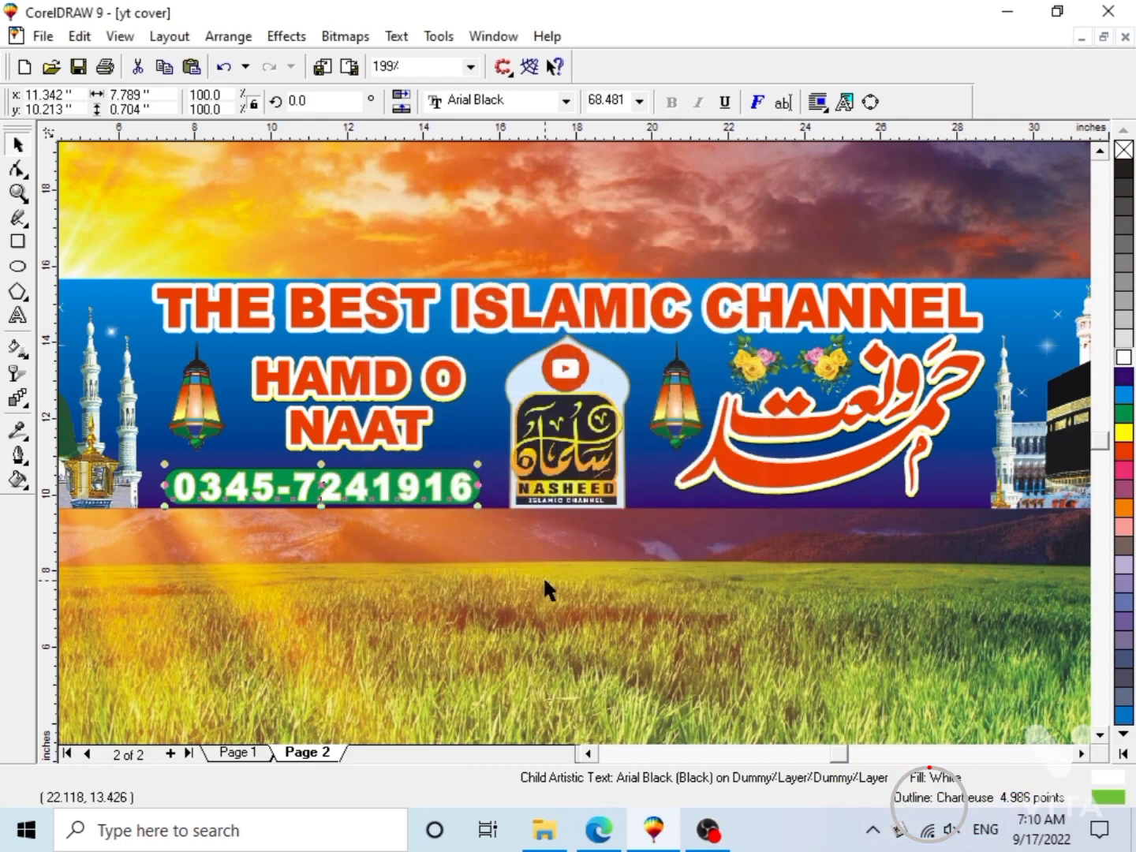
Delete the two extra stacked copies of the Urdu calligraphy and fill the remaining black-outlined one yellow.
key("F4")
left_click(1021, 455)
key("F2")
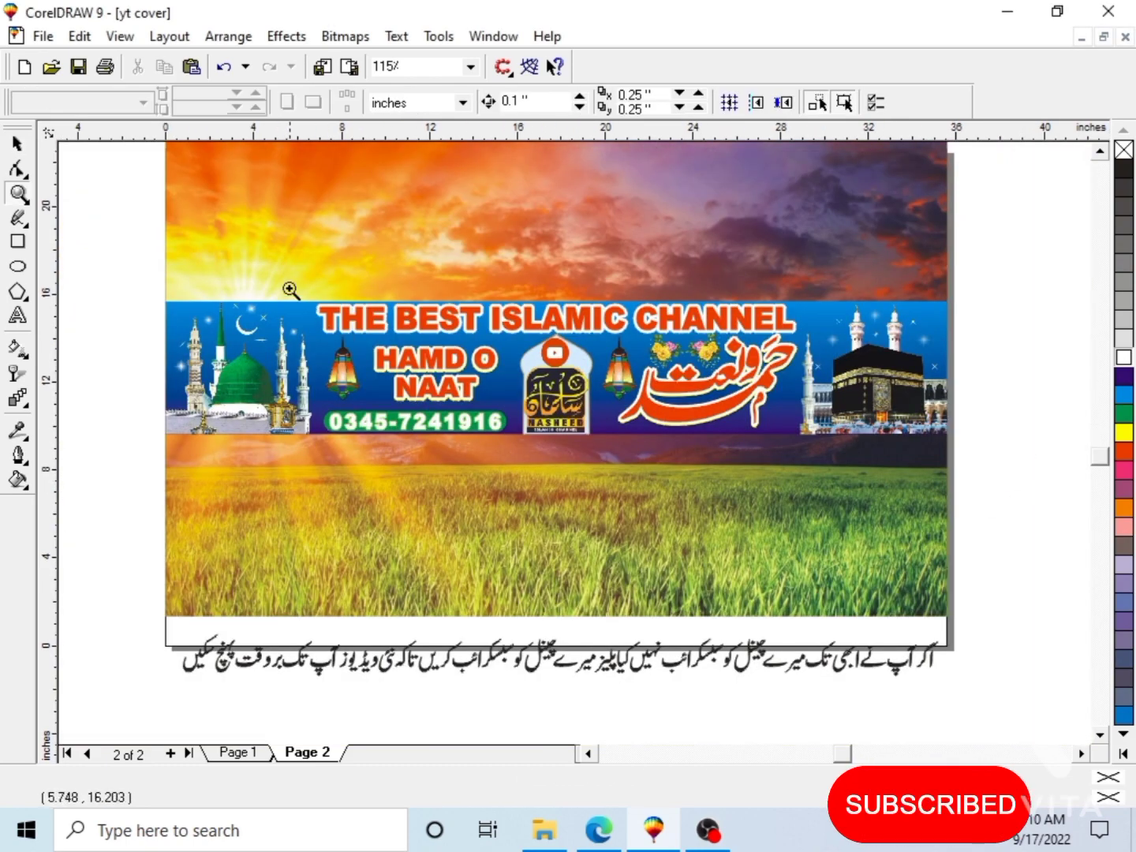
left_click_drag(847, 488, 881, 489)
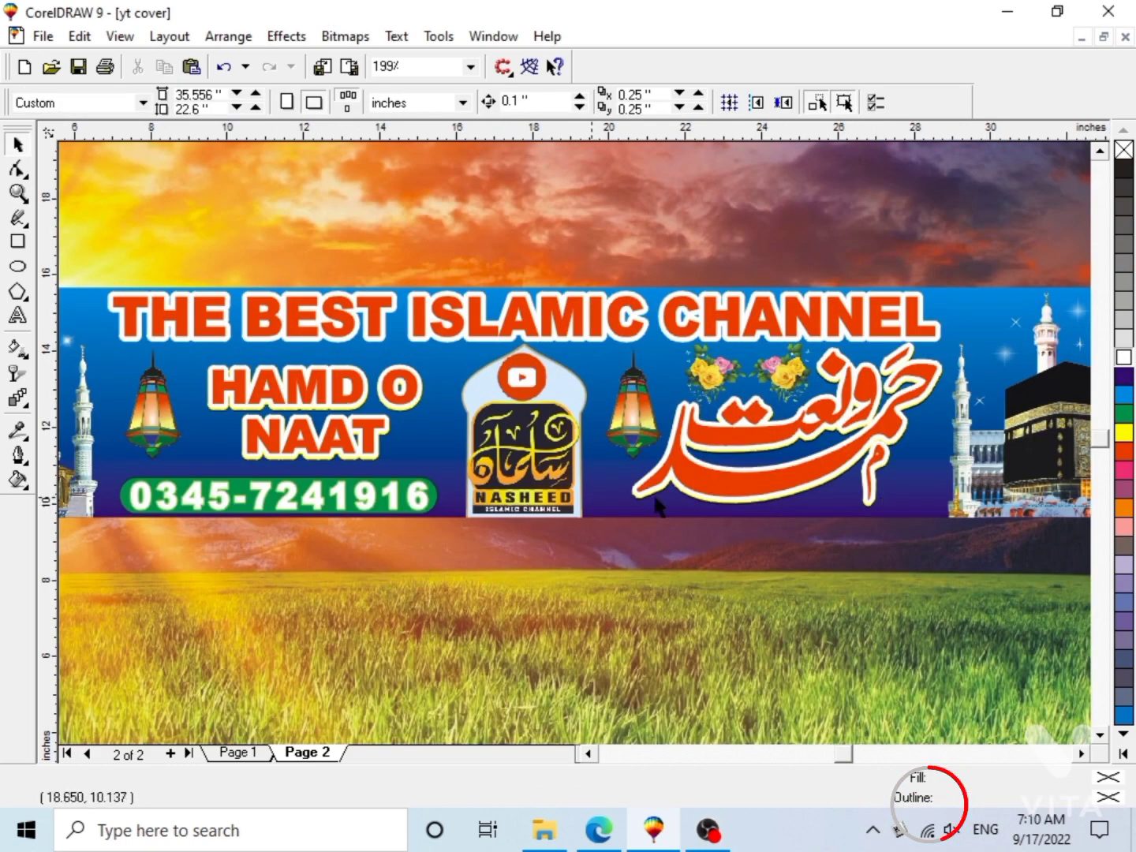
left_click(718, 496)
left_click(781, 450)
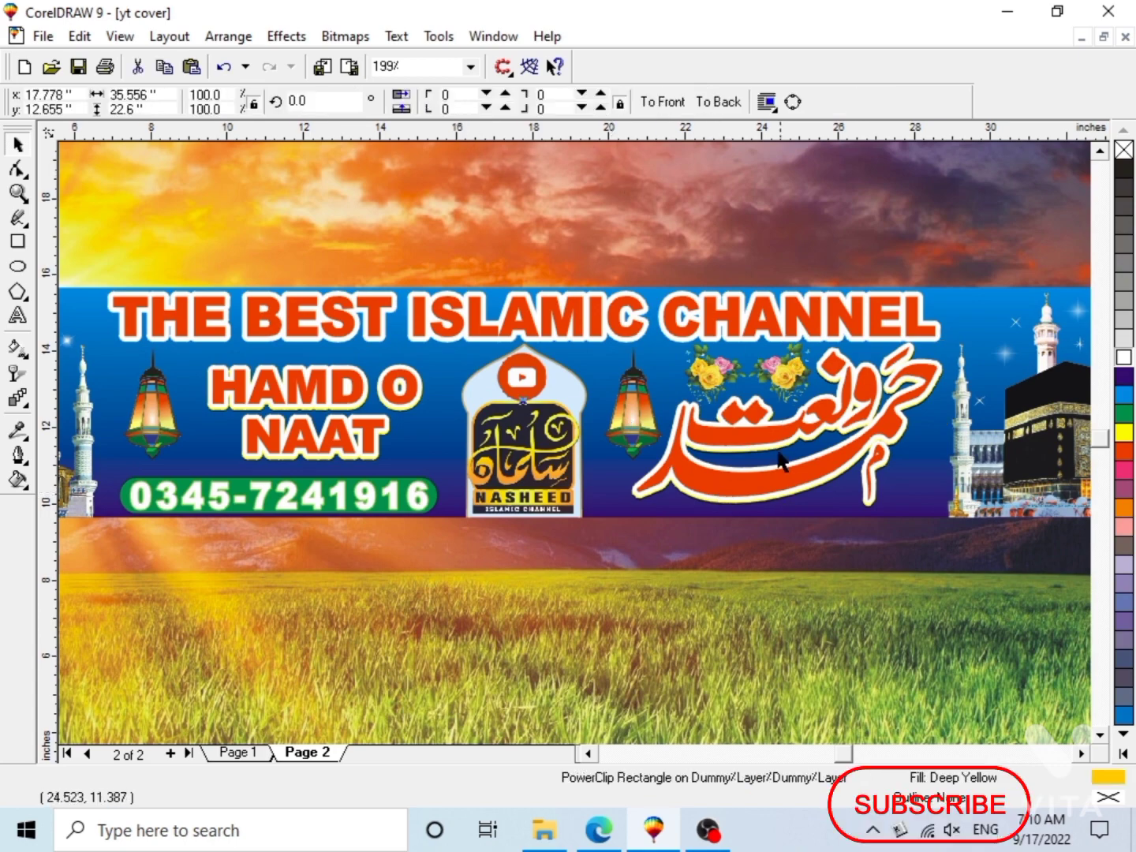
left_click(755, 436)
key("Delete")
left_click(755, 438)
key("Delete")
left_click(758, 447)
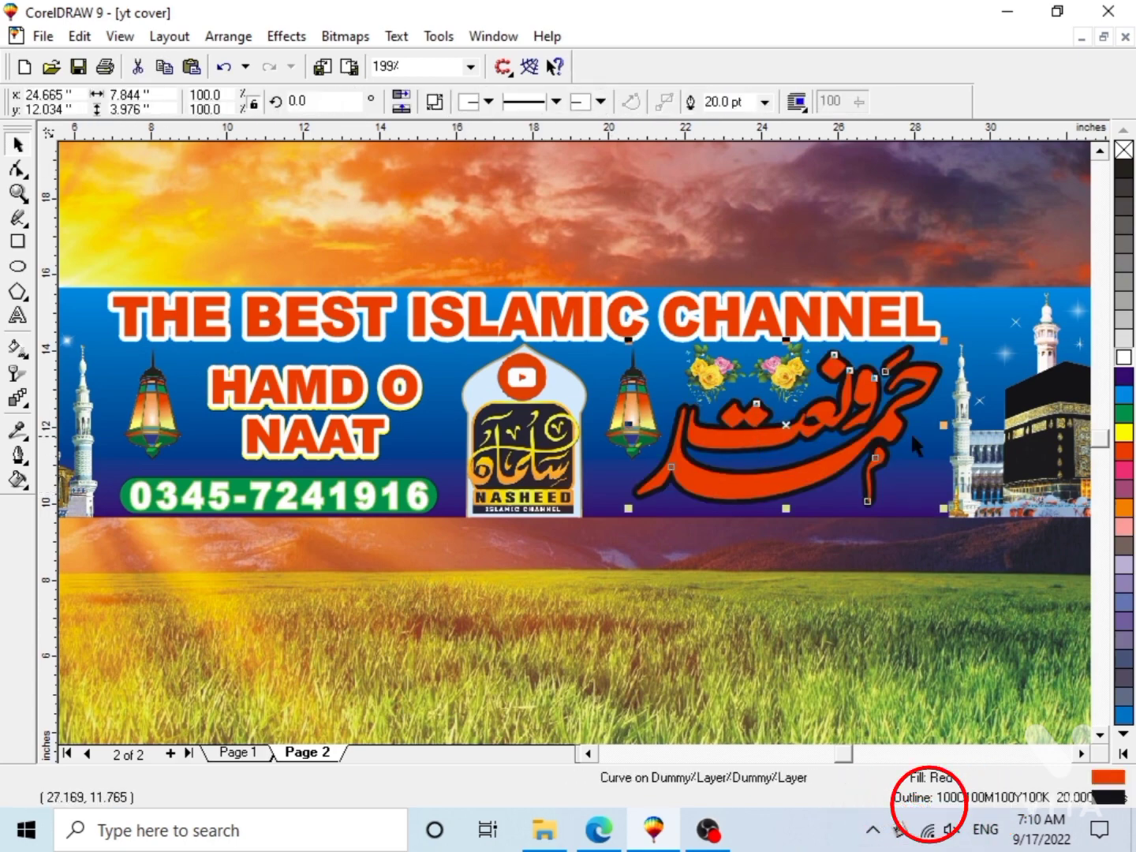
left_click(1122, 434)
Ungroup the HAMD O NAAT lettering and delete its white-outlined copy.
left_click(344, 393)
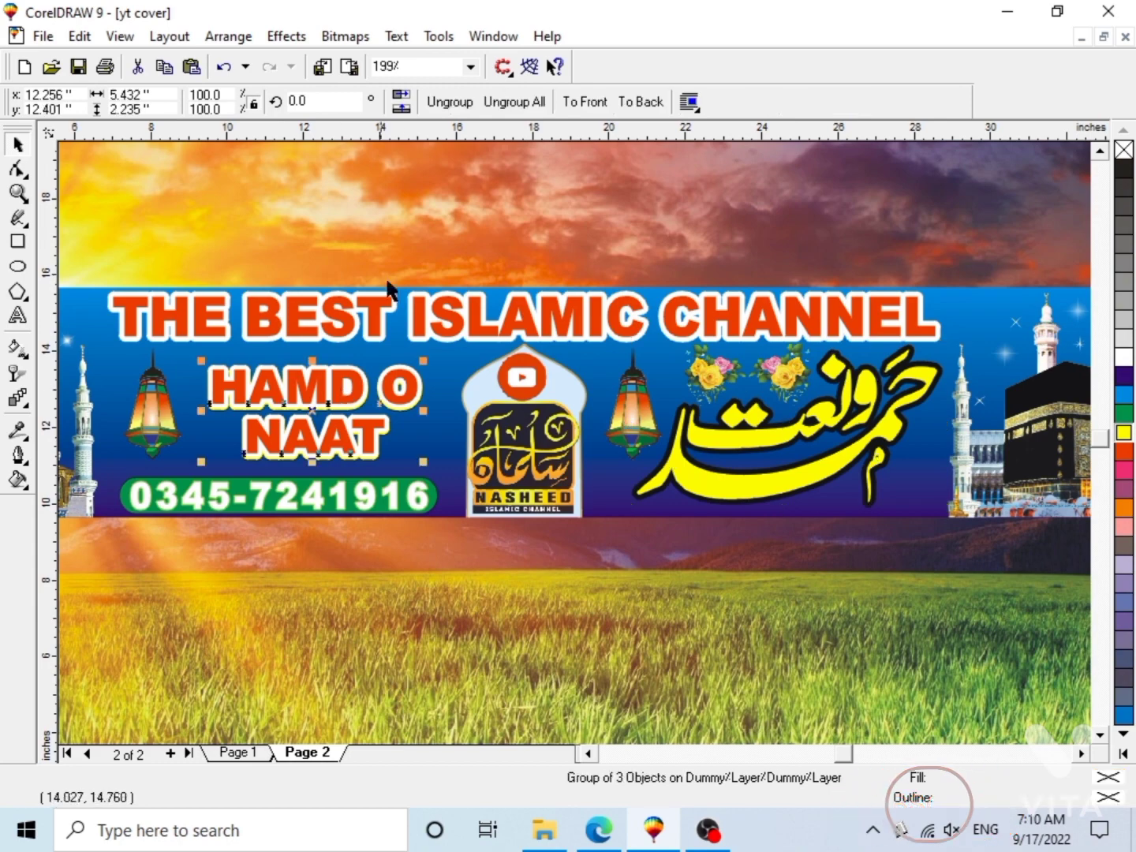
left_click(449, 102)
left_click(409, 330)
left_click(363, 391)
key("Delete")
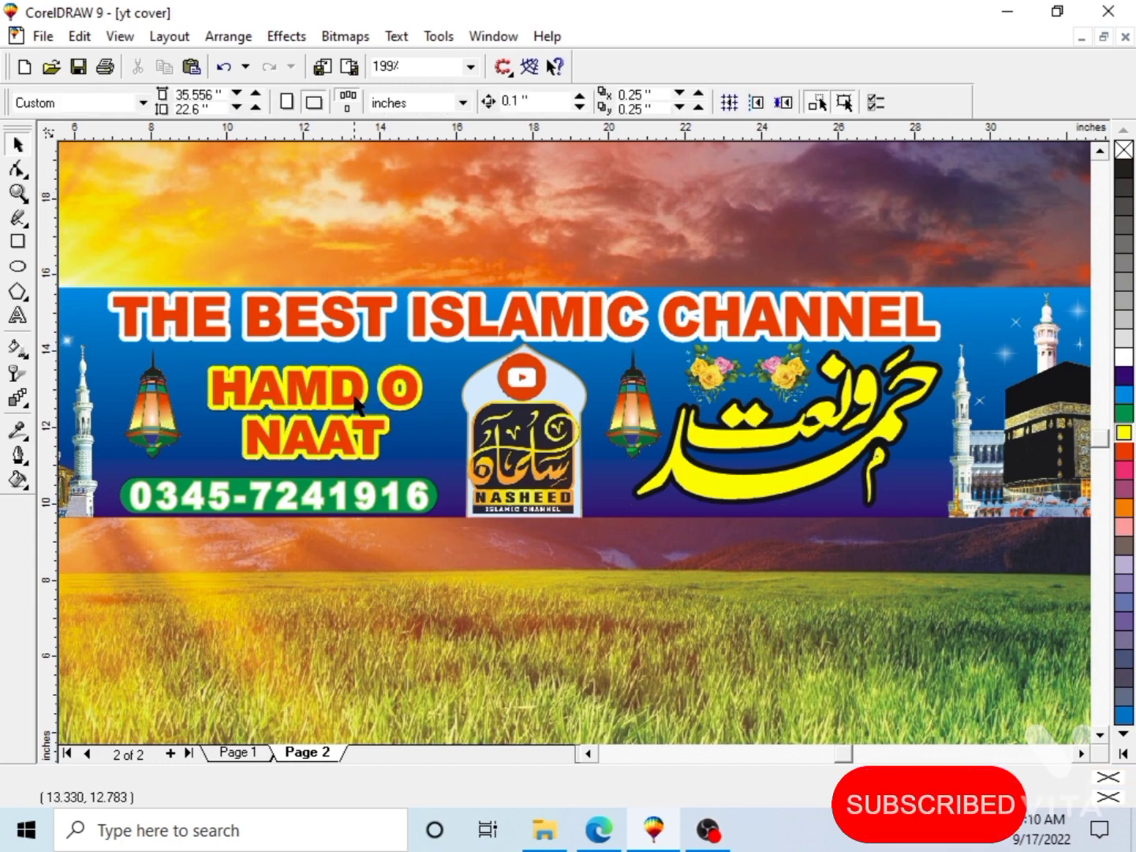
Delete the red copy of the HAMD O NAAT lettering and fill the remaining black-outlined copy yellow.
left_click(355, 396)
key("Delete")
left_click(358, 400)
left_click(1116, 436)
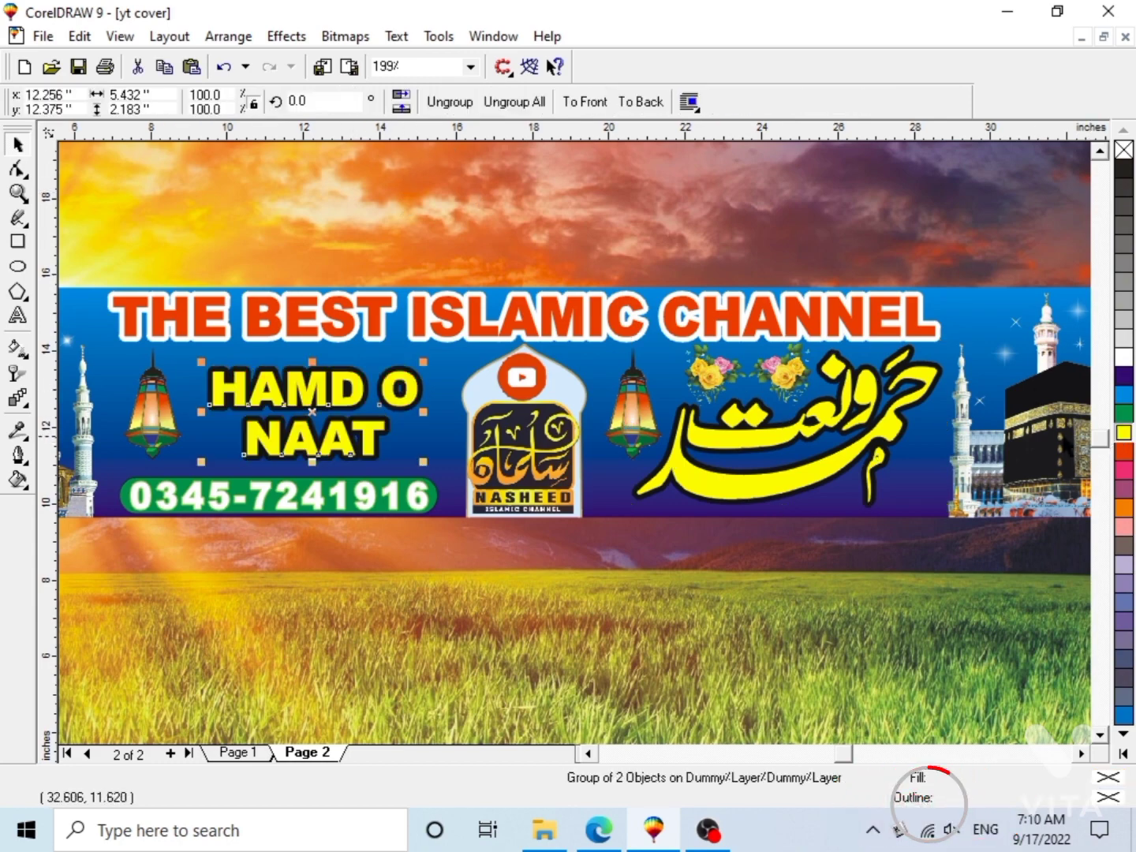
Set the black outlines of the HAMD O NAAT lettering and the yellow Urdu calligraphy to 10 points.
key("F12")
type("5")
key("Return")
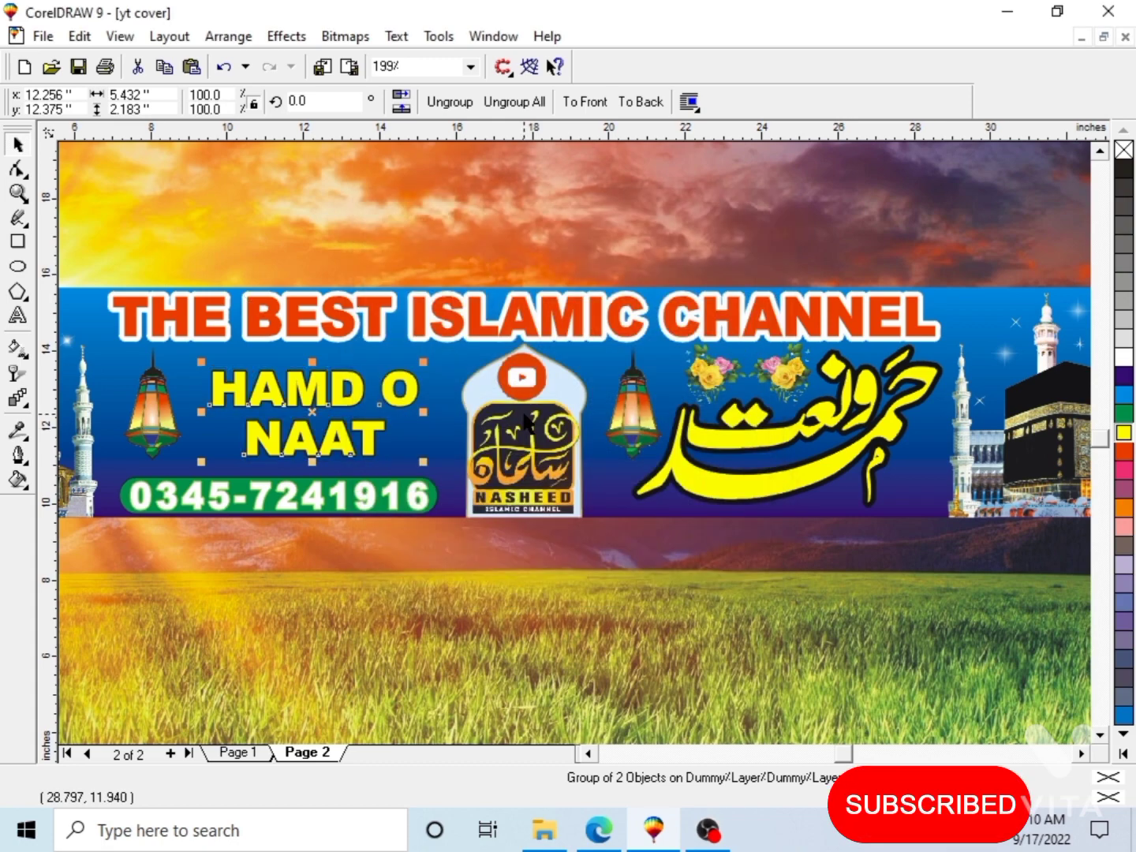
key("F12")
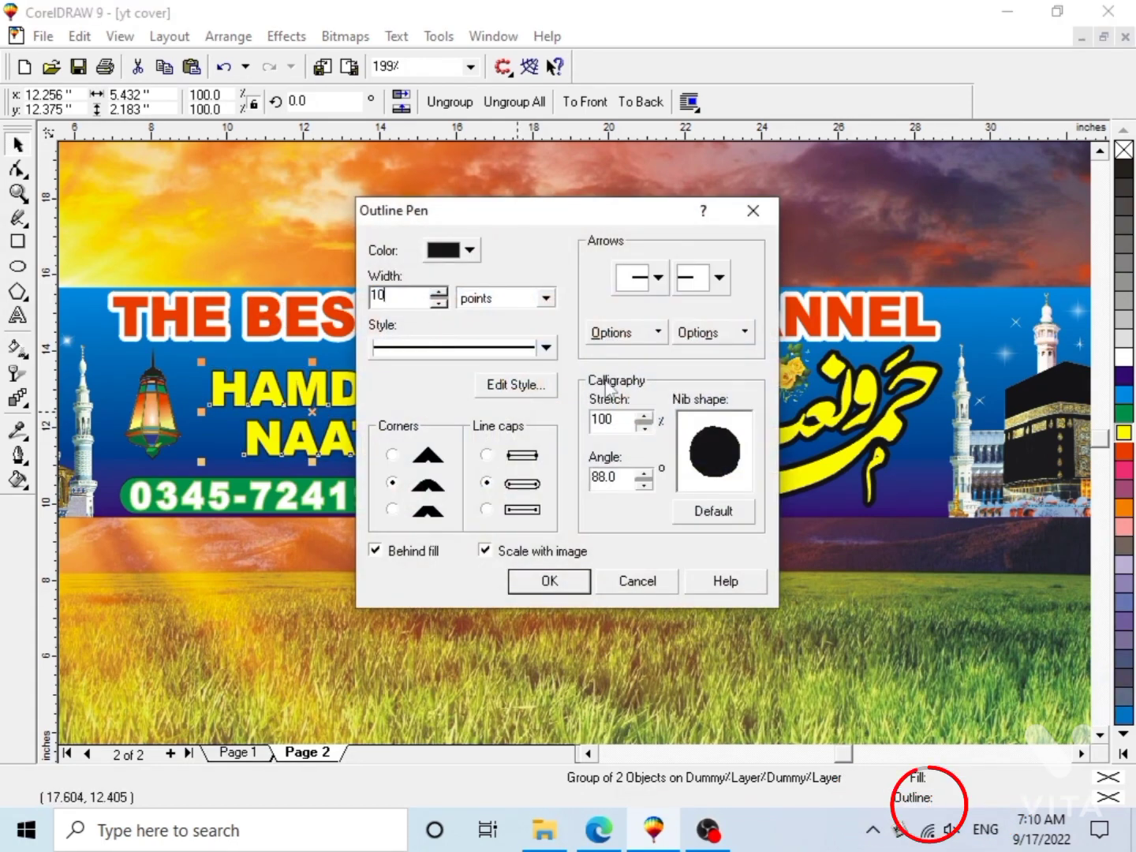
type("10")
key("Return")
left_click(831, 466)
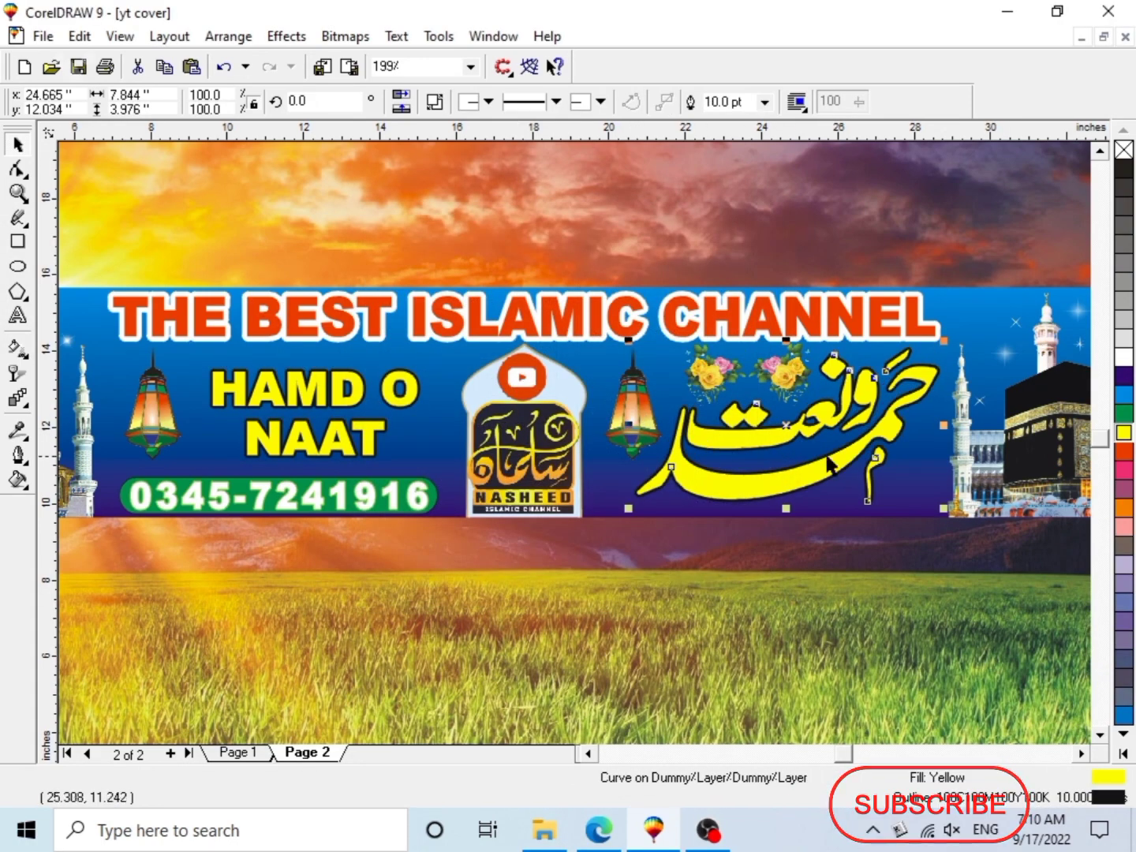
Check the recoloured banner on Page 2 and save the document.
key("F3")
left_click(1032, 383)
key("F2")
left_click_drag(108, 264, 1038, 518)
key("F3")
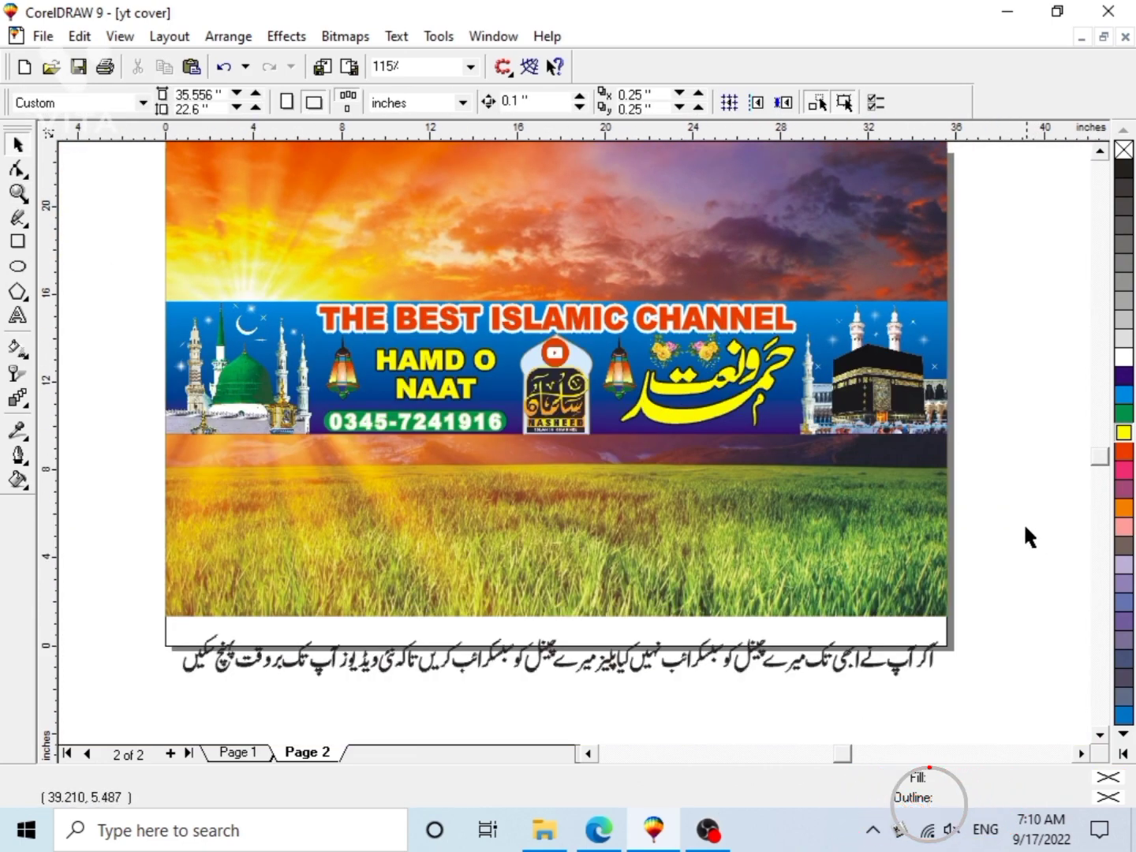
key("F3")
key("F2")
left_click_drag(482, 361, 879, 466)
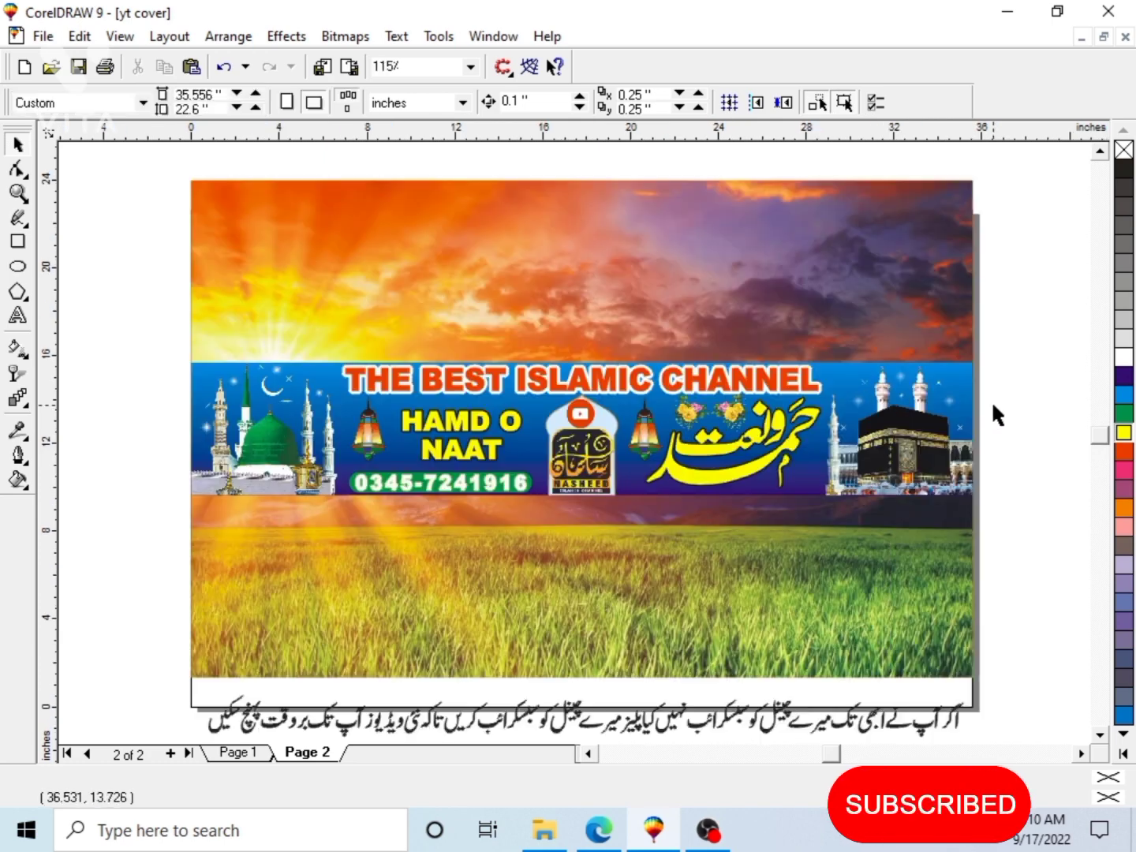
key("ctrl+s")
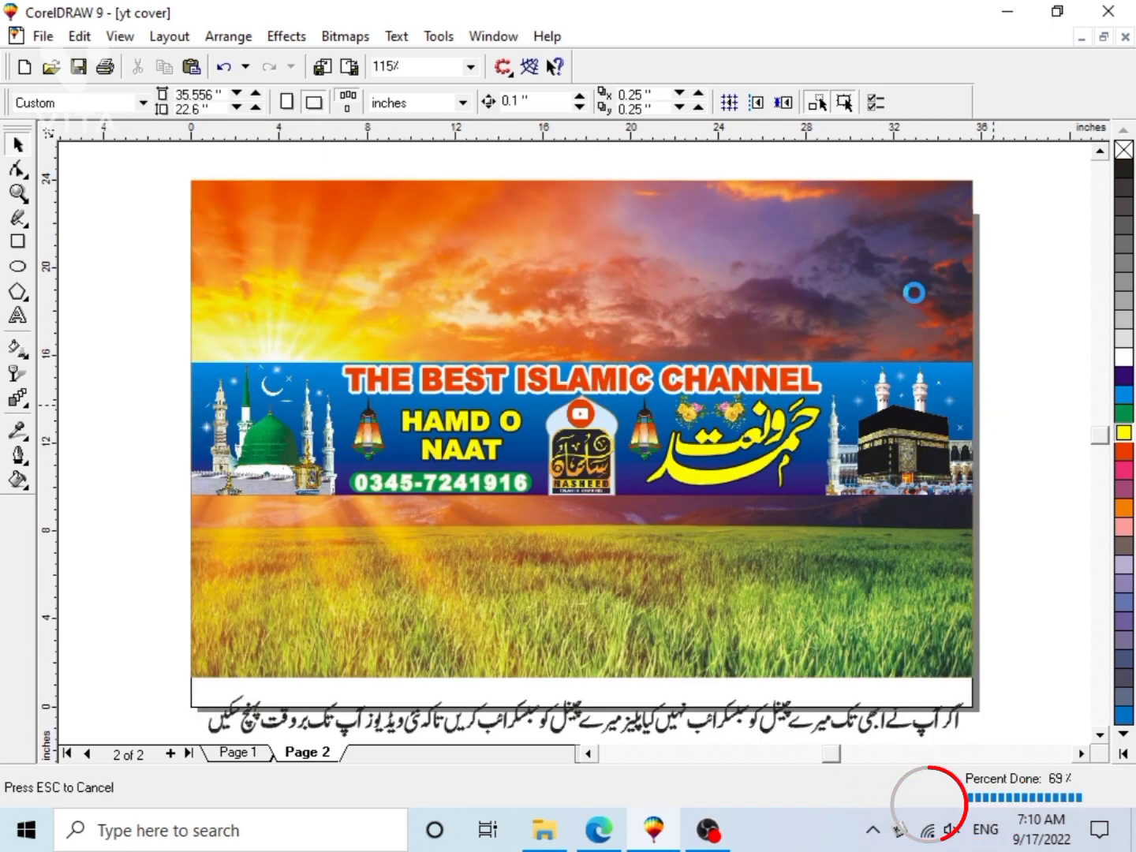
Extract the sunset landscape photo from the large background rectangle's PowerClip and delete it.
left_click(912, 287)
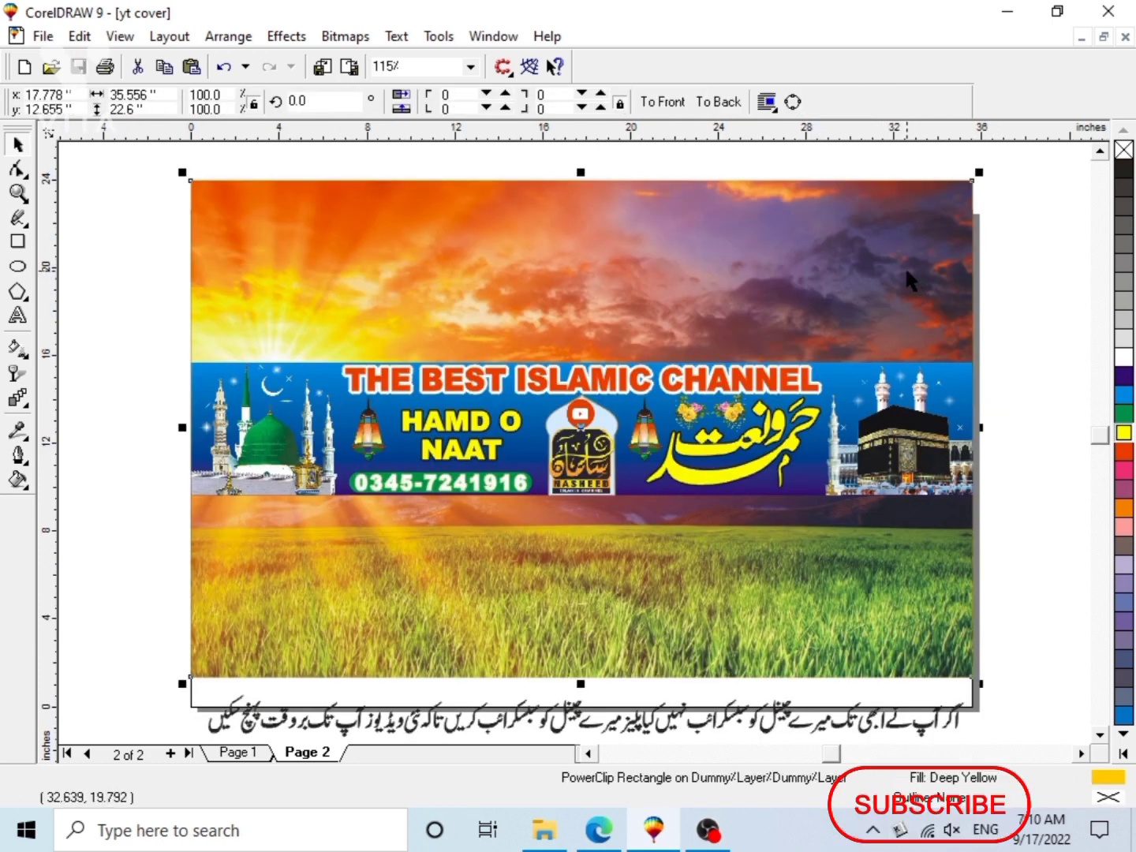
right_click(908, 270)
left_click(914, 285)
key("Delete")
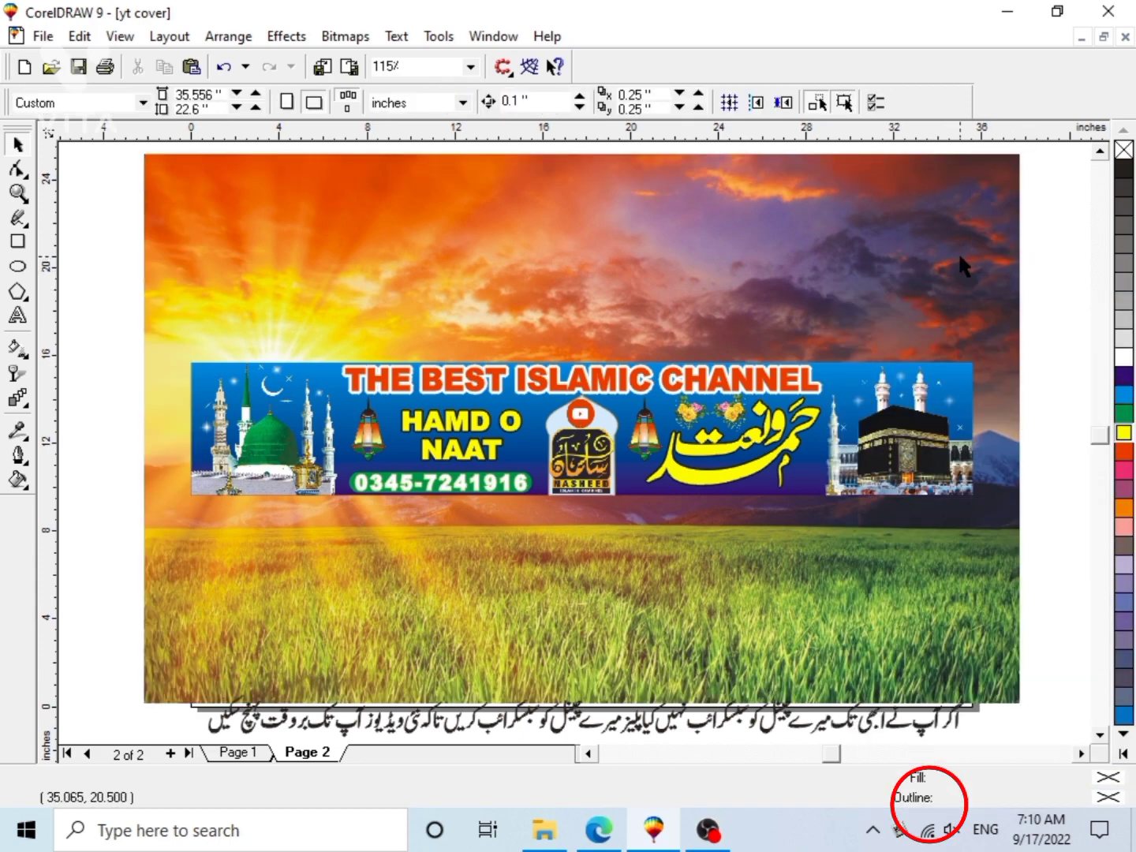
Bring the yellow-wave-background image from the New folder inside new back groaunds on drive G: into the drawing.
left_click(544, 830)
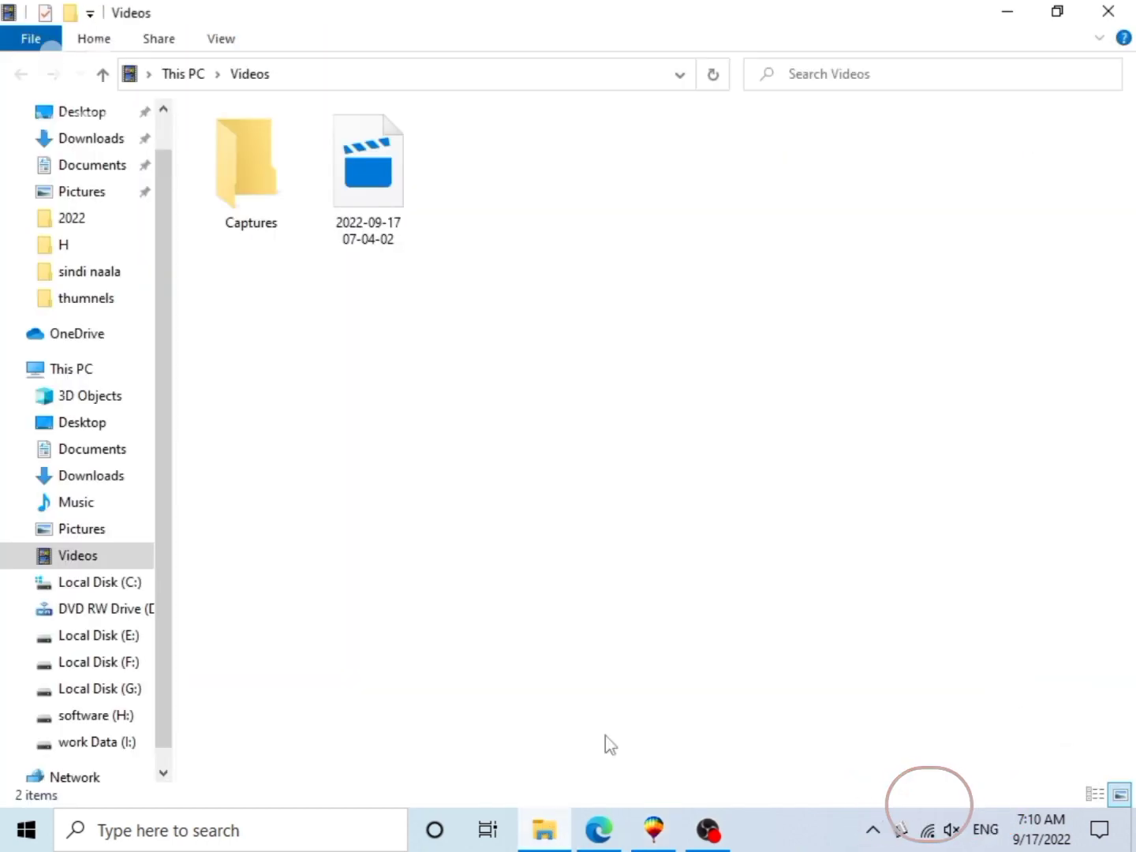
left_click(118, 692)
double_click(296, 312)
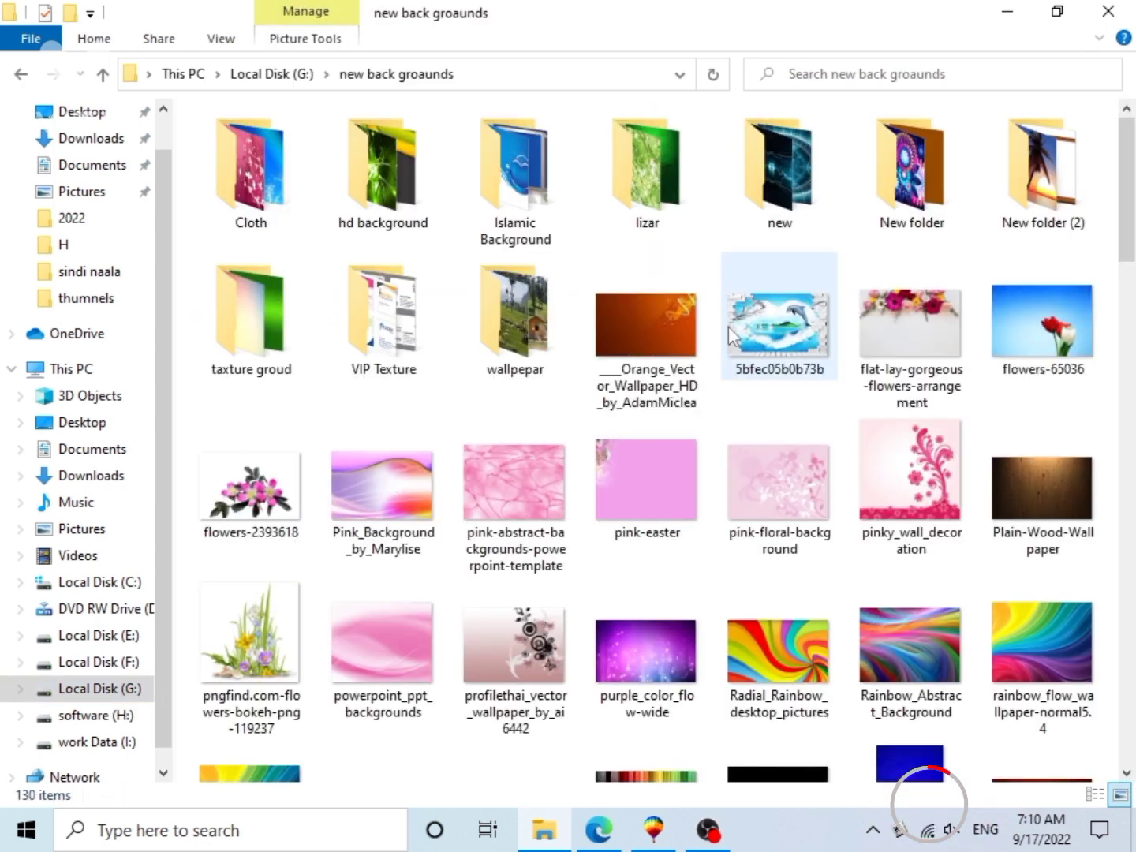
double_click(926, 178)
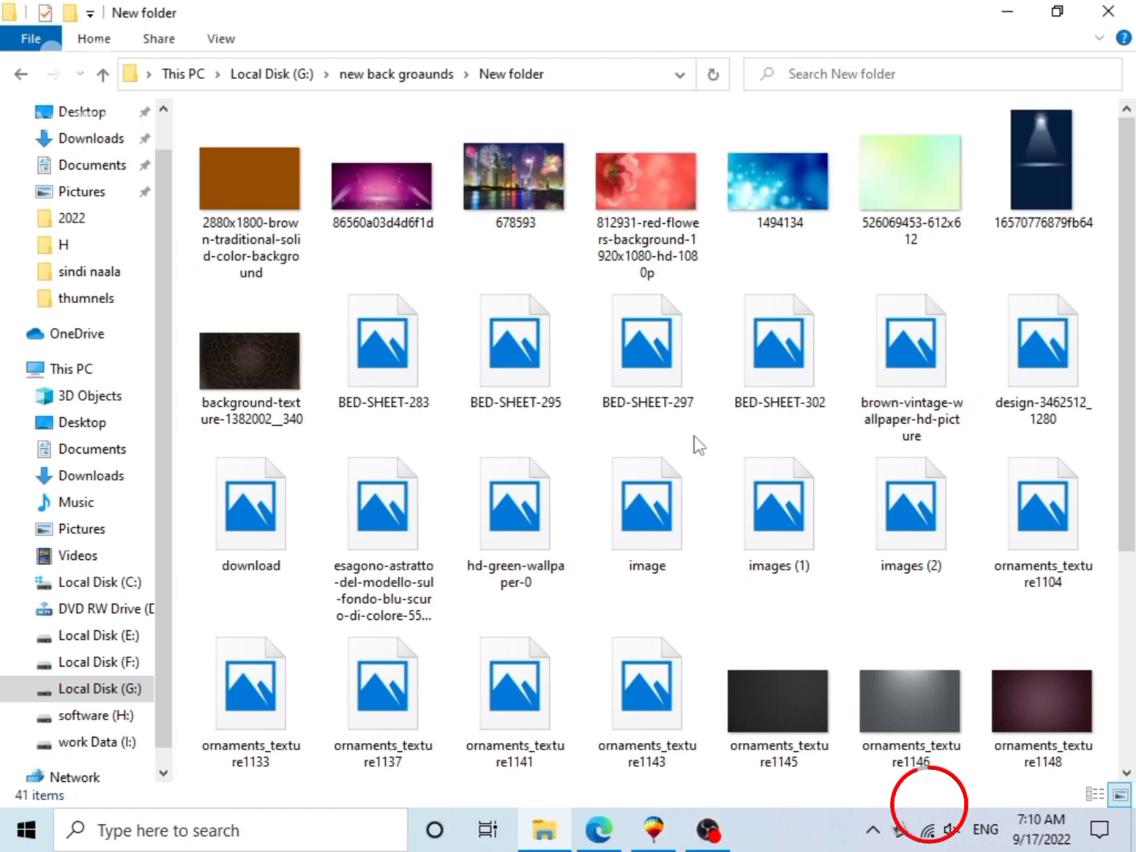
scroll(1052, 430, "down", 3)
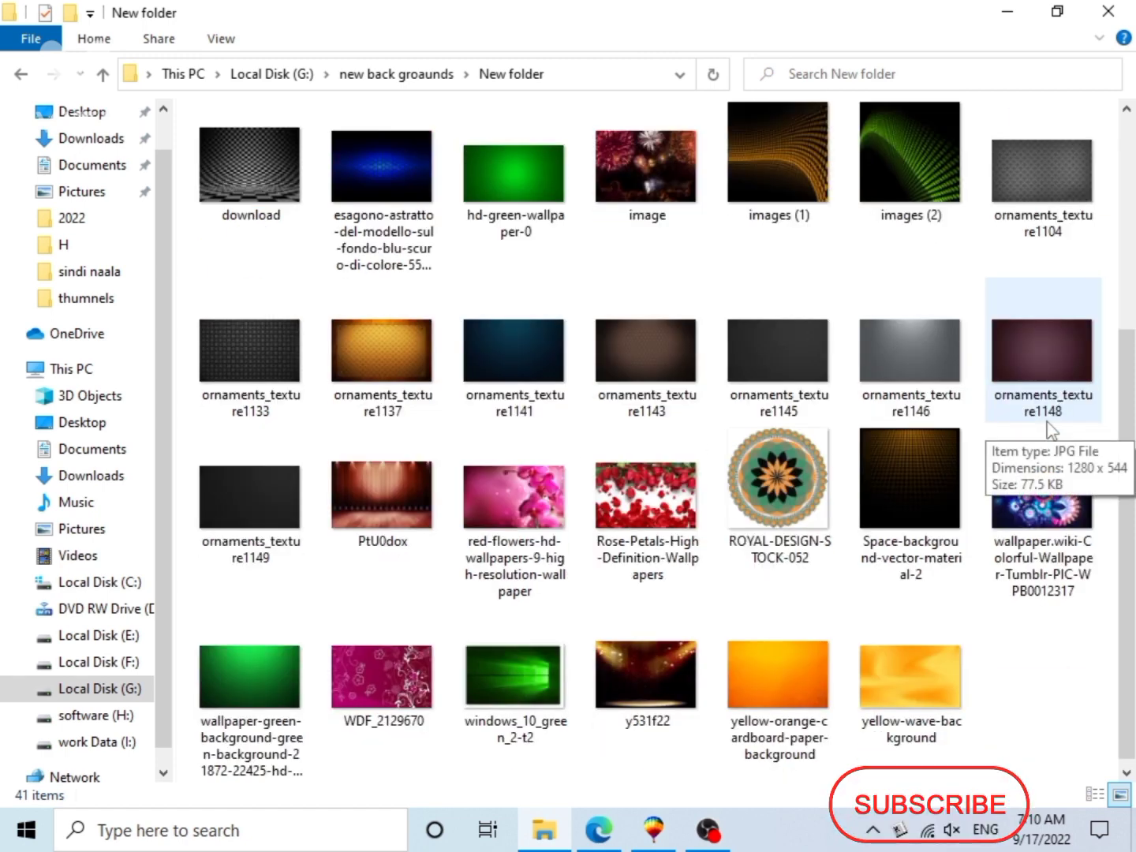
left_click_drag(912, 663, 748, 533)
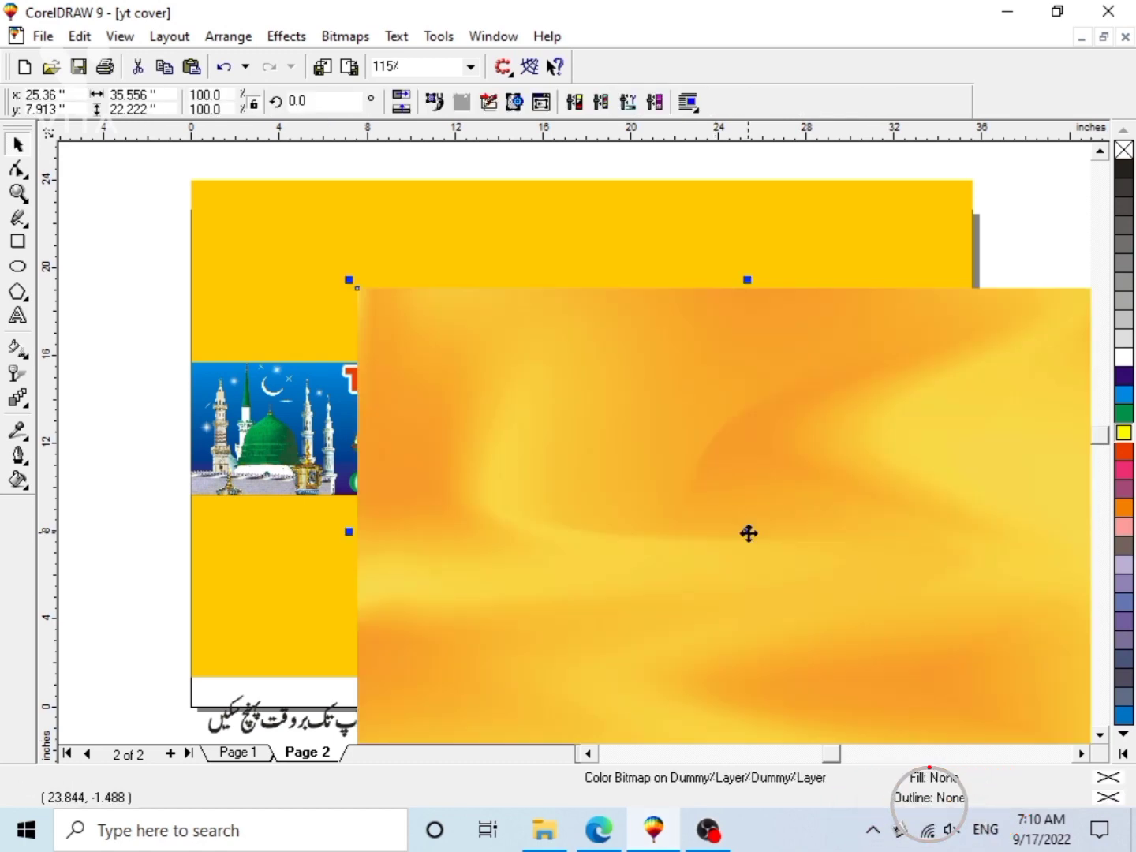
Place the yellow wave image inside the deep yellow background rectangle with PowerClip.
key("F3")
left_click_drag(1018, 399, 1018, 399)
key("F2")
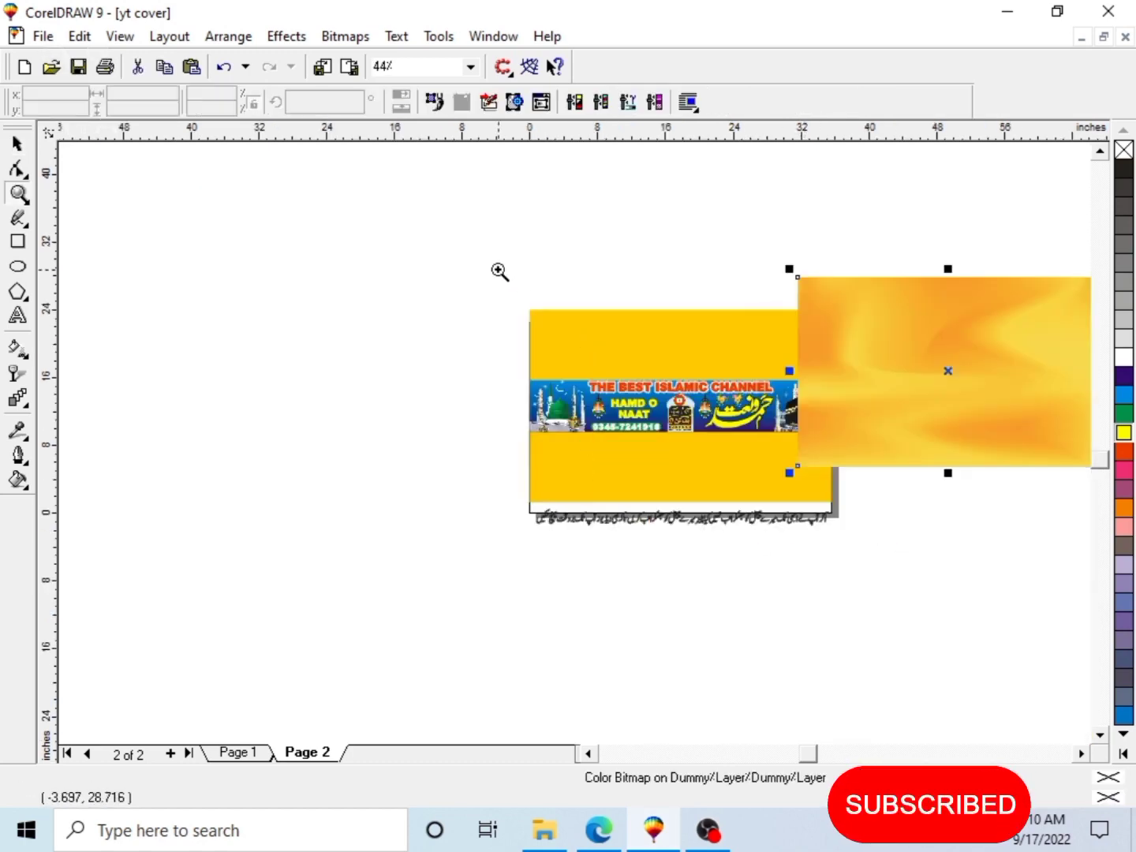
left_click_drag(497, 269, 979, 550)
left_click(286, 36)
mouse_move(450, 208)
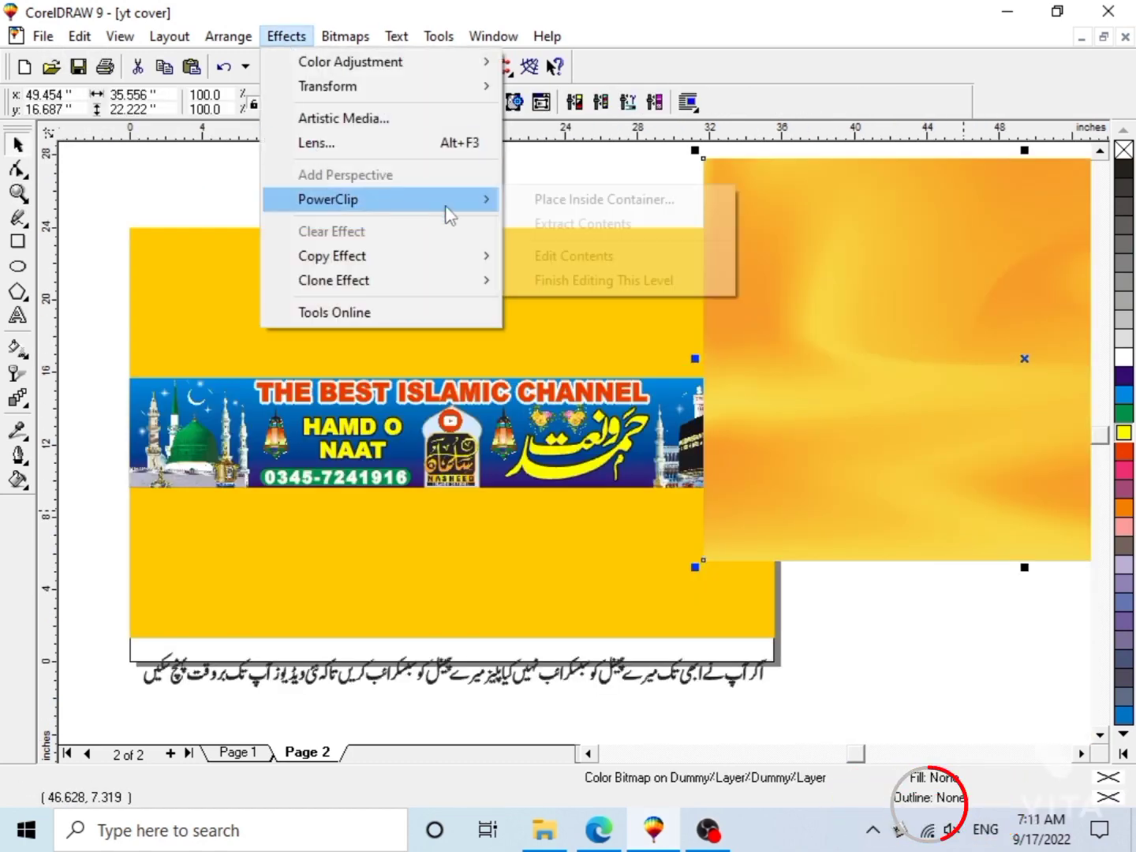
left_click(552, 198)
left_click(495, 280)
Open the background rectangle's PowerClip contents for editing.
right_click(495, 270)
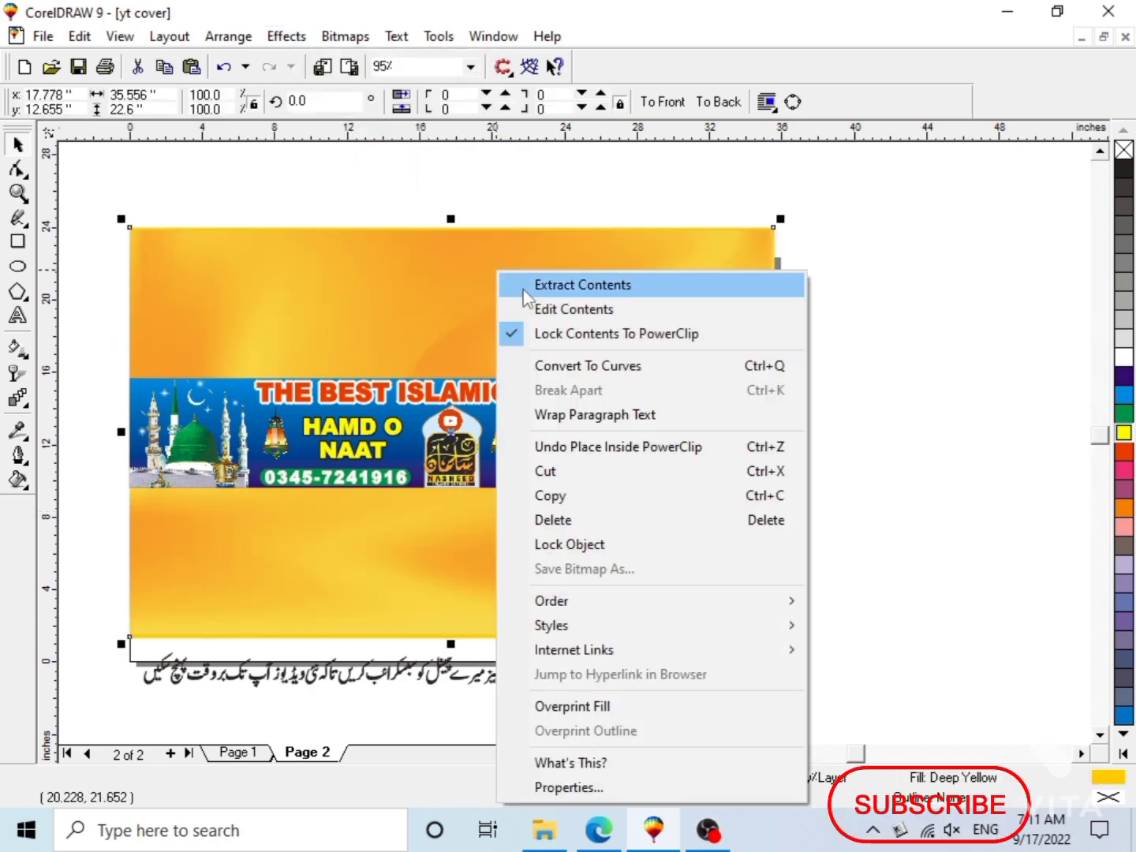
left_click(885, 262)
left_click(614, 276)
key("F3")
key("F2")
left_click_drag(580, 405, 708, 513)
right_click(682, 394)
left_click(743, 314)
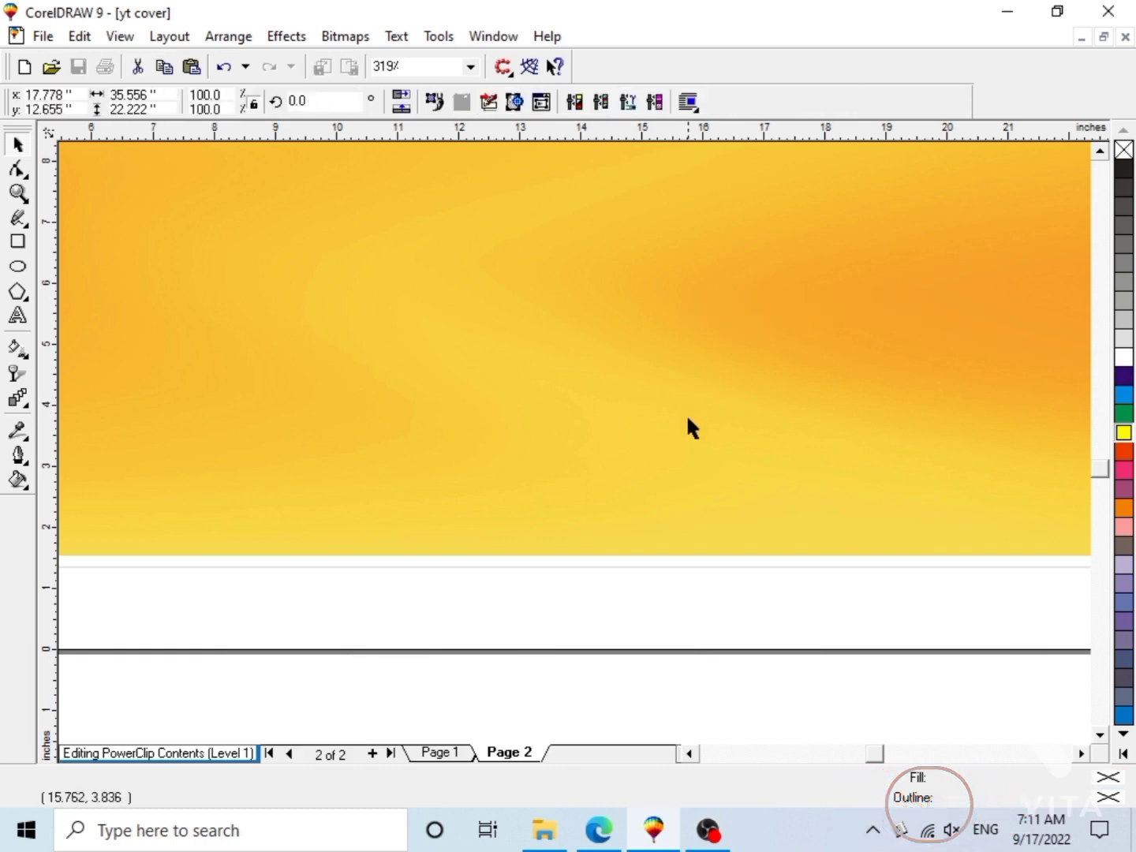
Enlarge the yellow wave image to about 39.7 × 24.8 inches around its container and finish editing the PowerClip.
left_click_drag(686, 413, 690, 426)
key("F3")
left_click_drag(843, 310, 856, 293)
left_click(286, 36)
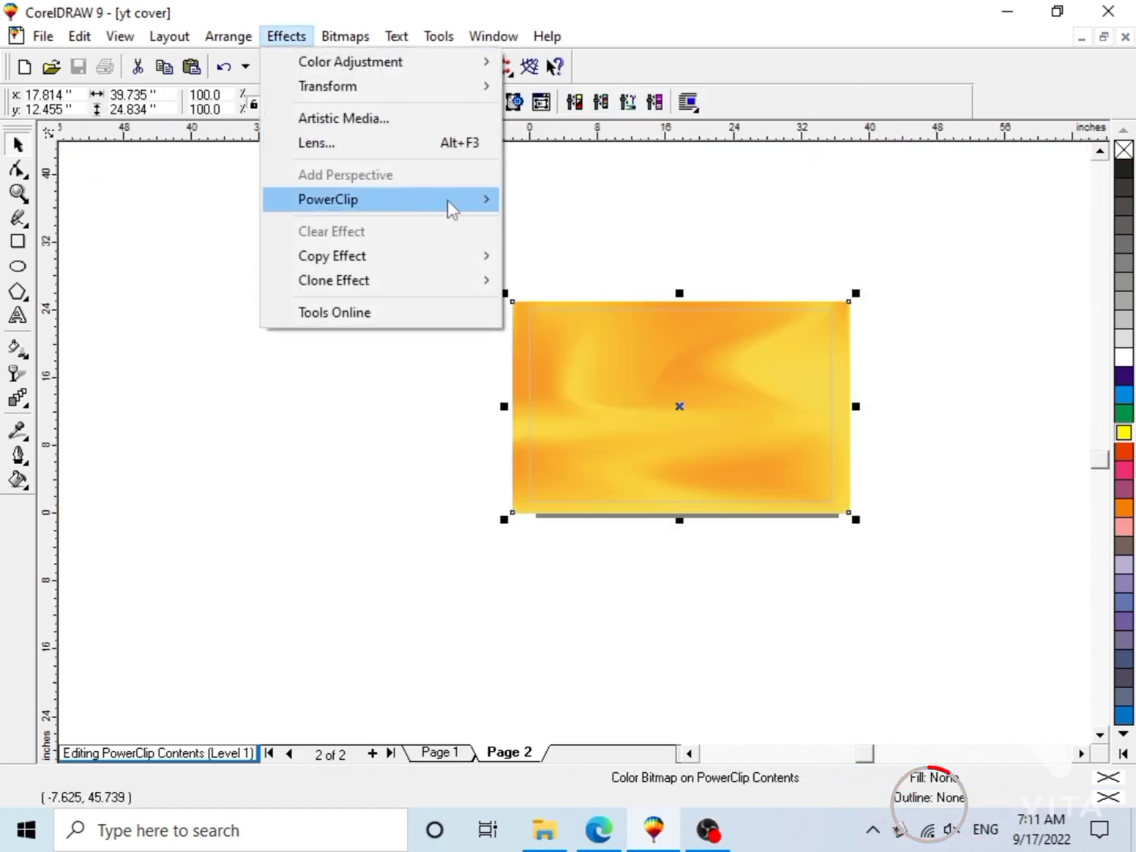
mouse_move(449, 209)
left_click(584, 281)
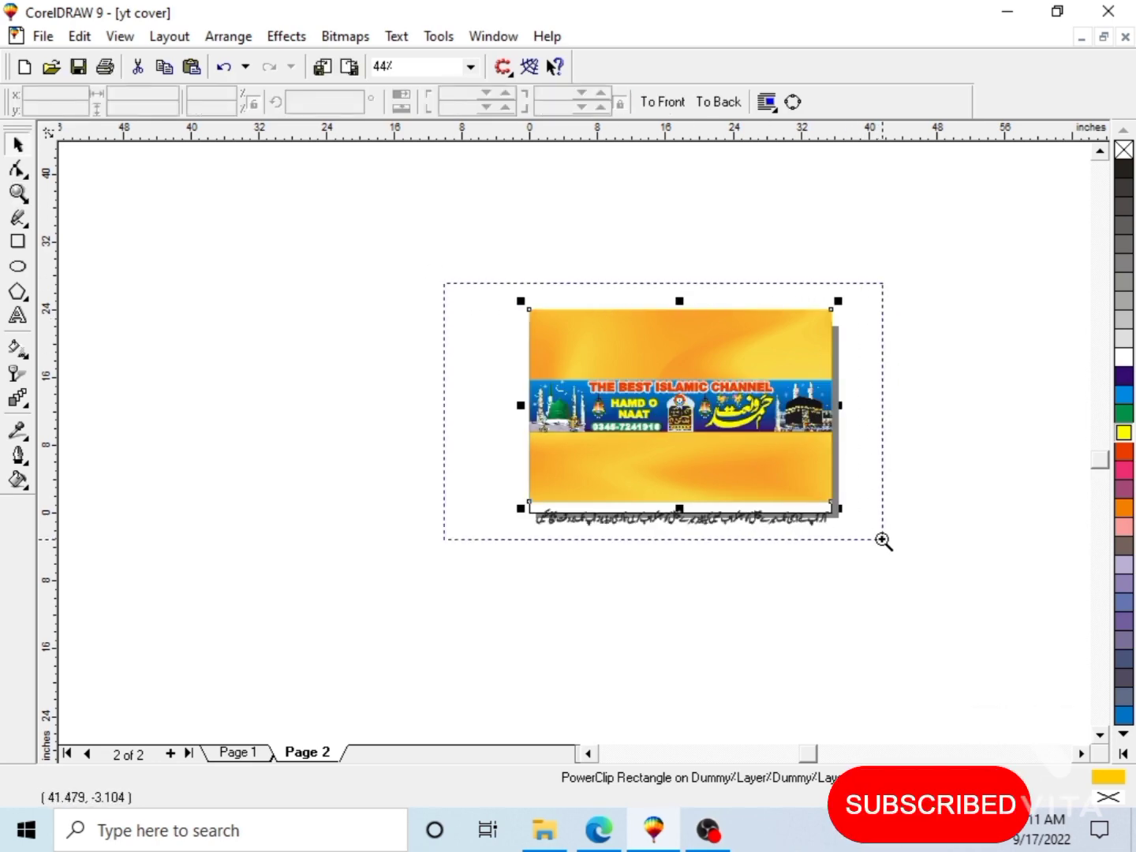
Group all the cover's objects and centre the group on the page.
left_click_drag(444, 284, 884, 541)
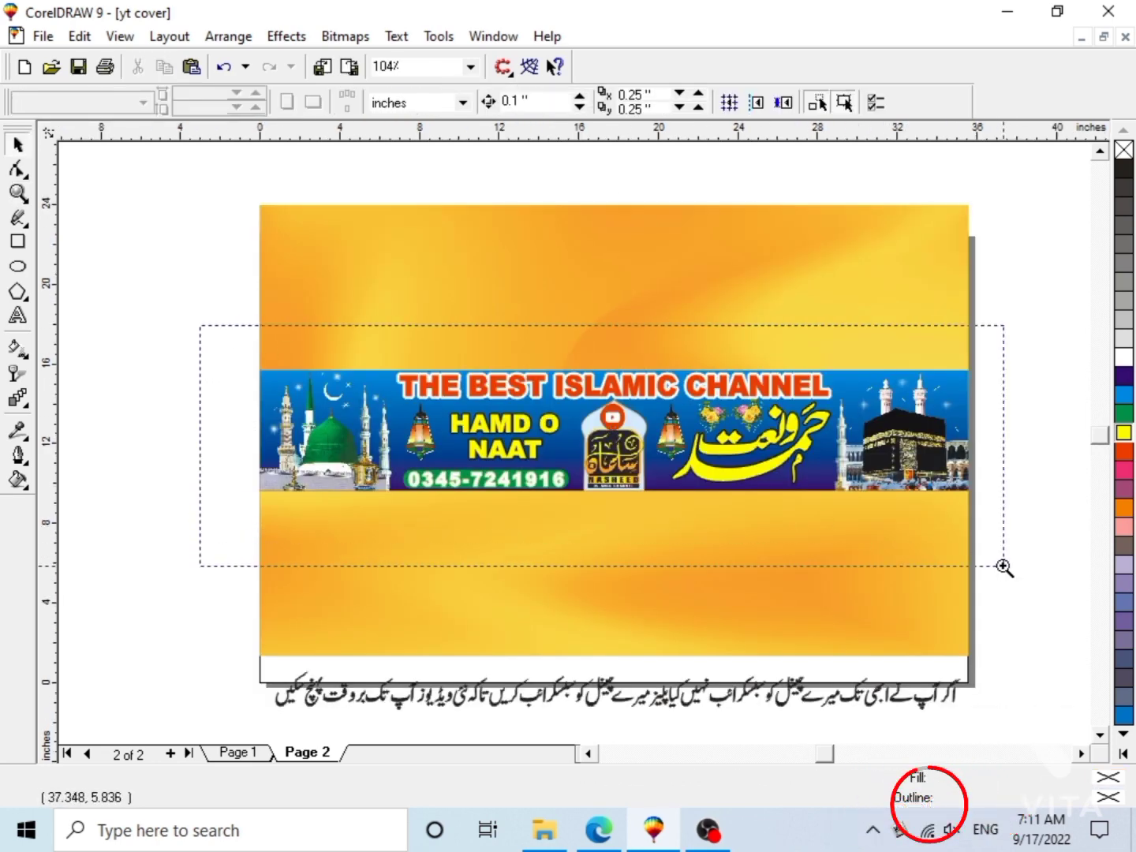
left_click_drag(1004, 566, 1005, 566)
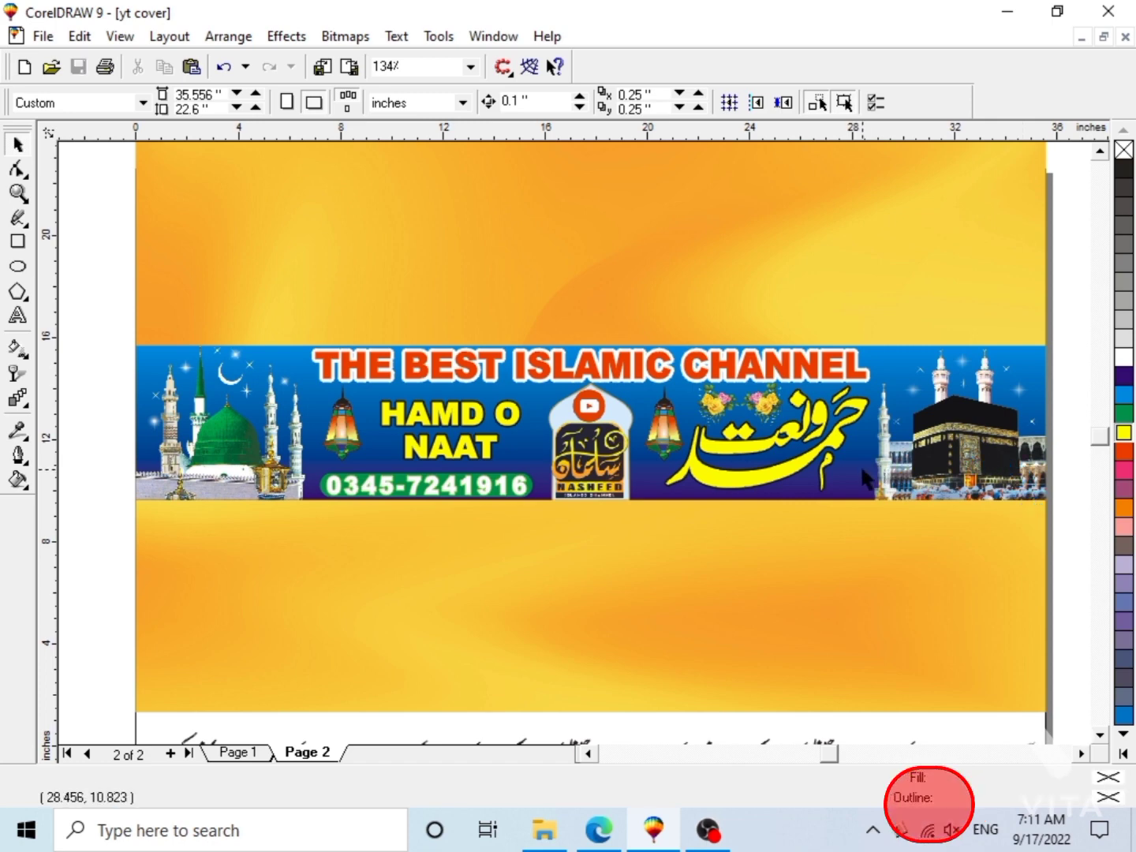
left_click(948, 469)
key("F3")
left_click(998, 337)
key("F3")
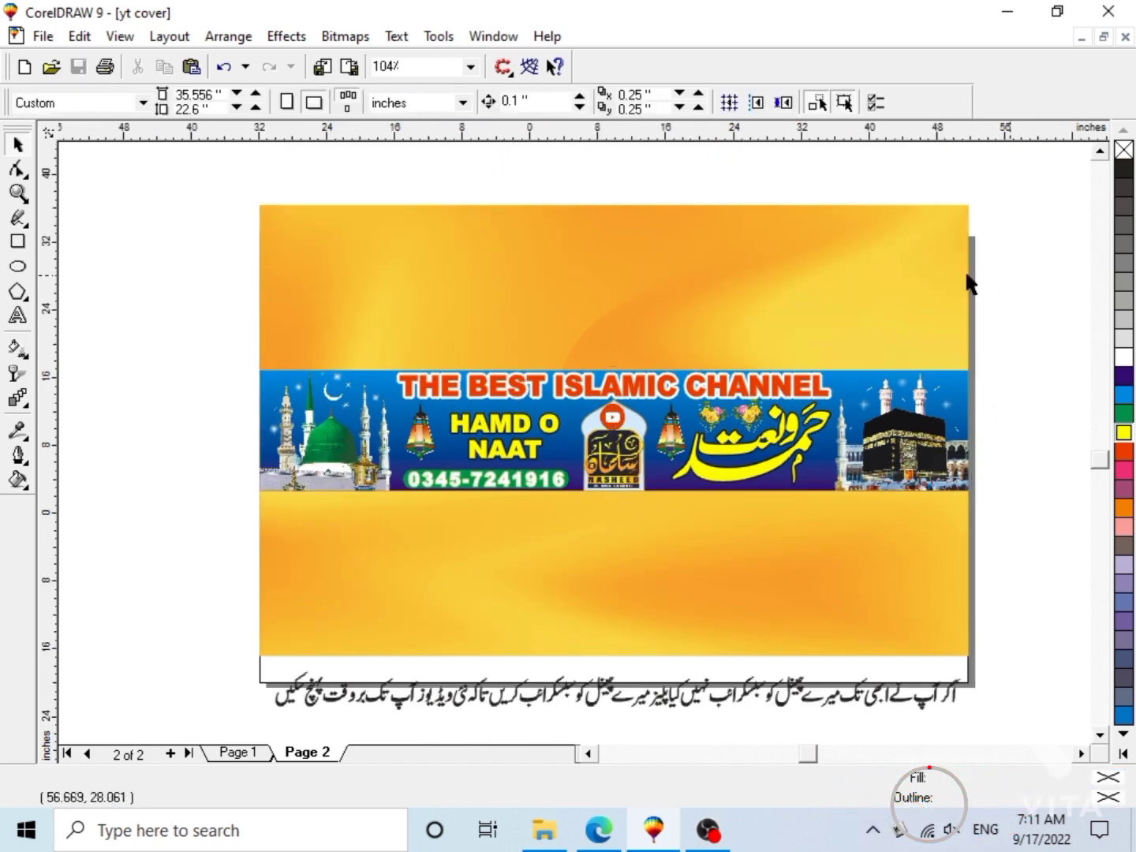
left_click_drag(941, 249, 459, 509)
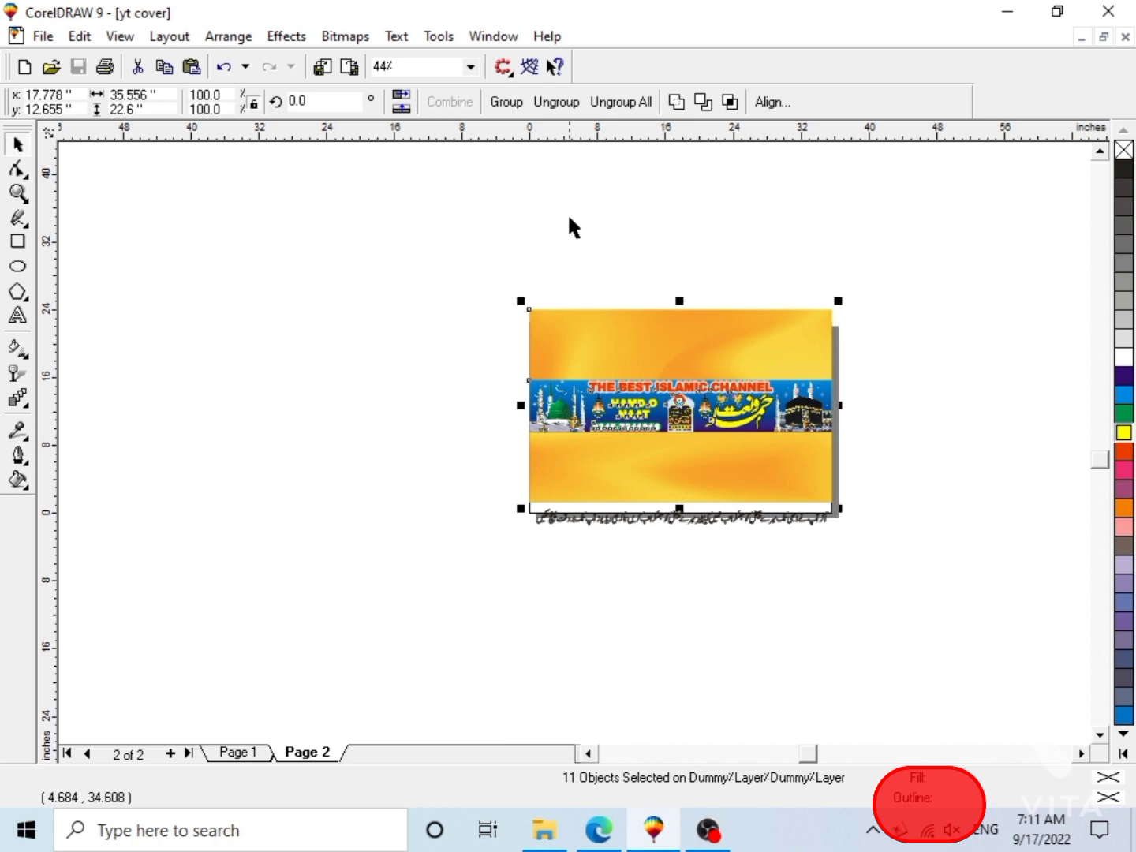
left_click(506, 103)
key("p")
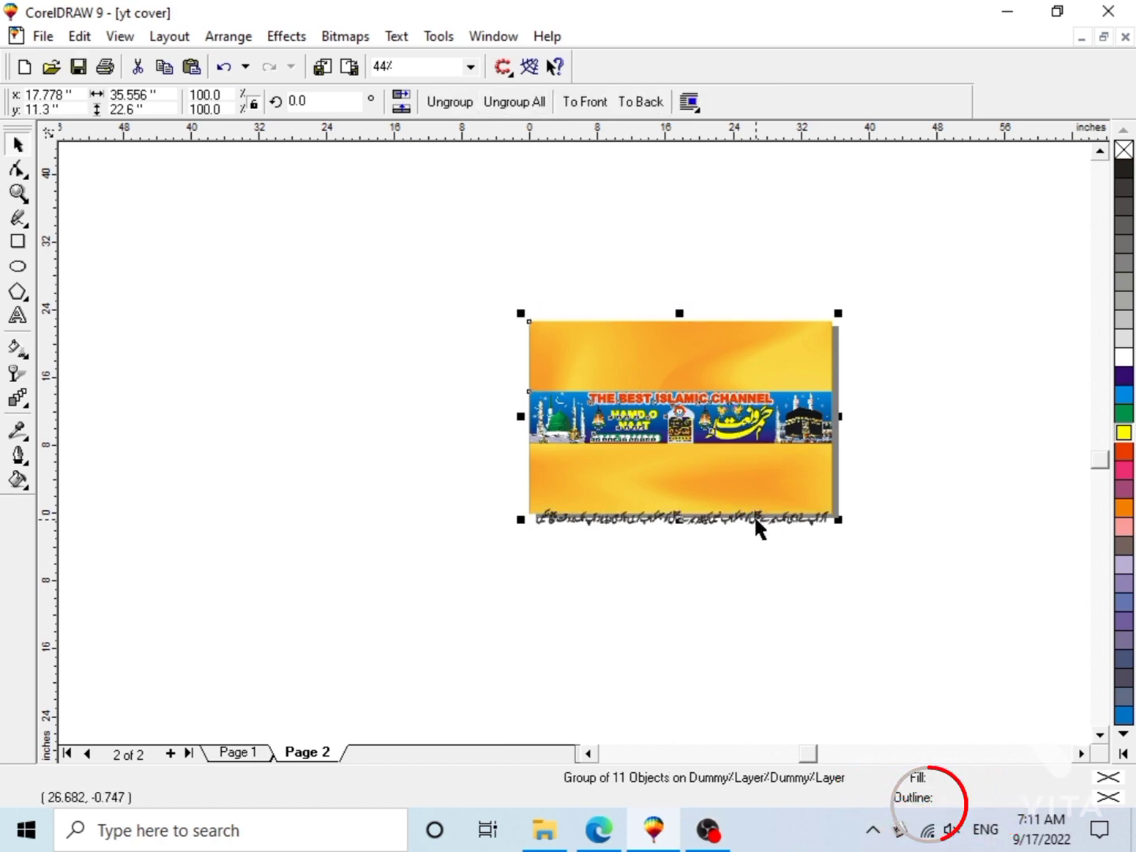
Move the black Urdu subscribe note down so it sits clear of the page's lower edge.
left_click(758, 518)
left_click_drag(760, 514, 762, 529)
left_click(855, 501)
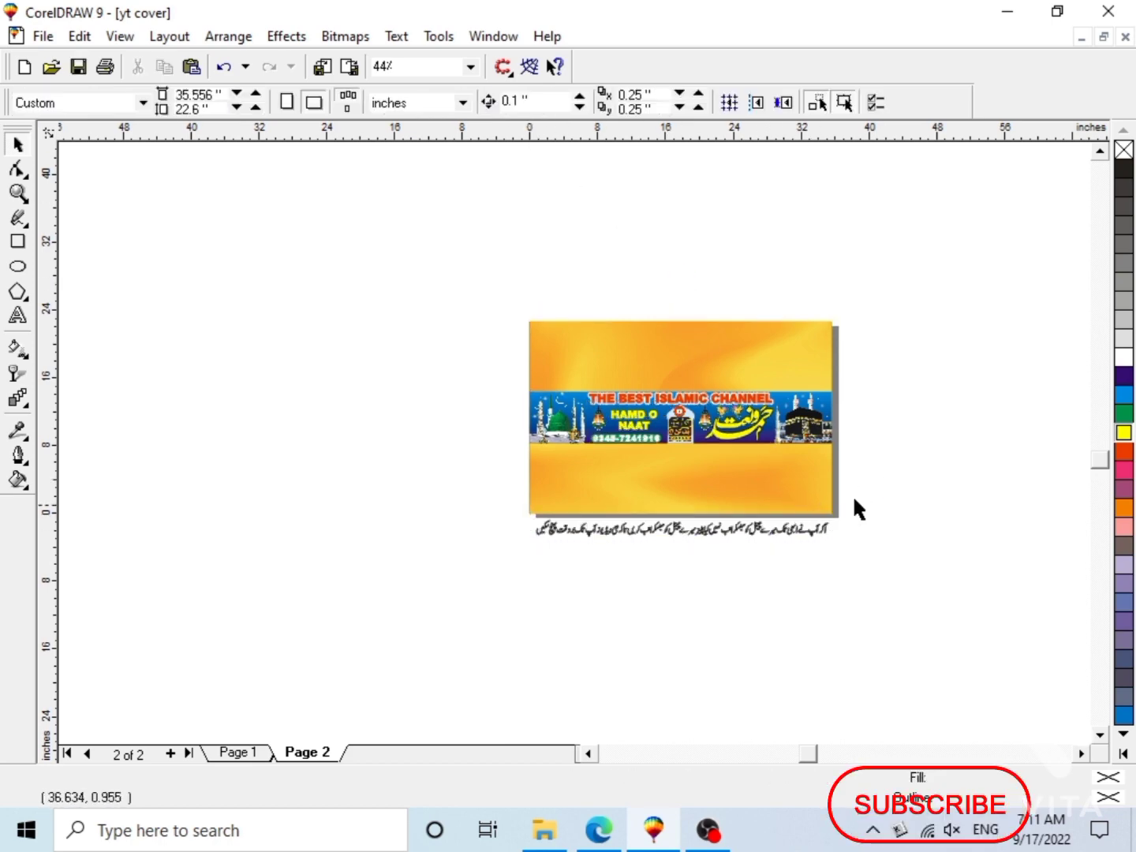
Copy the grouped cover beside the page, add Page 3 and centre the copy on it.
left_click_drag(734, 403, 388, 430)
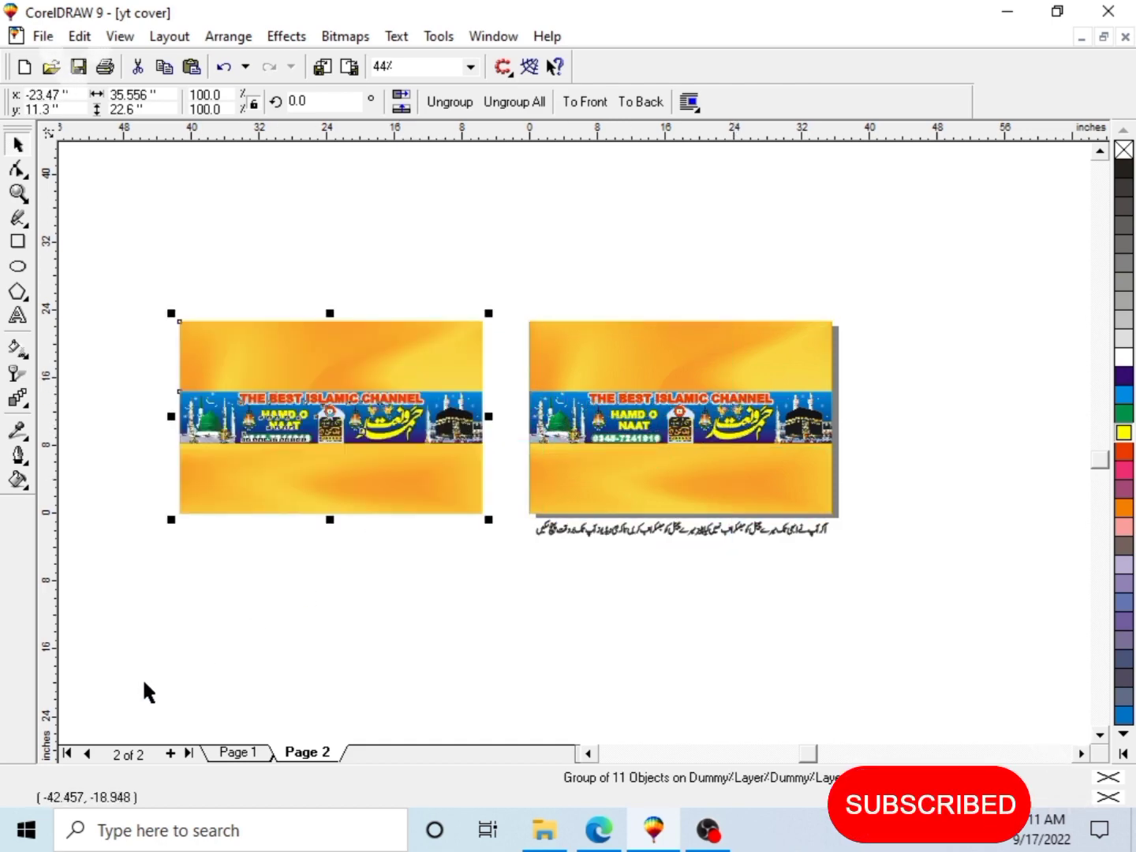
left_click(170, 753)
key("p")
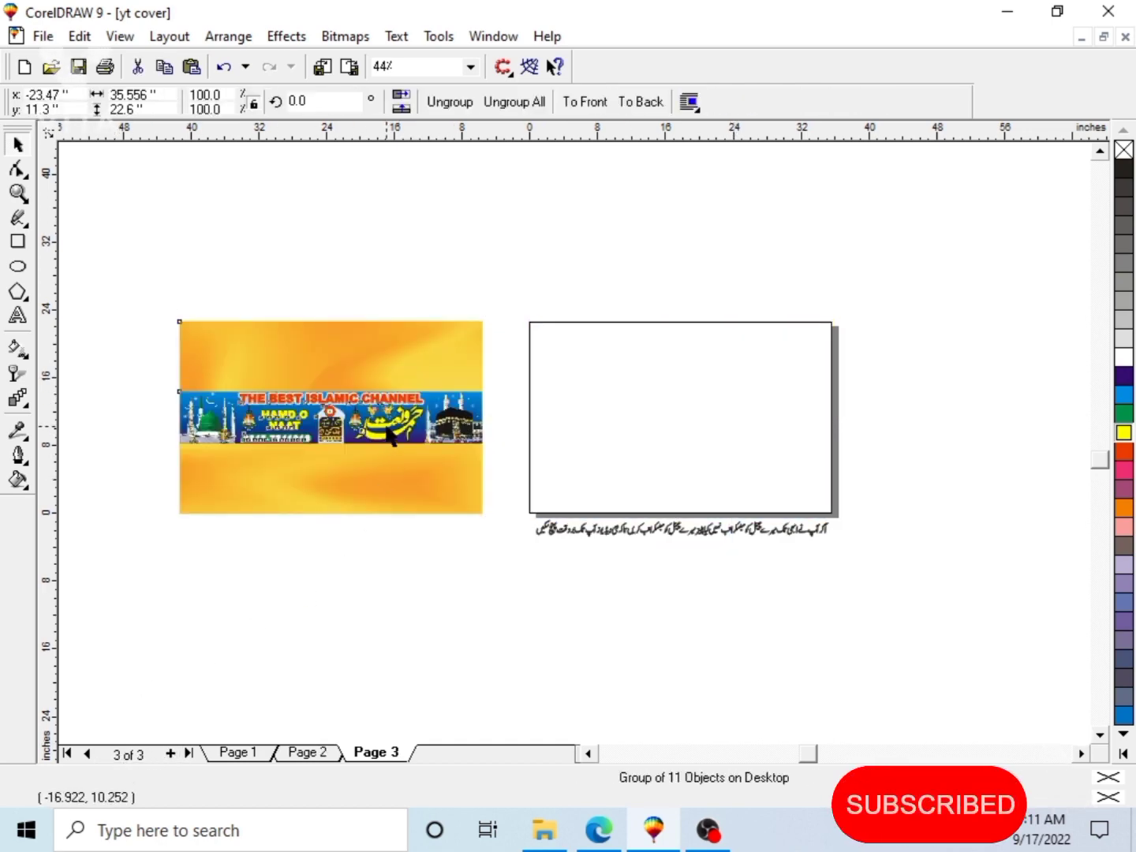
Ungroup the cover copy on Page 3.
left_click(892, 345)
key("F2")
left_click_drag(459, 366, 875, 511)
left_click(756, 406)
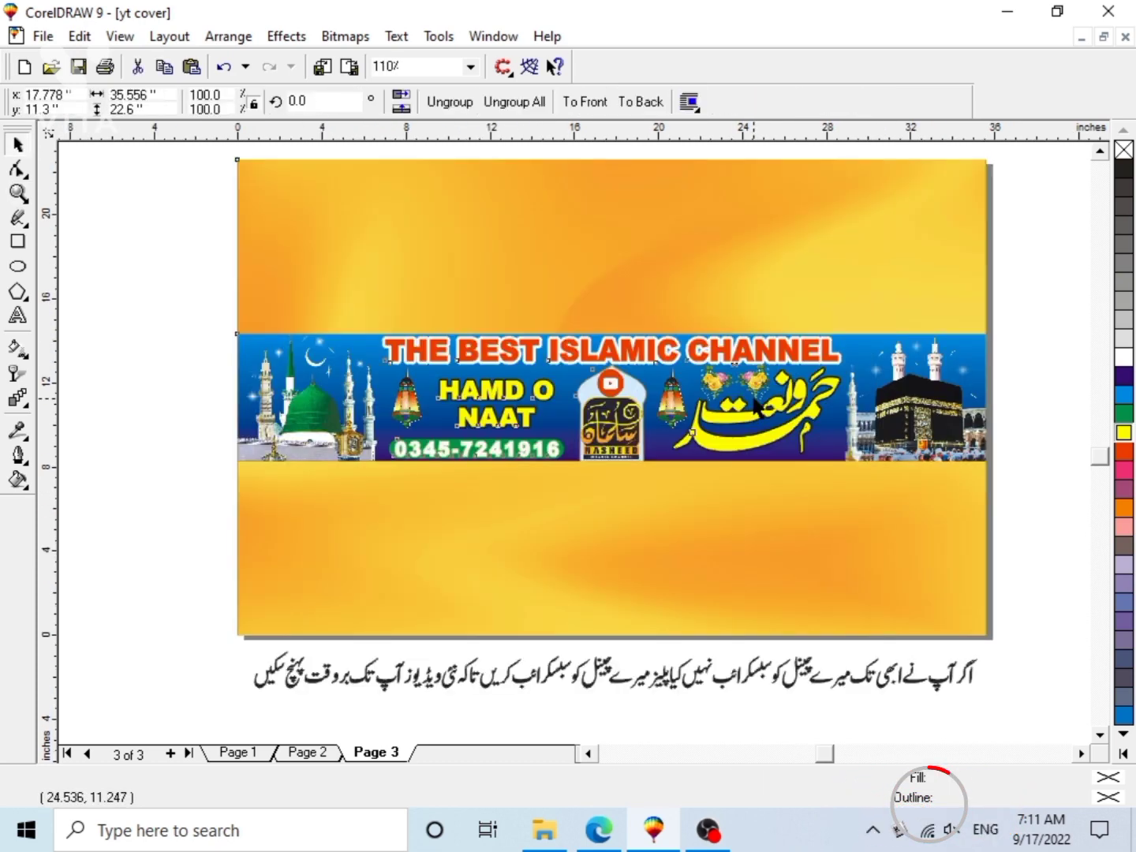
left_click(450, 101)
left_click(1016, 327)
Set the From colour of the blue banner rectangle's linear fountain fill to red.
left_click(969, 337)
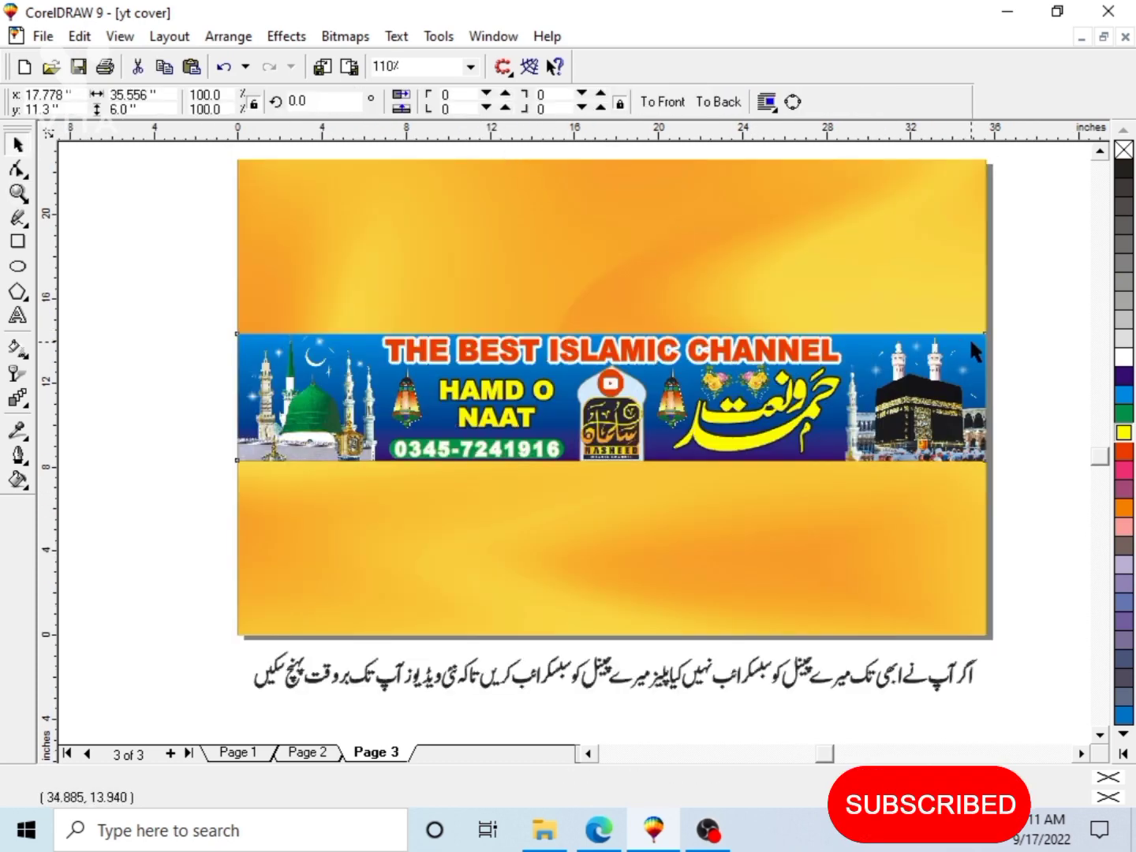
left_click_drag(988, 324, 986, 323)
key("ctrl+z")
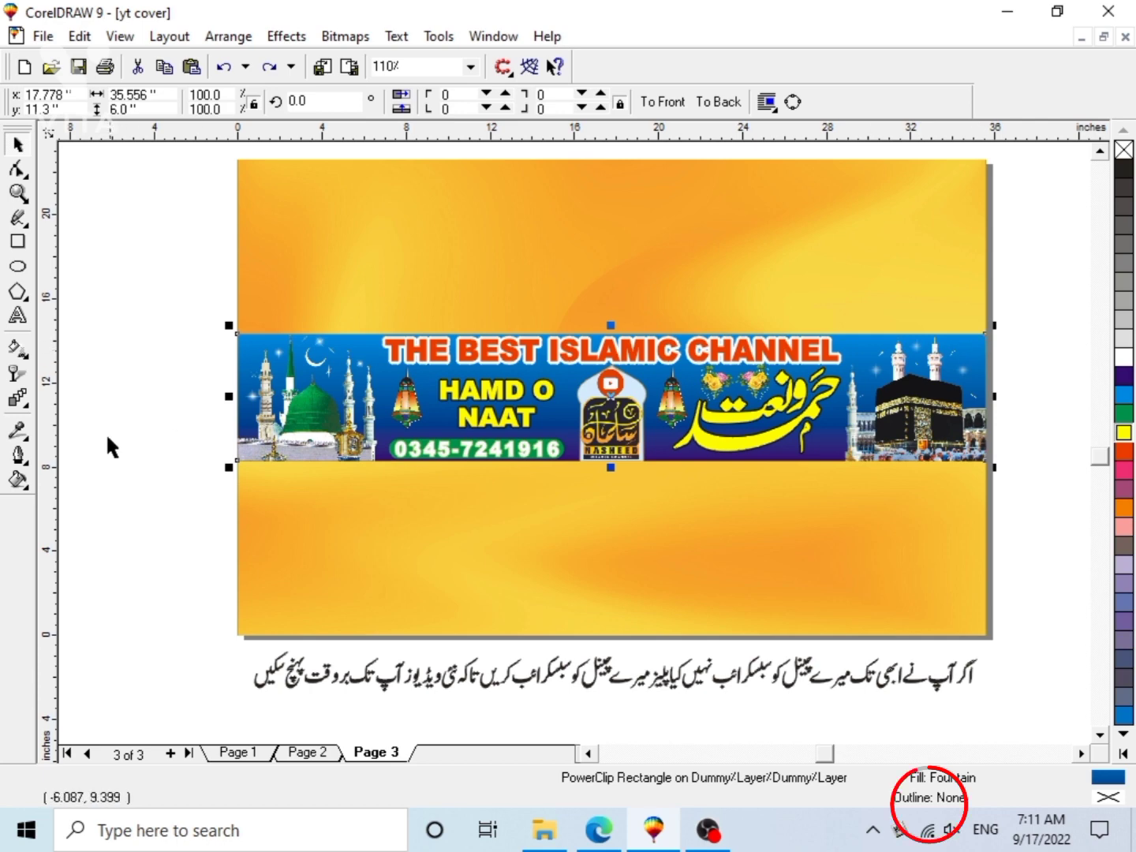
left_click(24, 483)
left_click(88, 494)
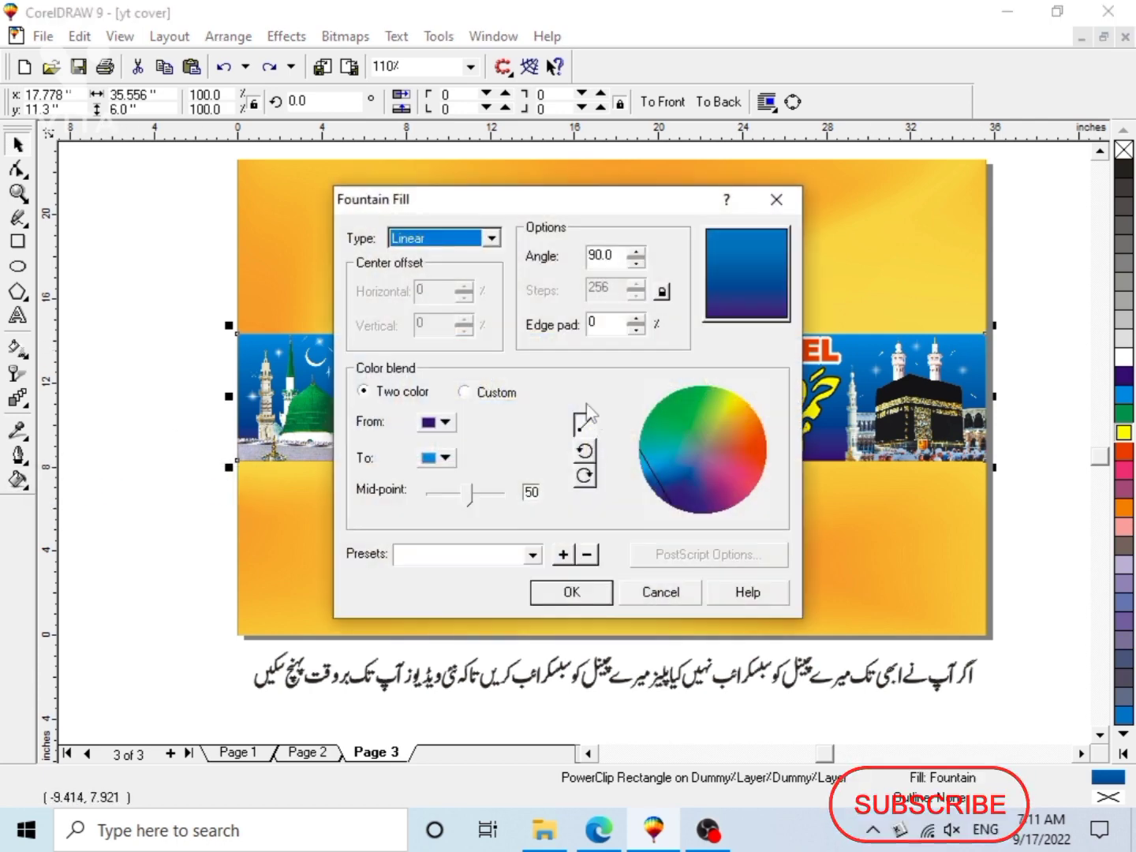
left_click(442, 422)
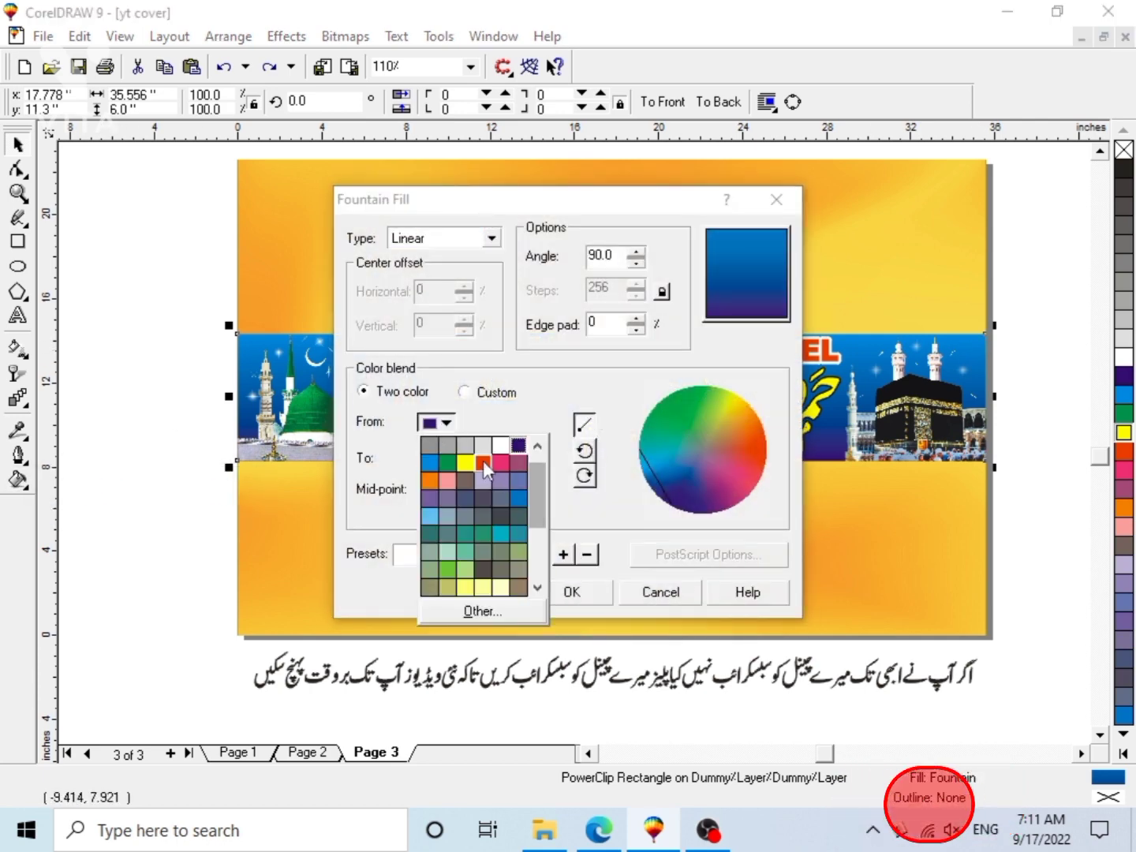
left_click(483, 461)
Set the From colour's cyan component to 50 in the CMYK model to get a darker red.
left_click(444, 427)
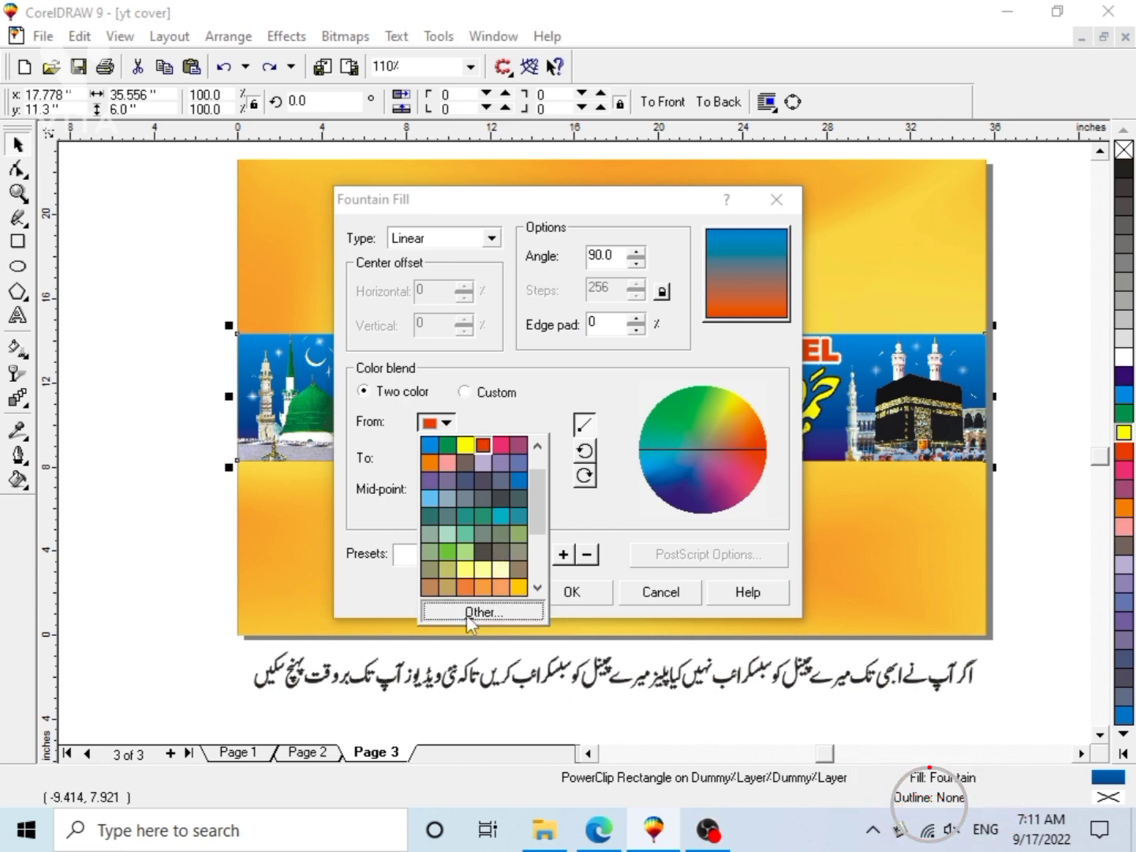
left_click(477, 611)
double_click(659, 387)
type("50")
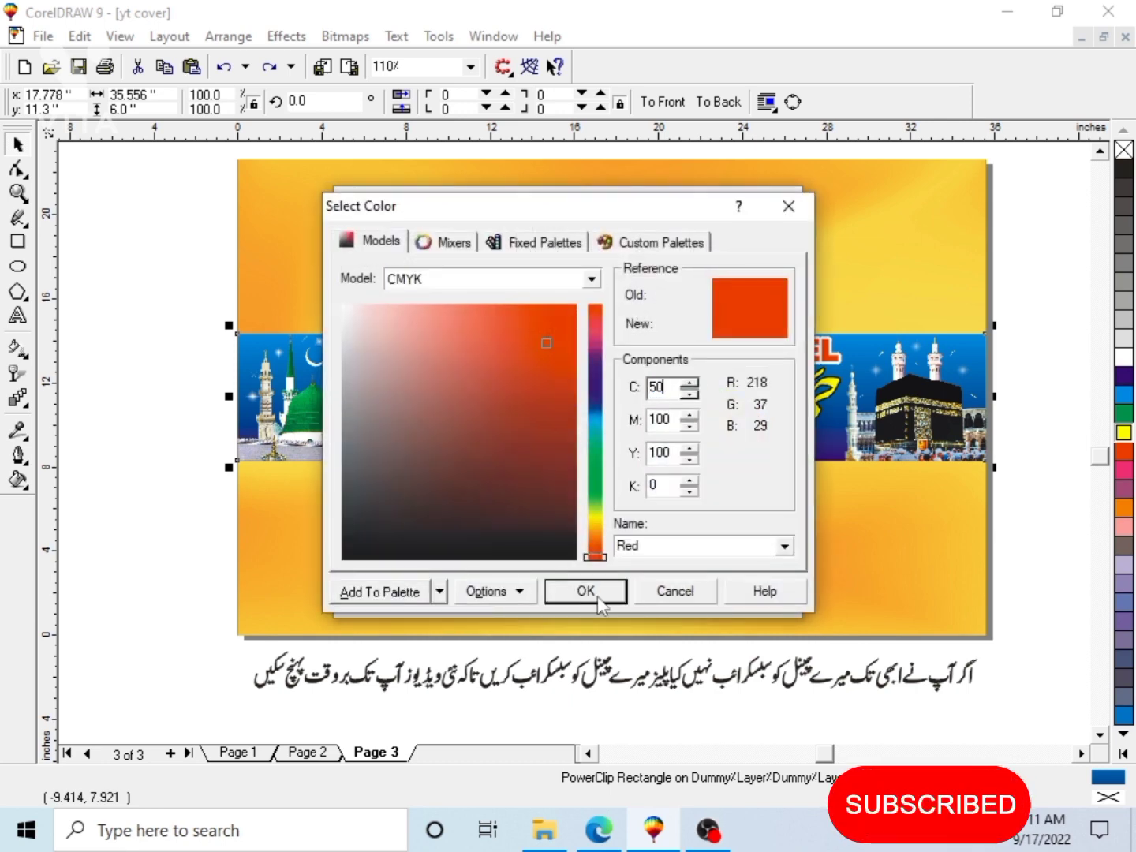
left_click(596, 592)
Set the To colour of the banner's fountain fill to red and apply the fill.
left_click(445, 458)
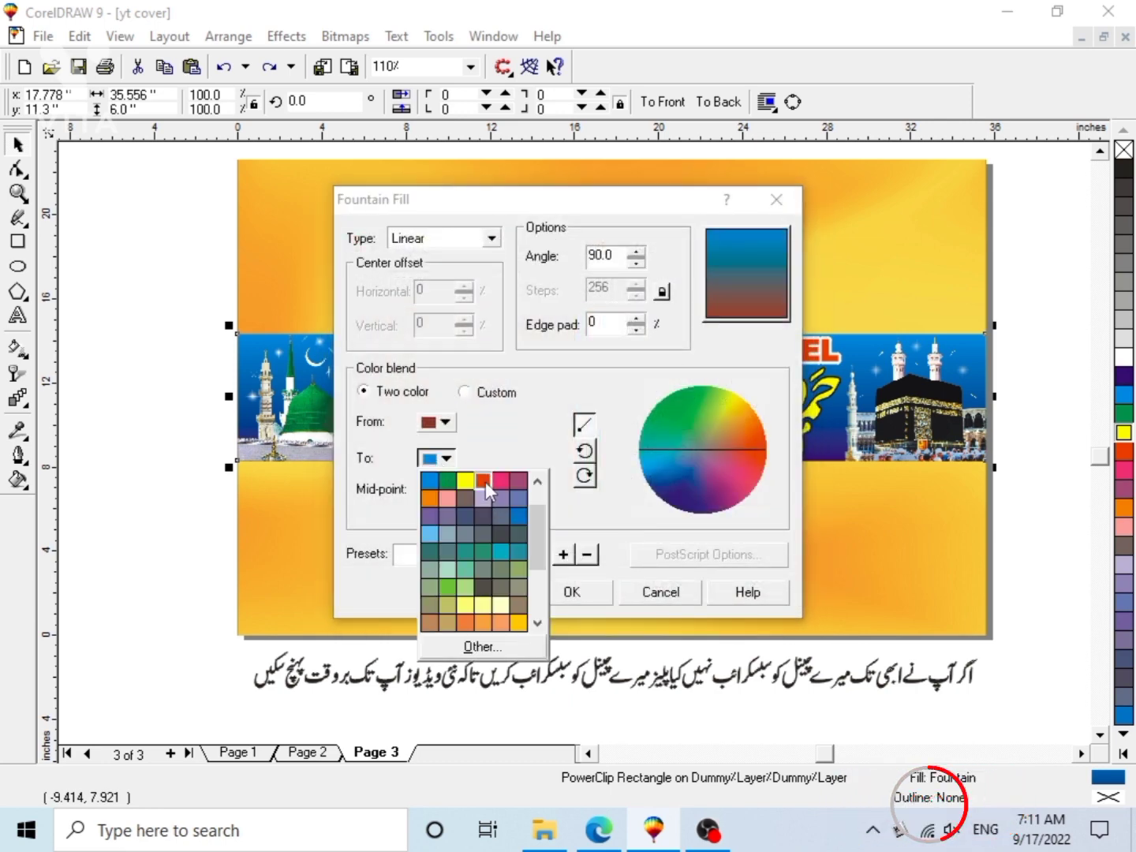
left_click(486, 481)
left_click(601, 590)
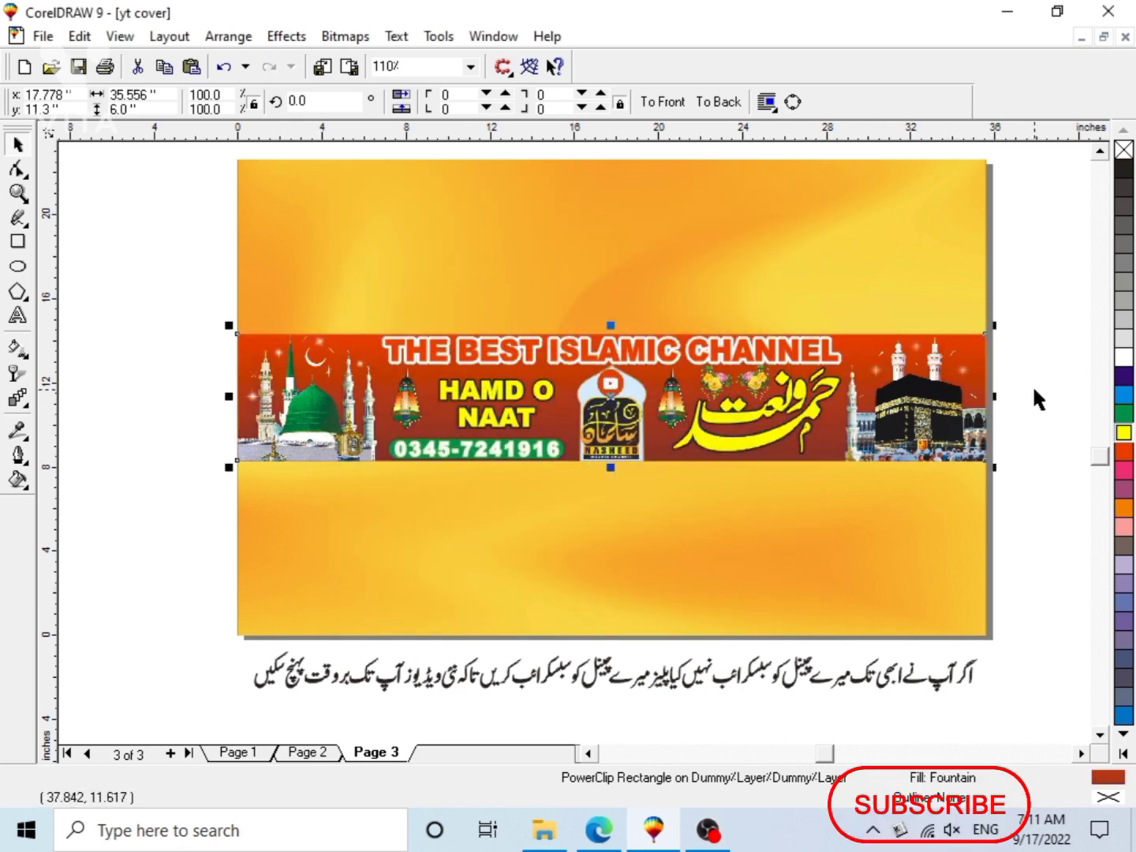
left_click(1034, 389)
Fill the title text "THE BEST ISLAMIC CHANNEL" with blue.
key("F2")
left_click_drag(162, 295, 873, 494)
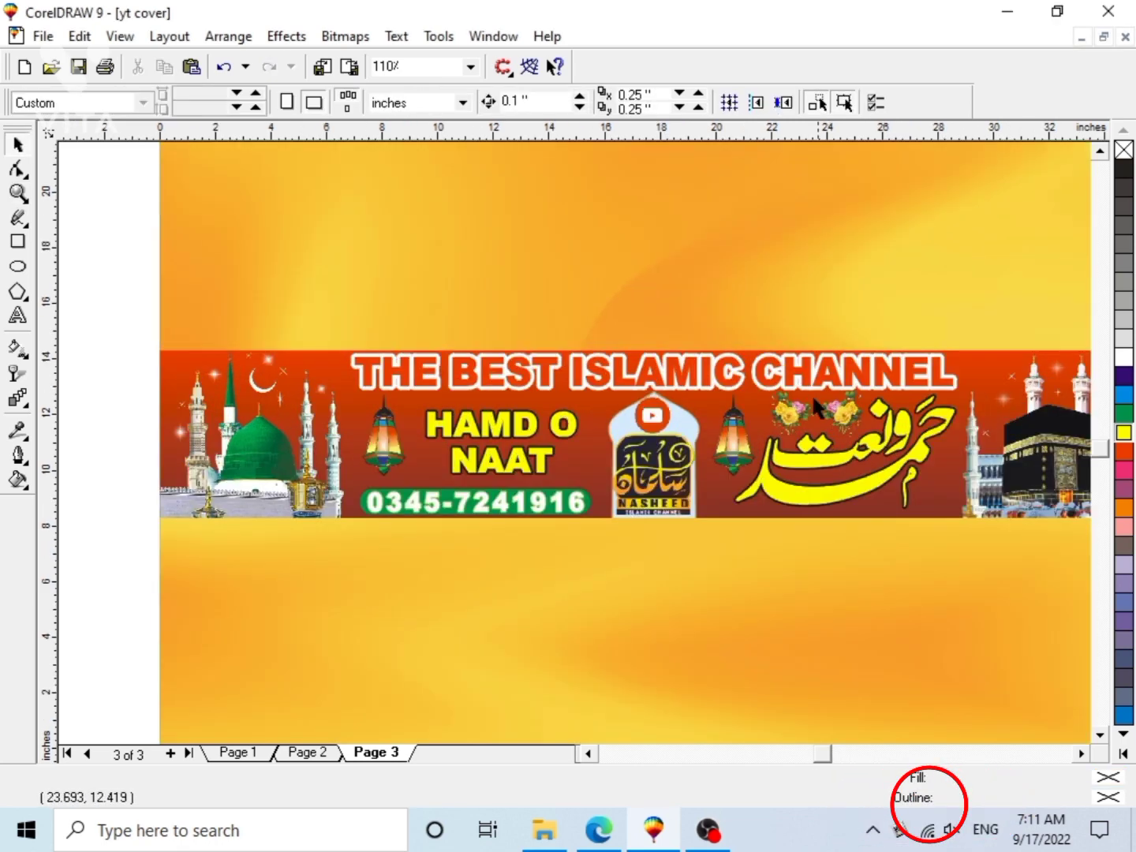
left_click(811, 385)
left_click(1128, 378)
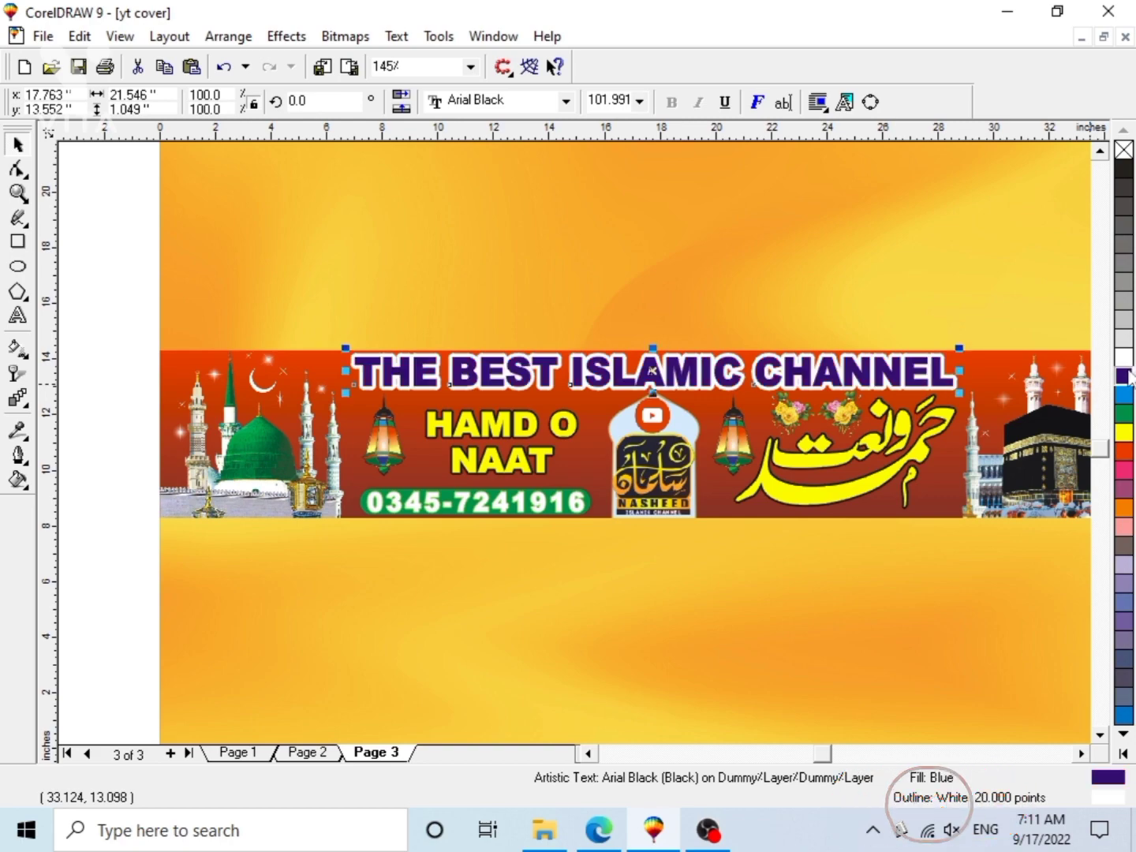
Set the white outline of the "THE BEST ISLAMIC CHANNEL" title to 15 points wide.
key("F2")
left_click_drag(551, 297, 859, 465)
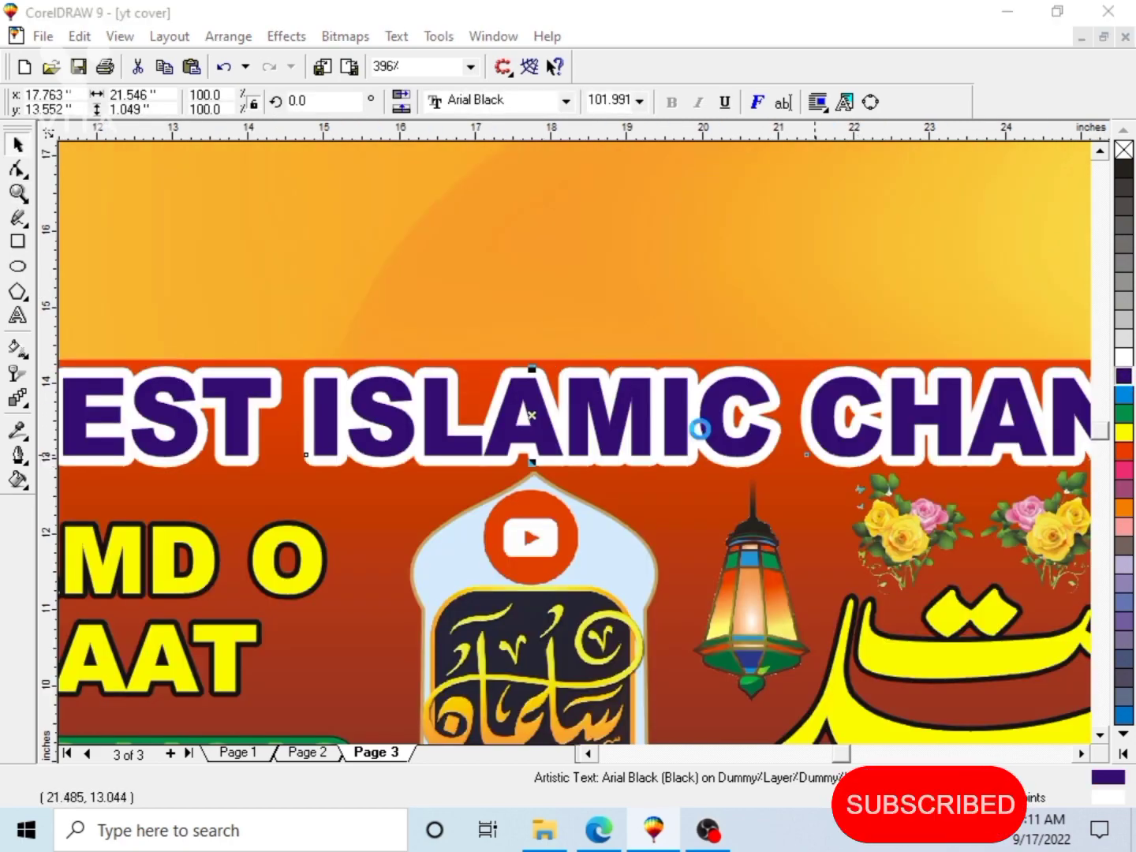
key("F12")
left_click_drag(408, 298, 302, 293)
type("1")
left_click_drag(390, 298, 367, 300)
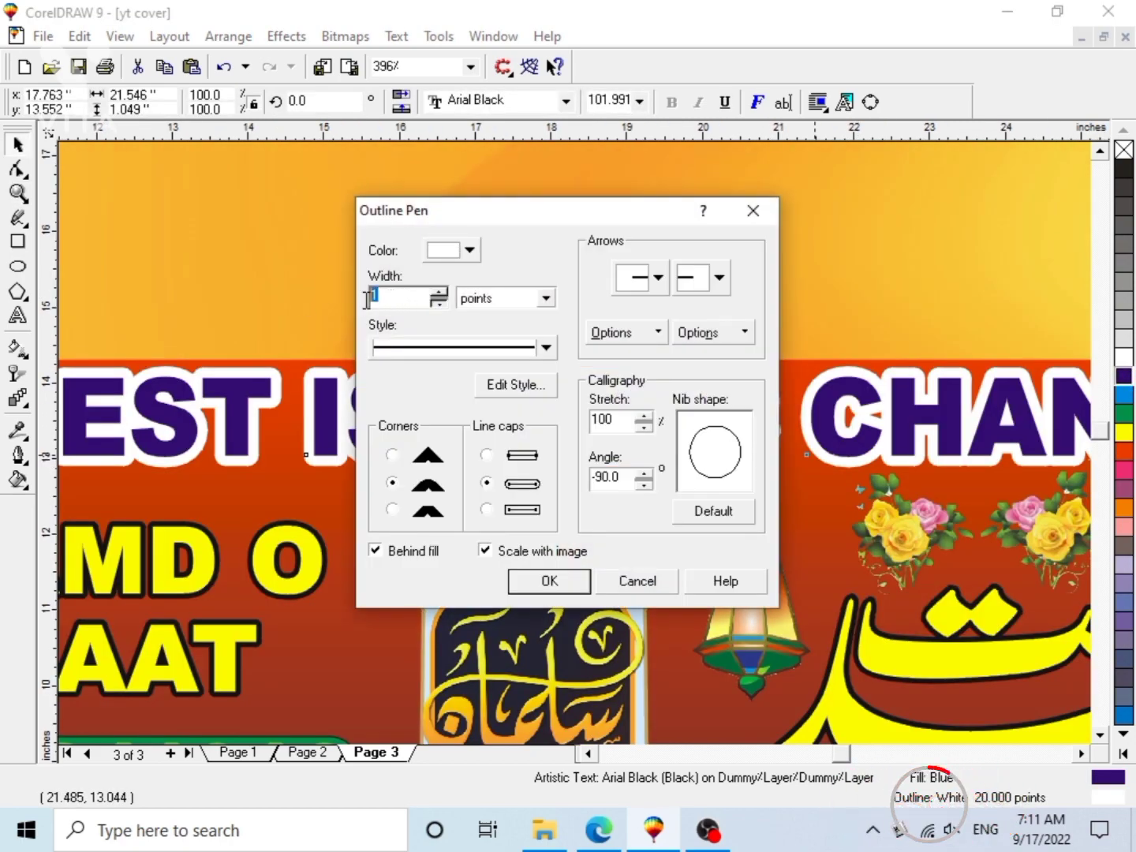
type("5")
key("Return")
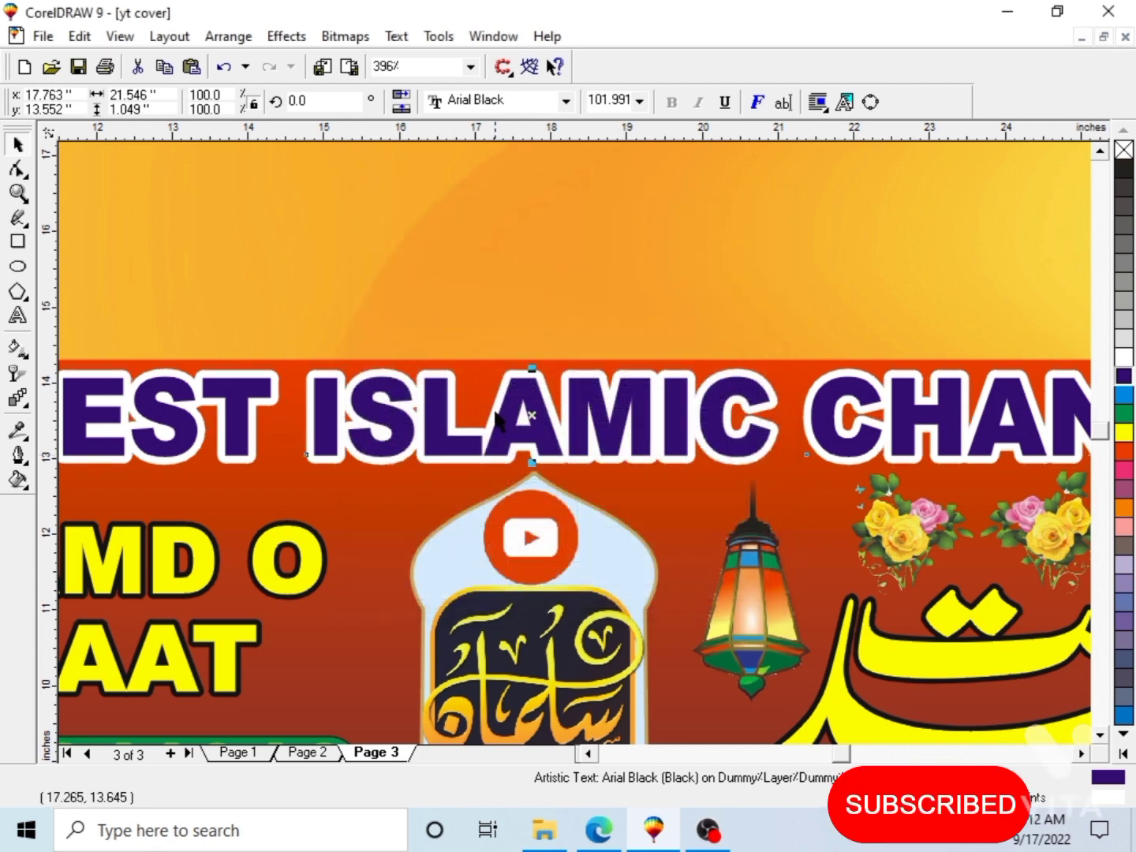
key("F3")
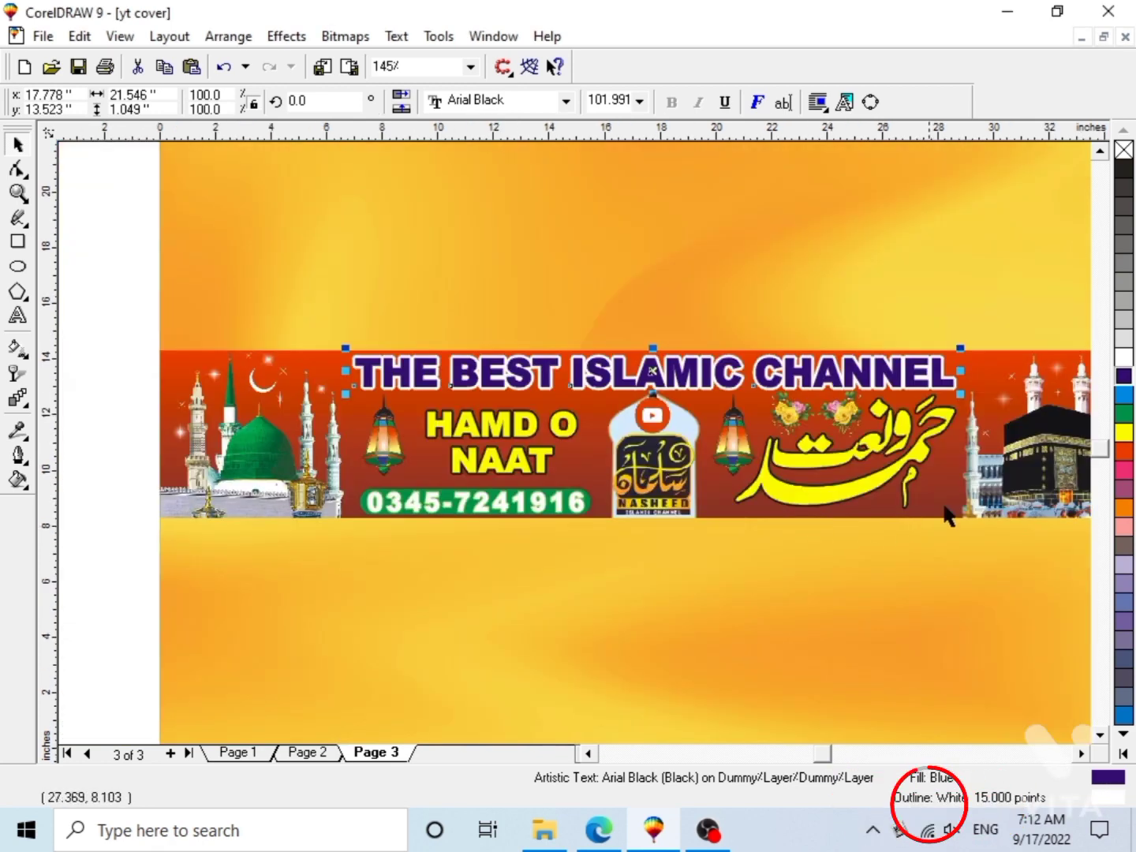
Give the rounded rectangle behind the phone number a 5-point white outline and a light blue fill.
left_click_drag(190, 318, 380, 418)
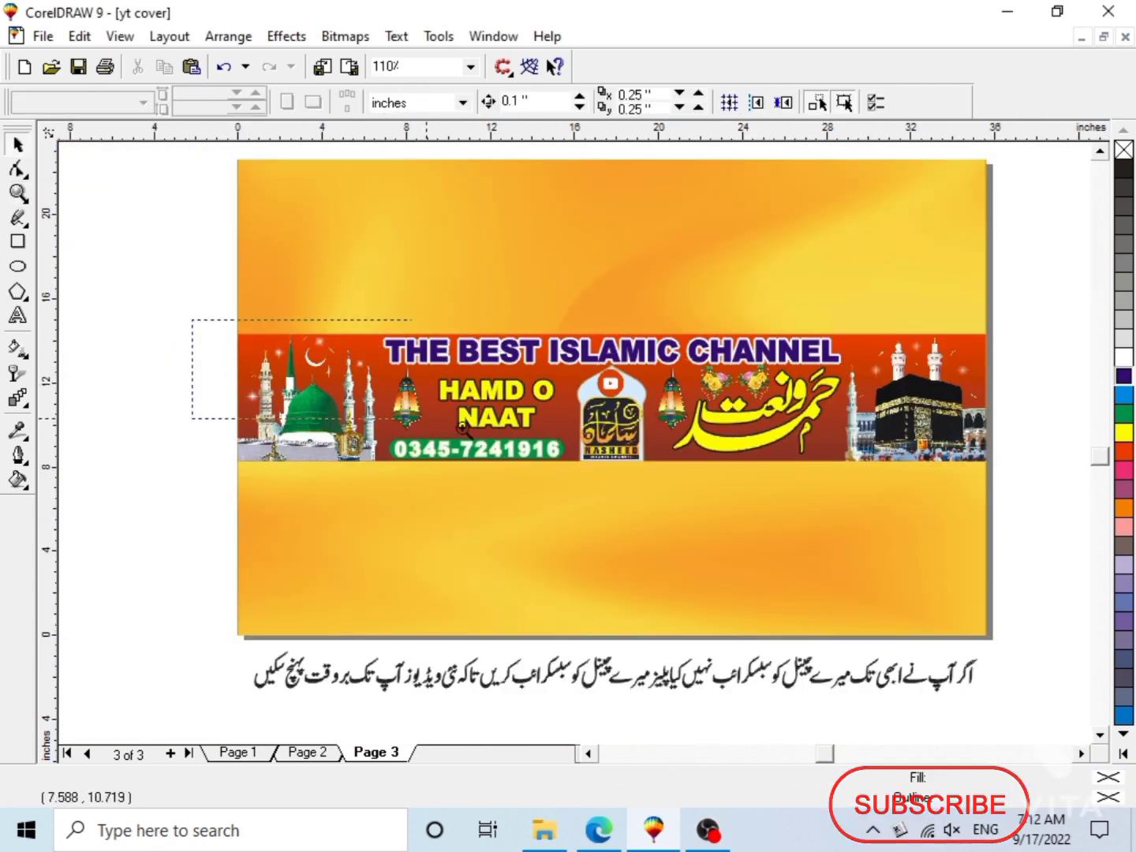
left_click(812, 544)
left_click(876, 539)
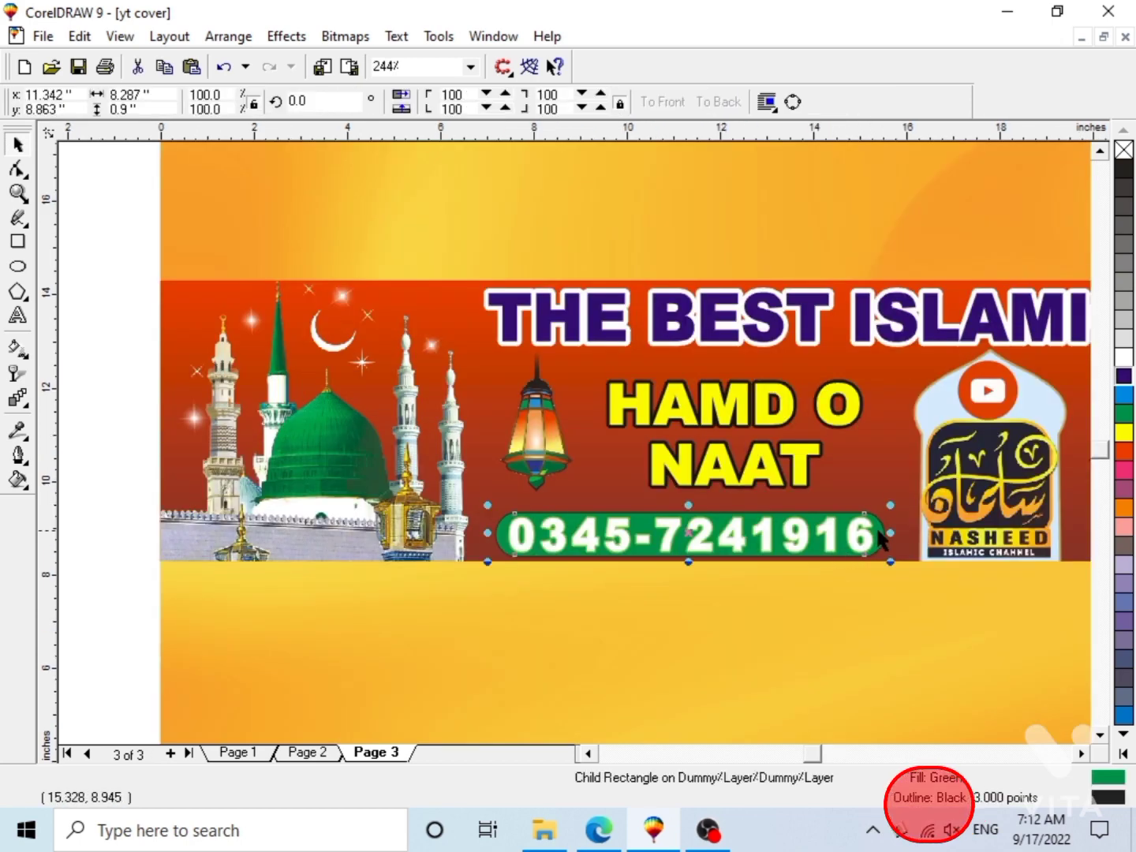
scroll(880, 544, "up", 3)
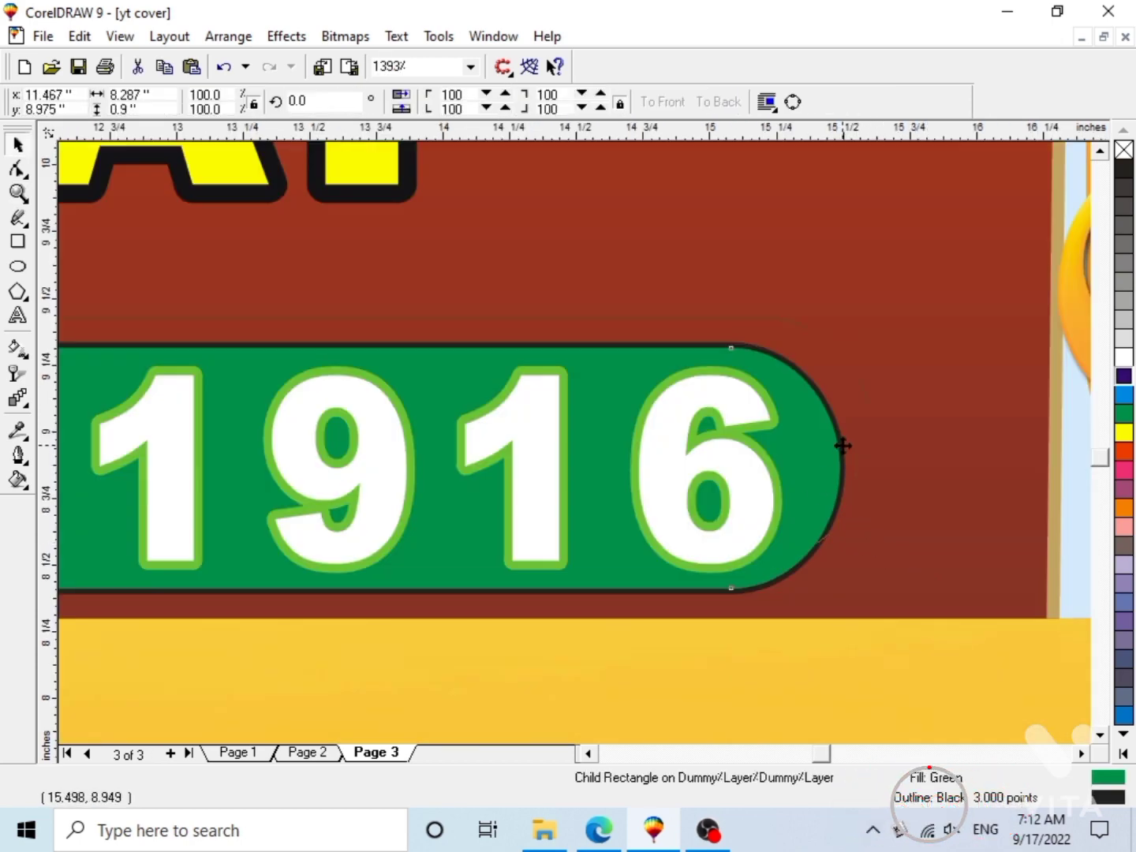
key("F12")
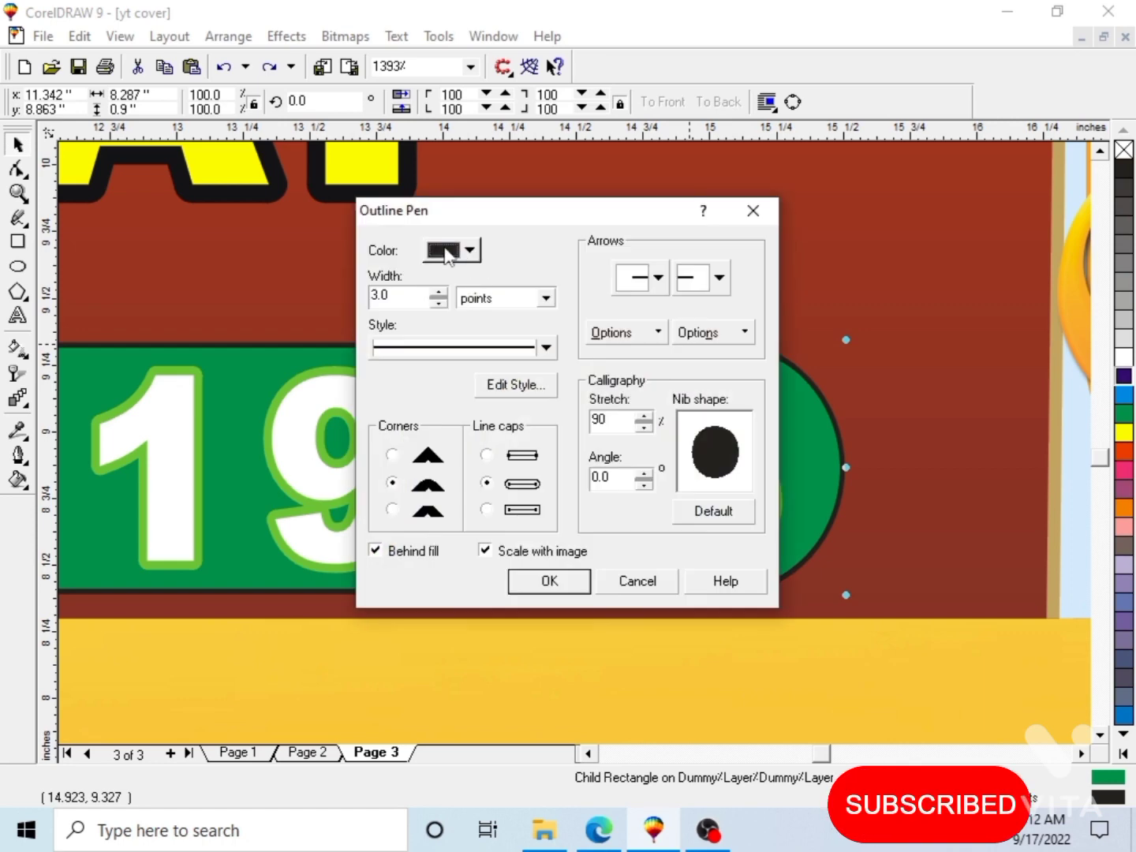
left_click(448, 251)
left_click(490, 289)
type("5")
key("Return")
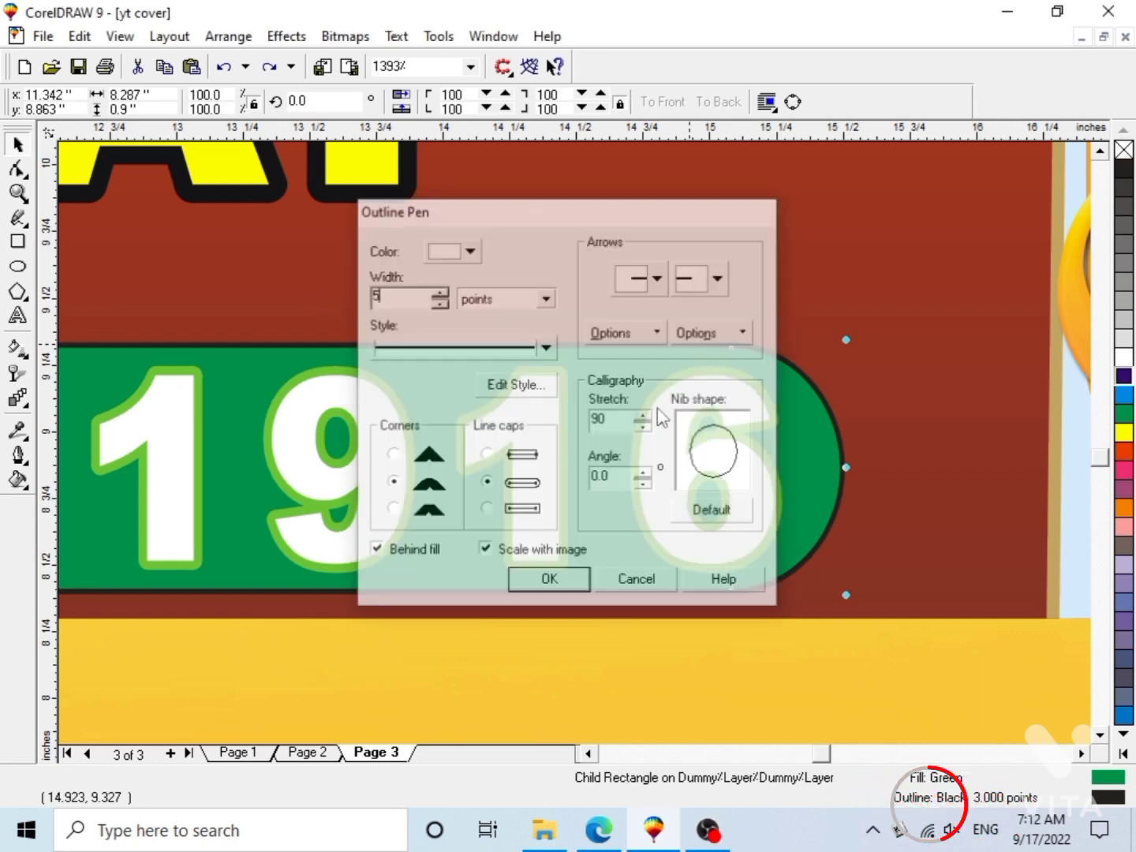
left_click(1124, 394)
Remove the chartreuse outline from the white phone number text.
left_click(724, 461, "ctrl")
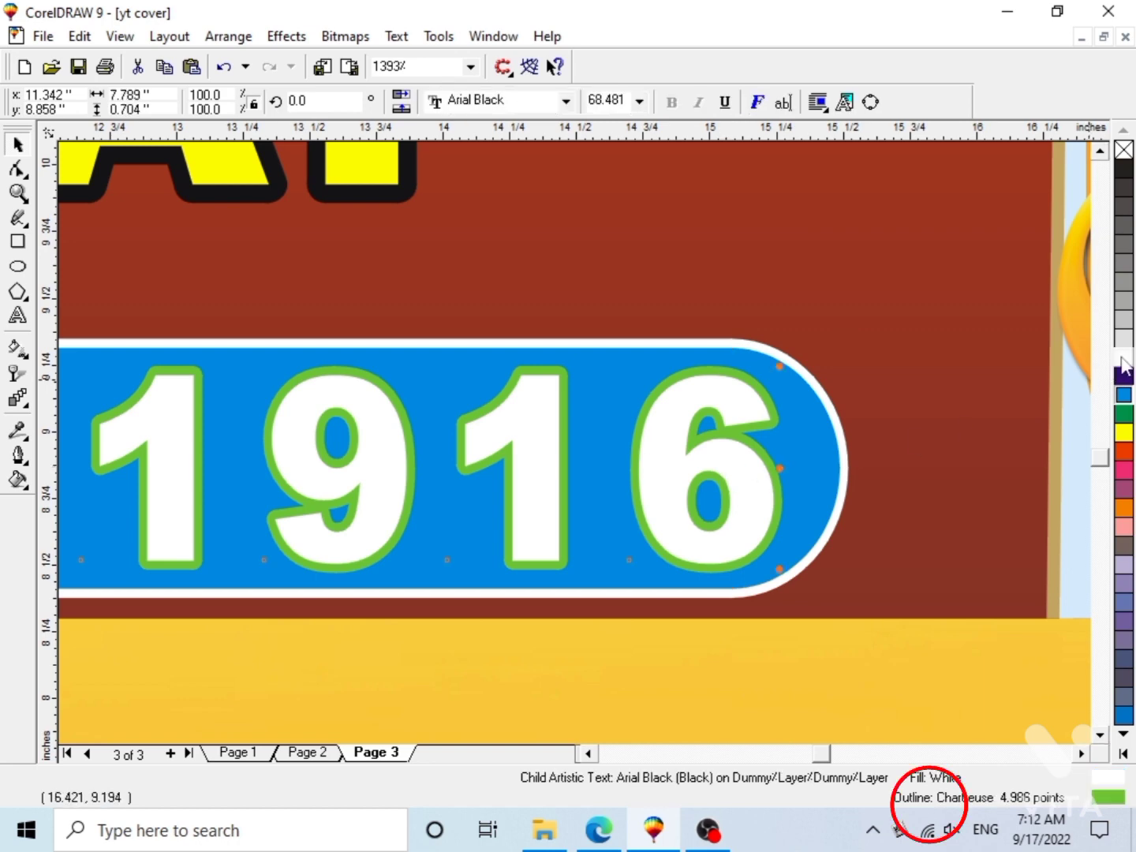
key("F3")
left_click(17, 455)
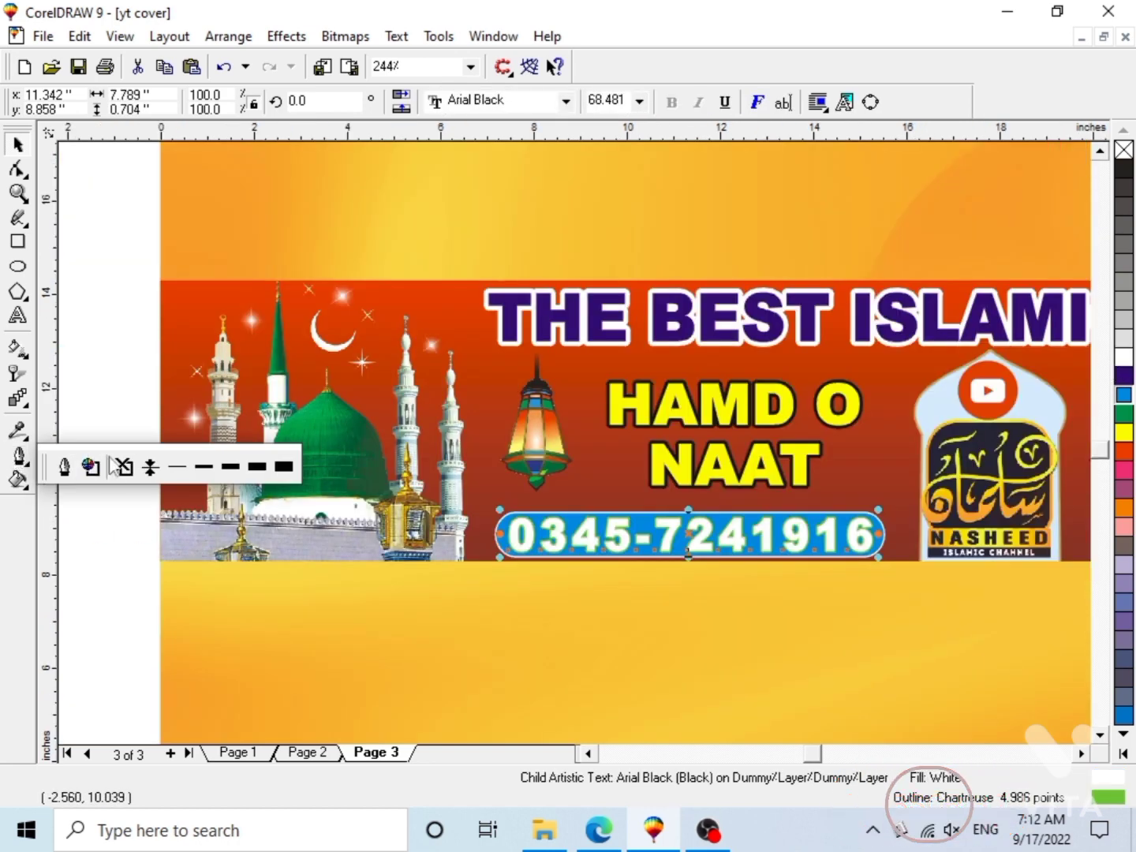
left_click(121, 467)
key("F4")
left_click(1070, 392)
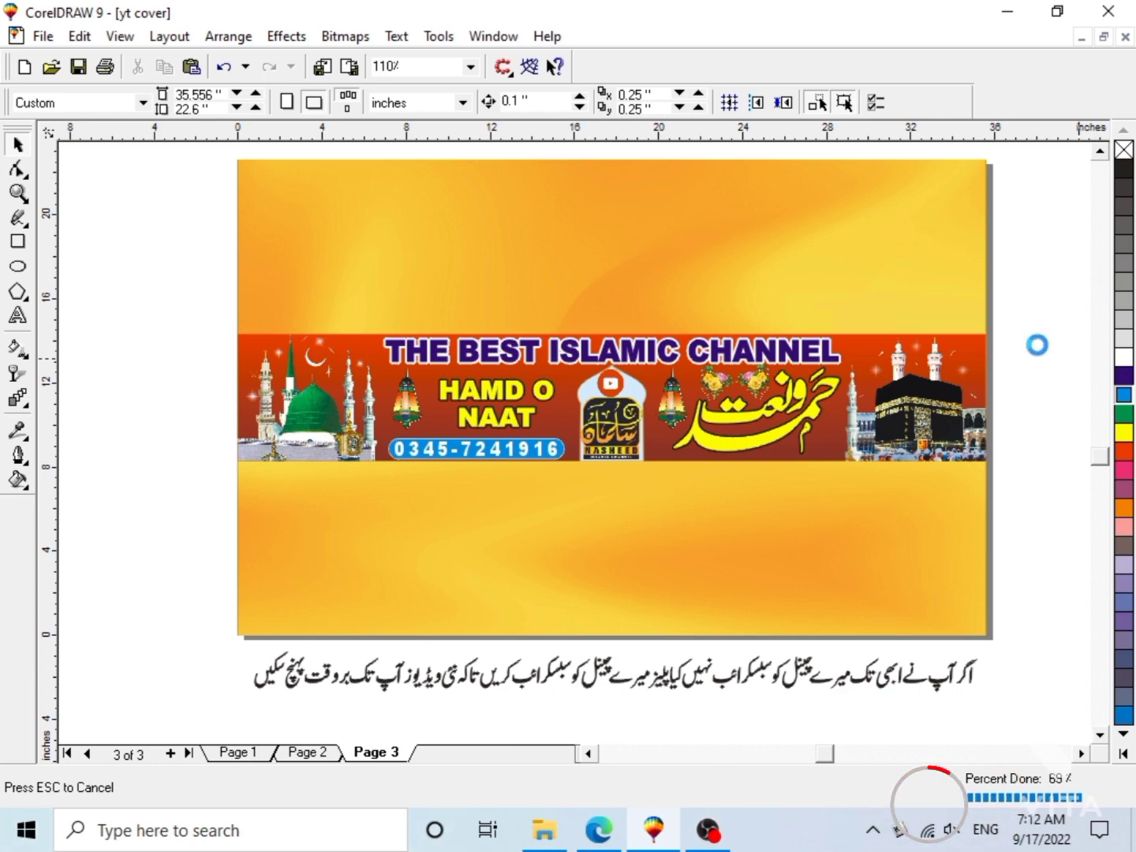
Extract the yellow wave image from the background rectangle's PowerClip and delete it.
key("F2")
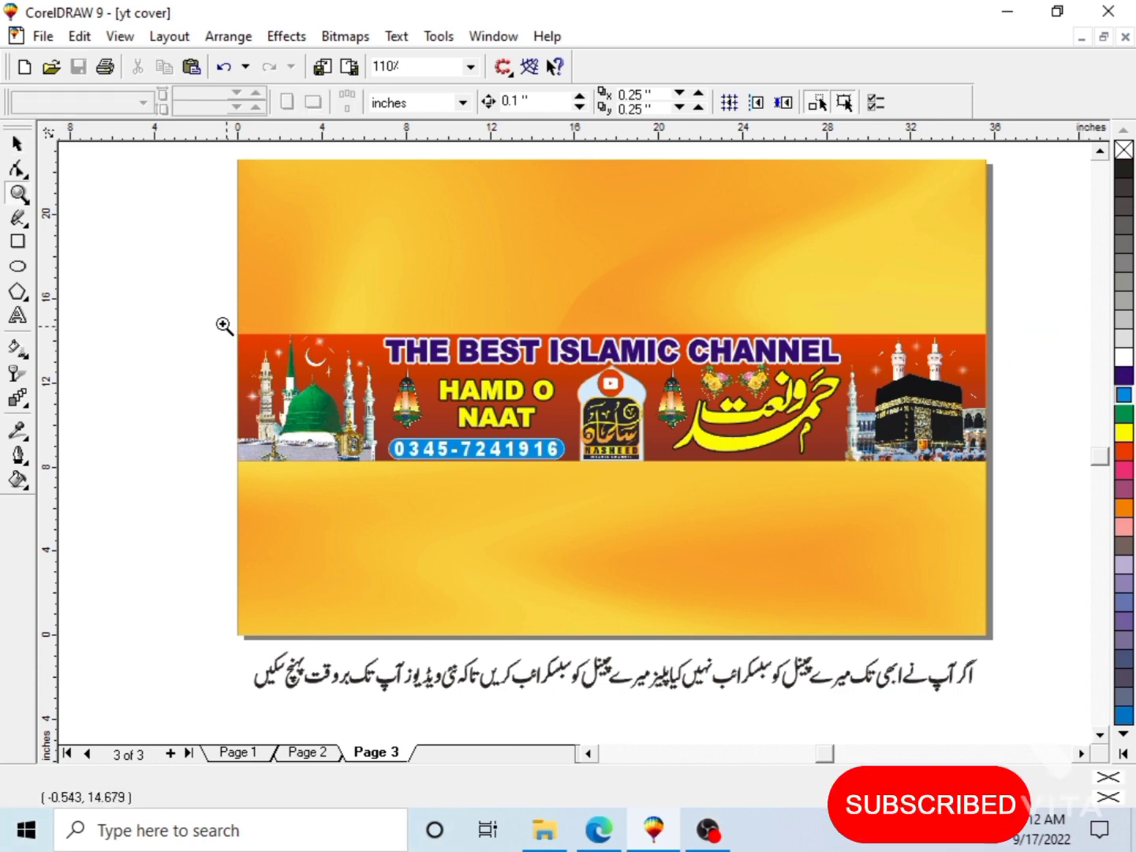
left_click_drag(214, 319, 1066, 529)
left_click(915, 237)
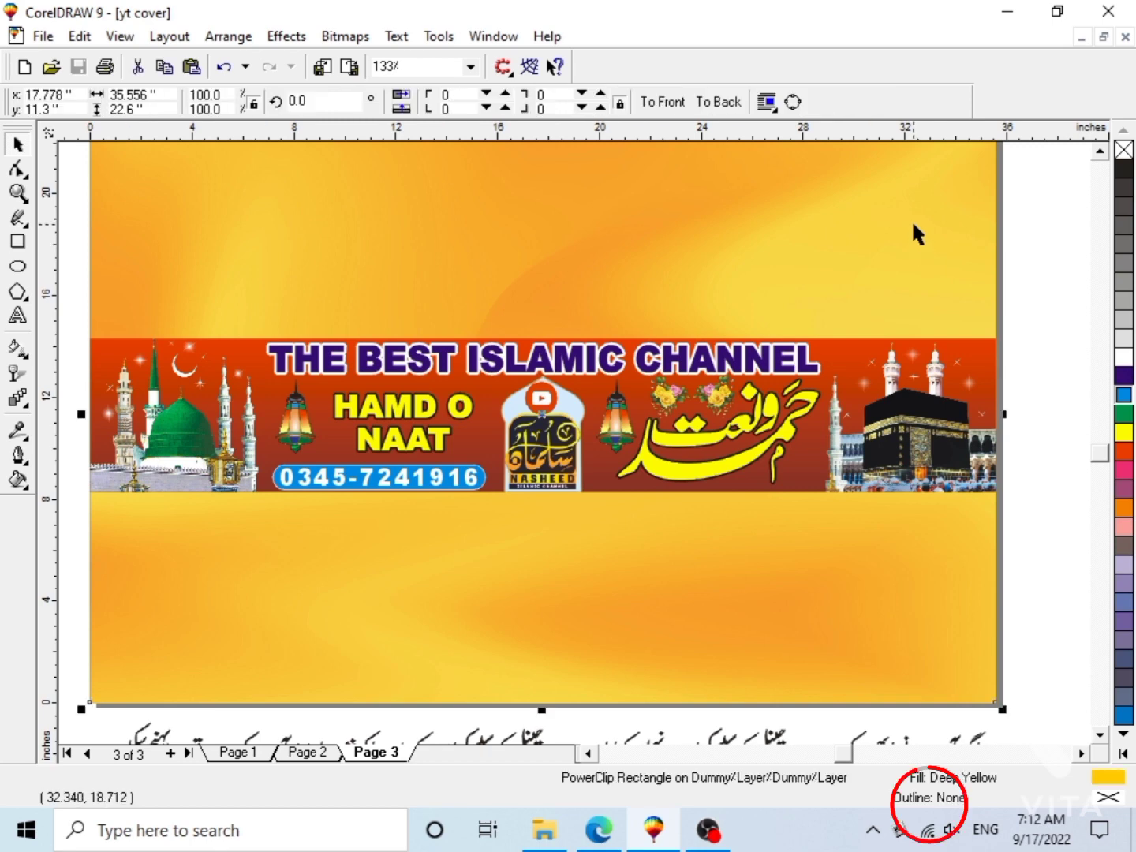
right_click(912, 227)
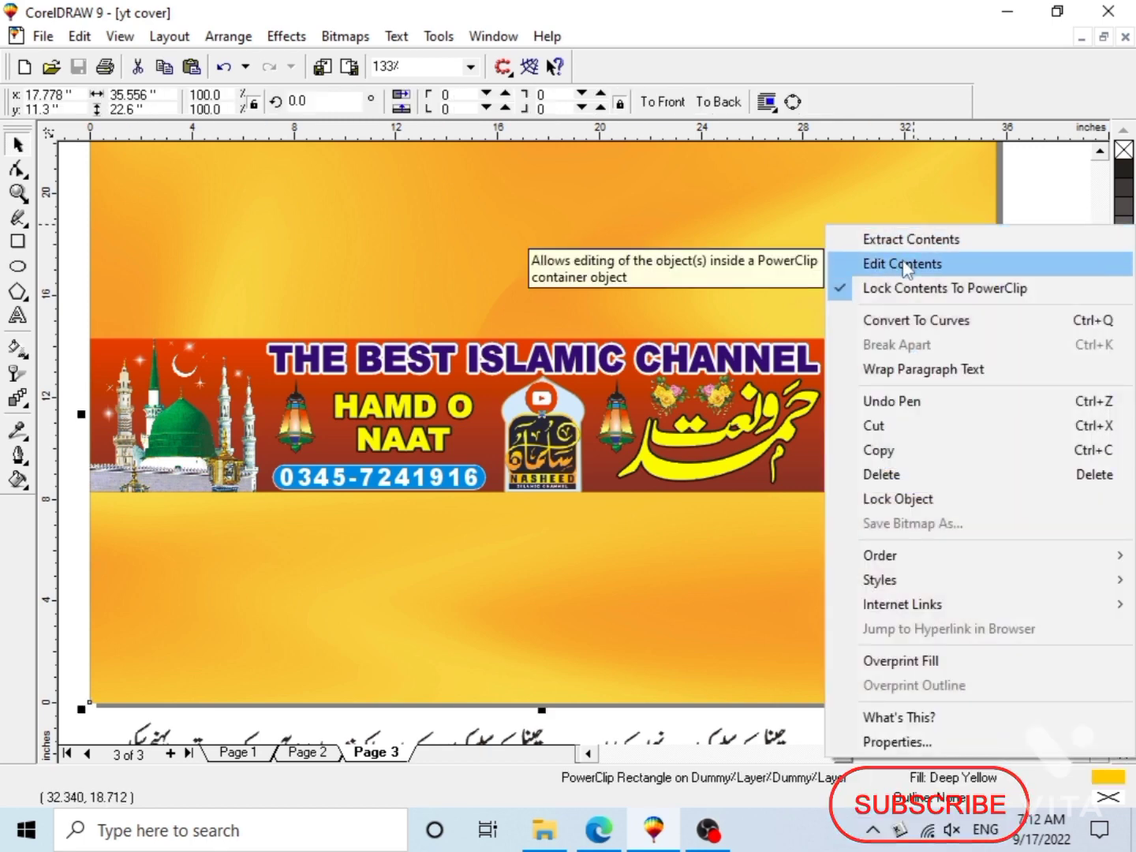
left_click(906, 236)
key("Delete")
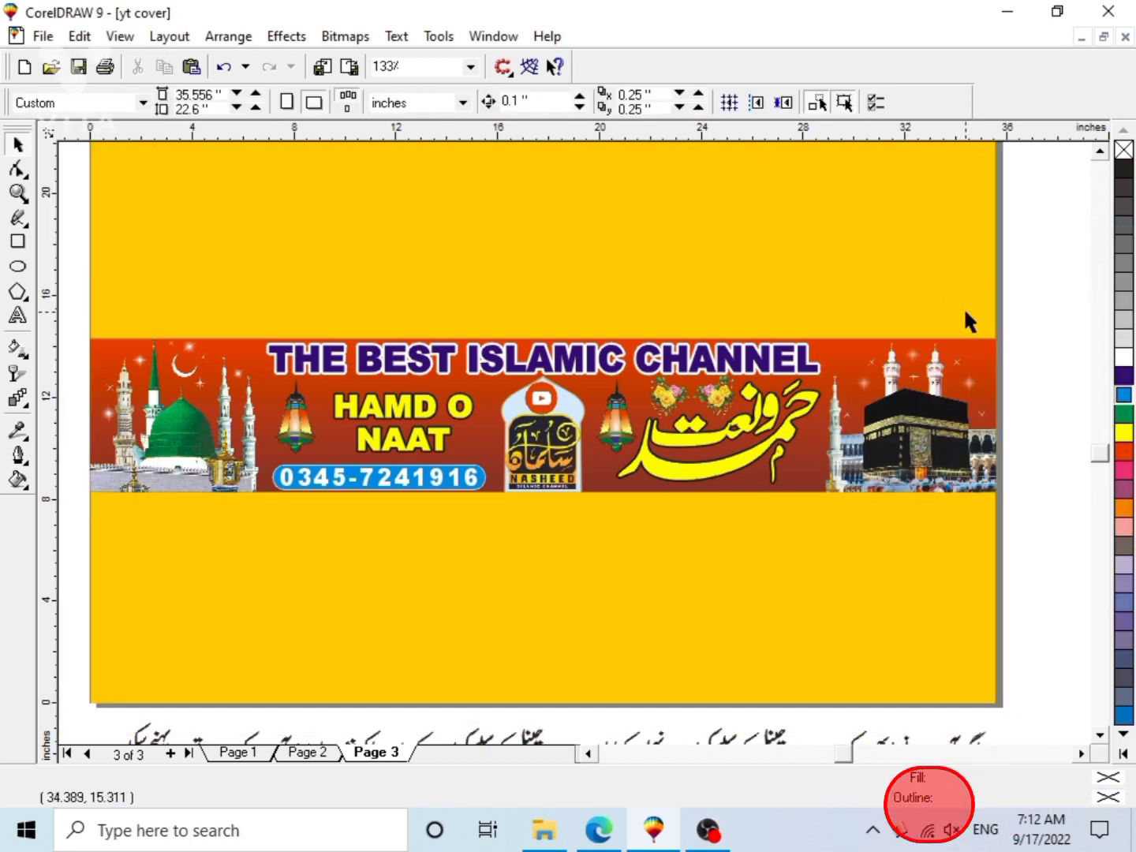
Fill the full-page background rectangle behind the banner with light blue.
key("F3")
left_click(868, 282)
left_click(1123, 377)
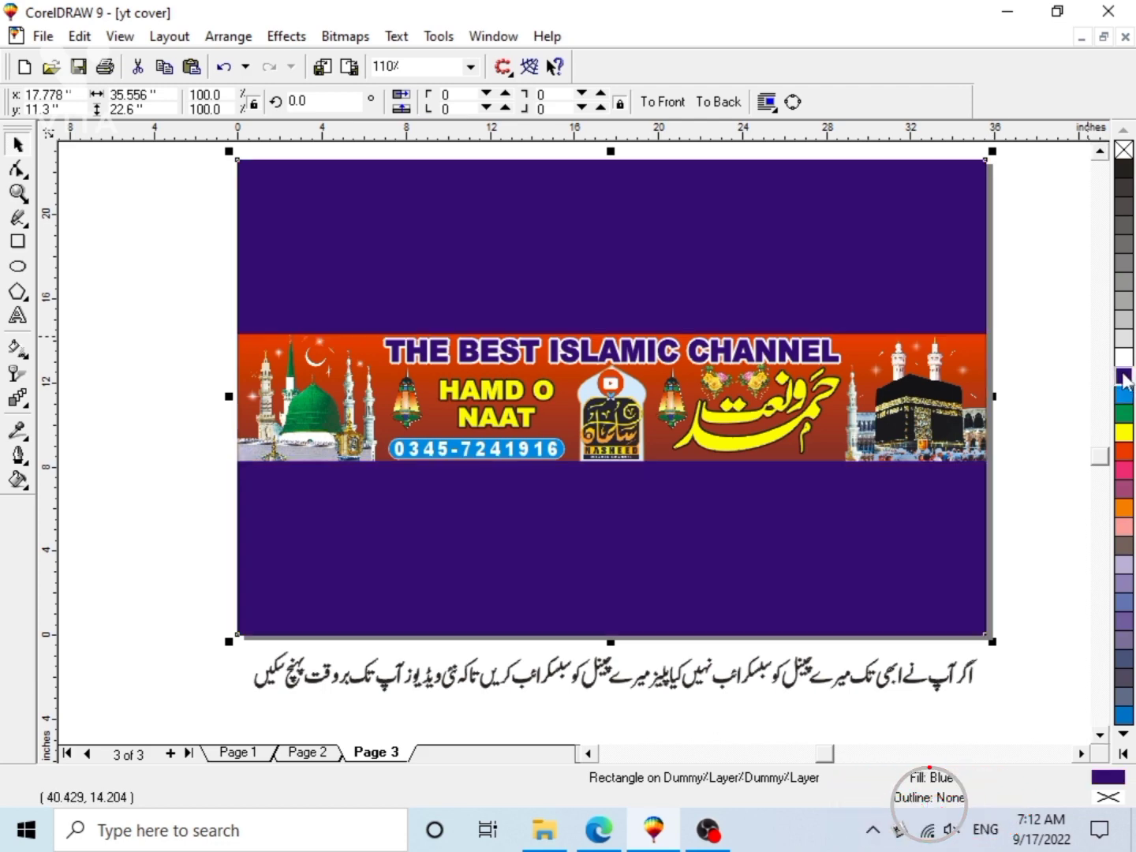
left_click(1122, 399)
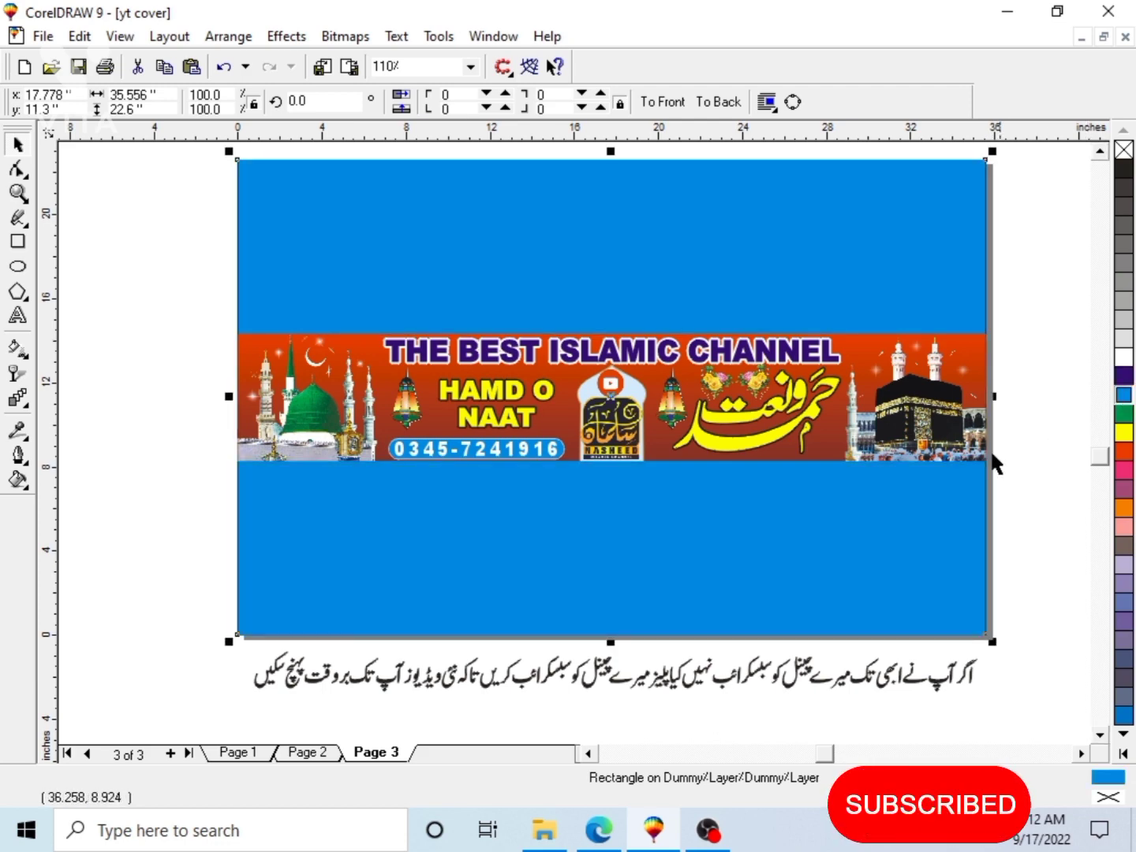
Try the image 86560a03d4d6f1d from File Explorer's New folder on Page 3, and delete it.
left_click(543, 830)
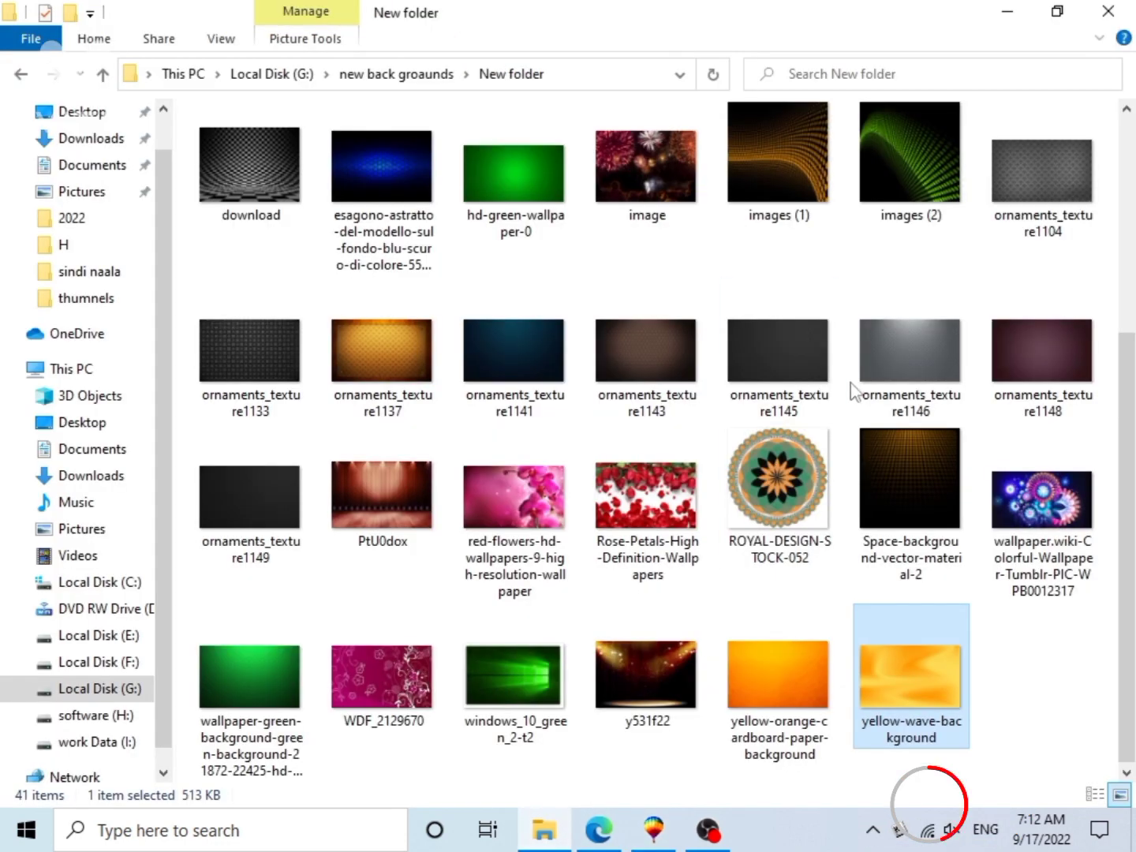
scroll(849, 479, "up", 3)
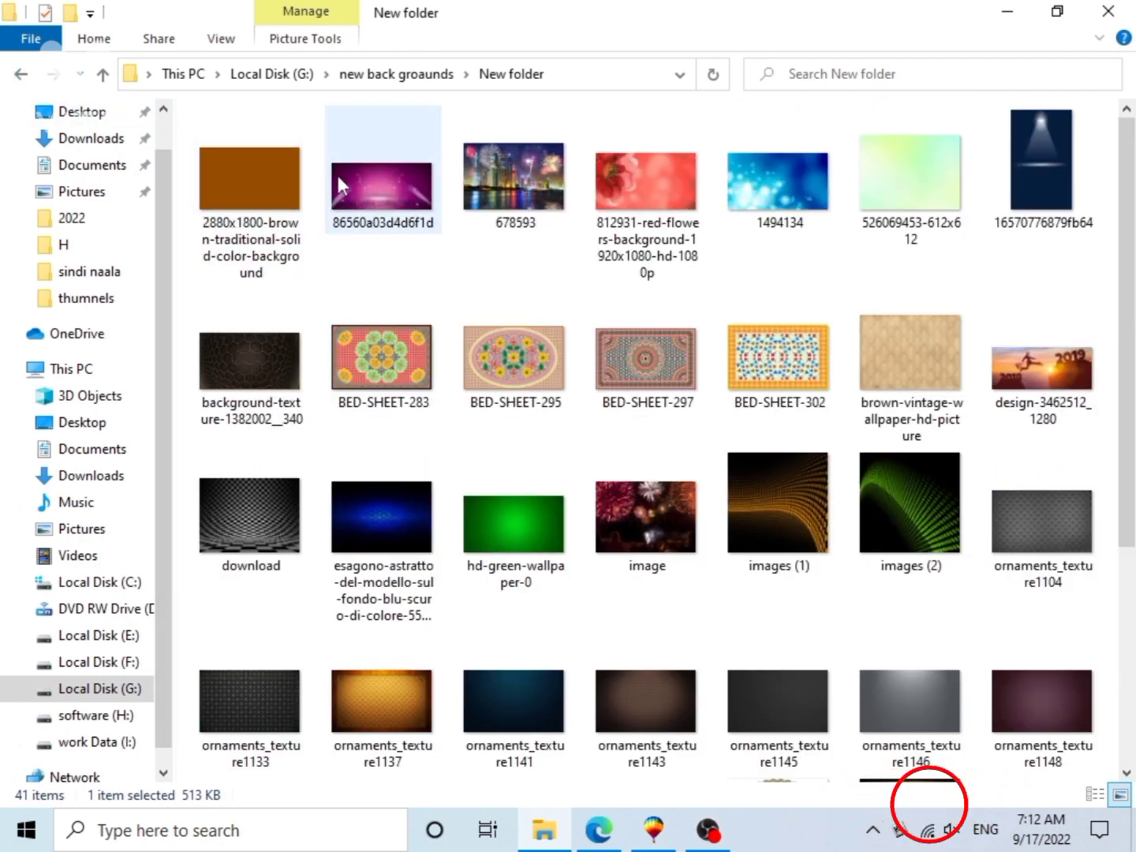
left_click_drag(339, 177, 666, 511)
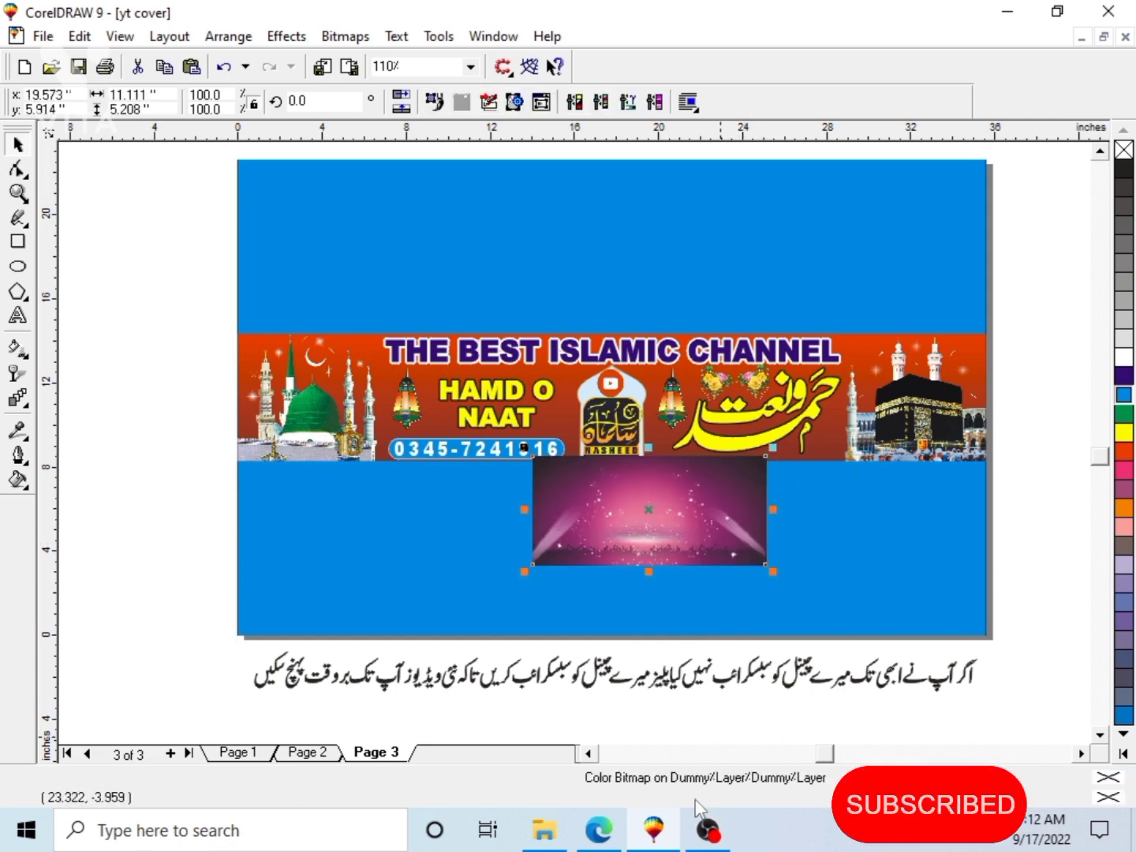
key("Delete")
Import the pink, yellow and green "maxresdef ult" image from the "new" folder in File Explorer onto Page 3 in CorelDRAW.
left_click(544, 830)
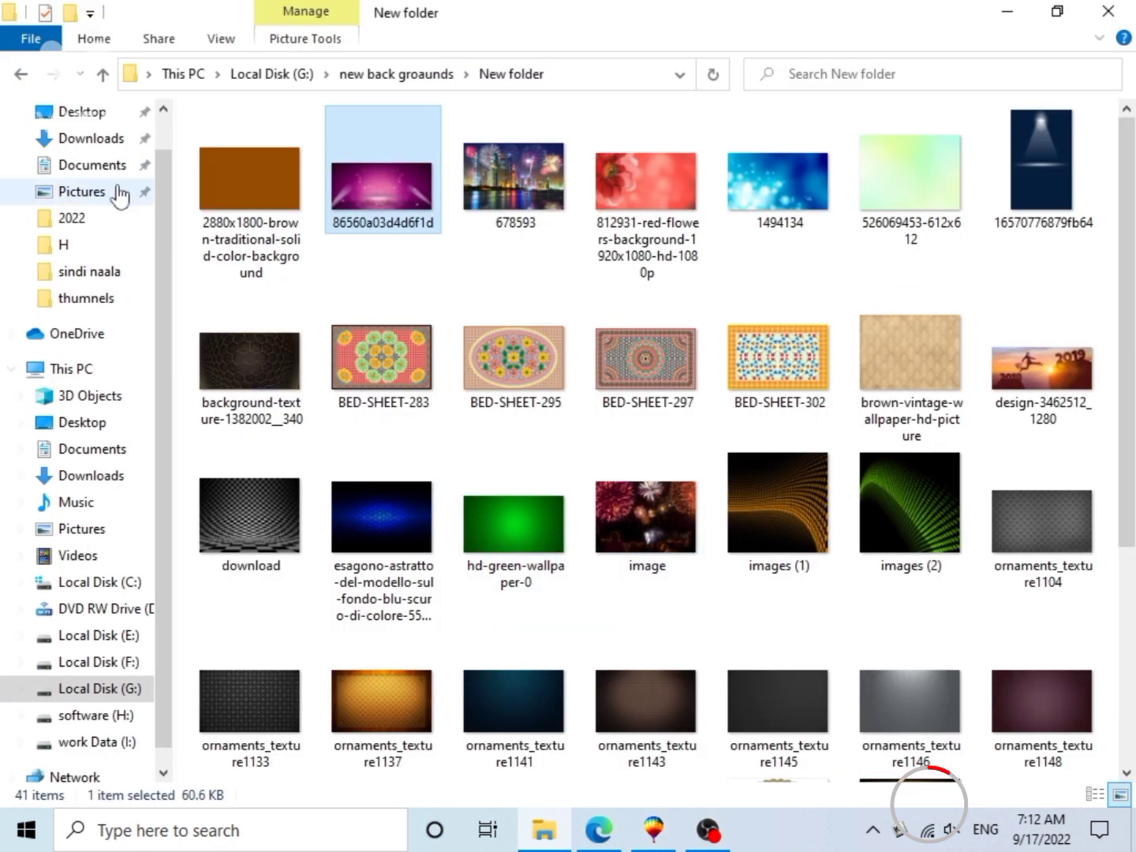
left_click(22, 74)
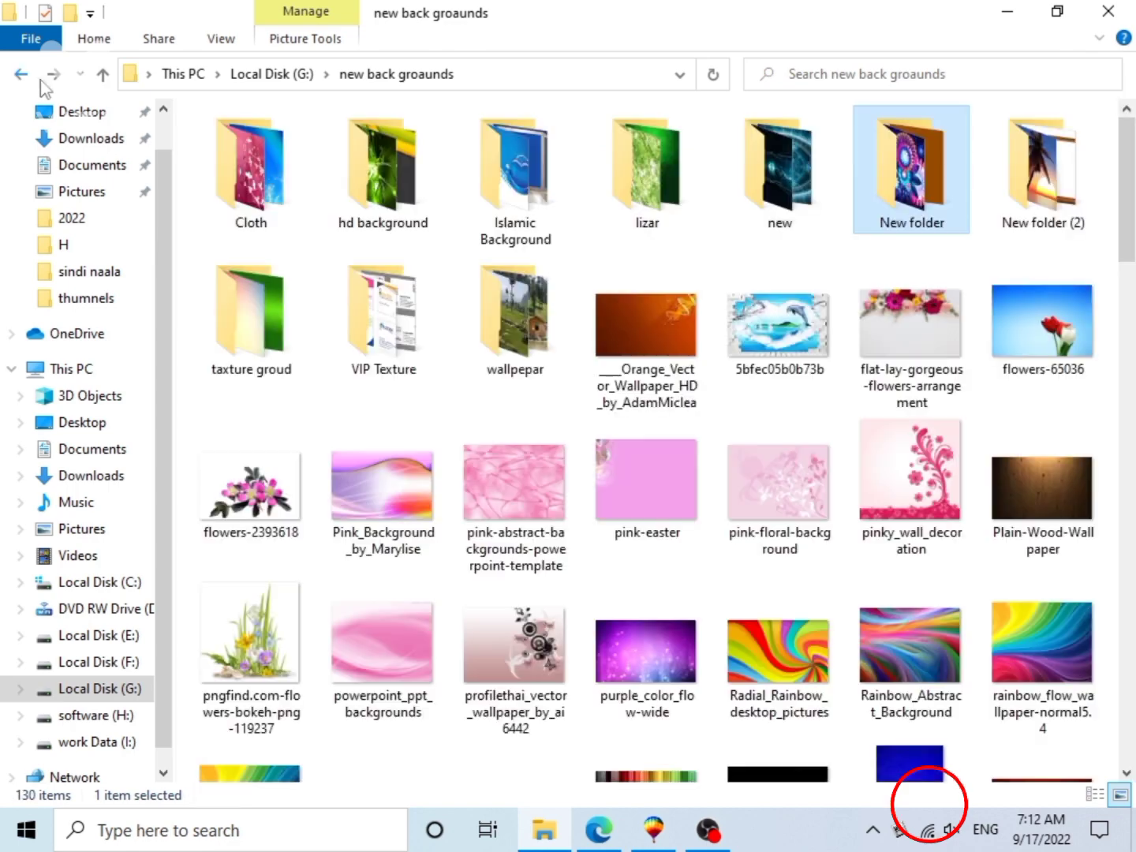
double_click(769, 190)
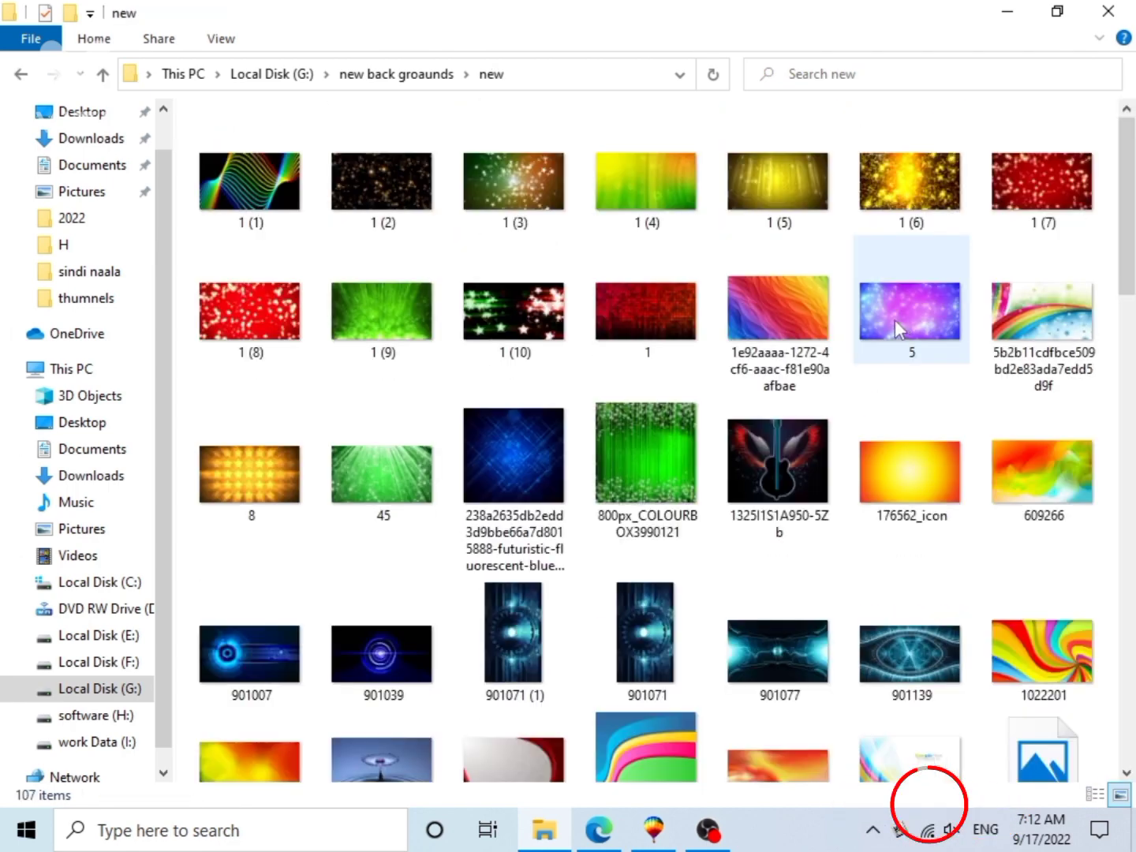
scroll(897, 322, "down", 5)
scroll(897, 330, "down", 15)
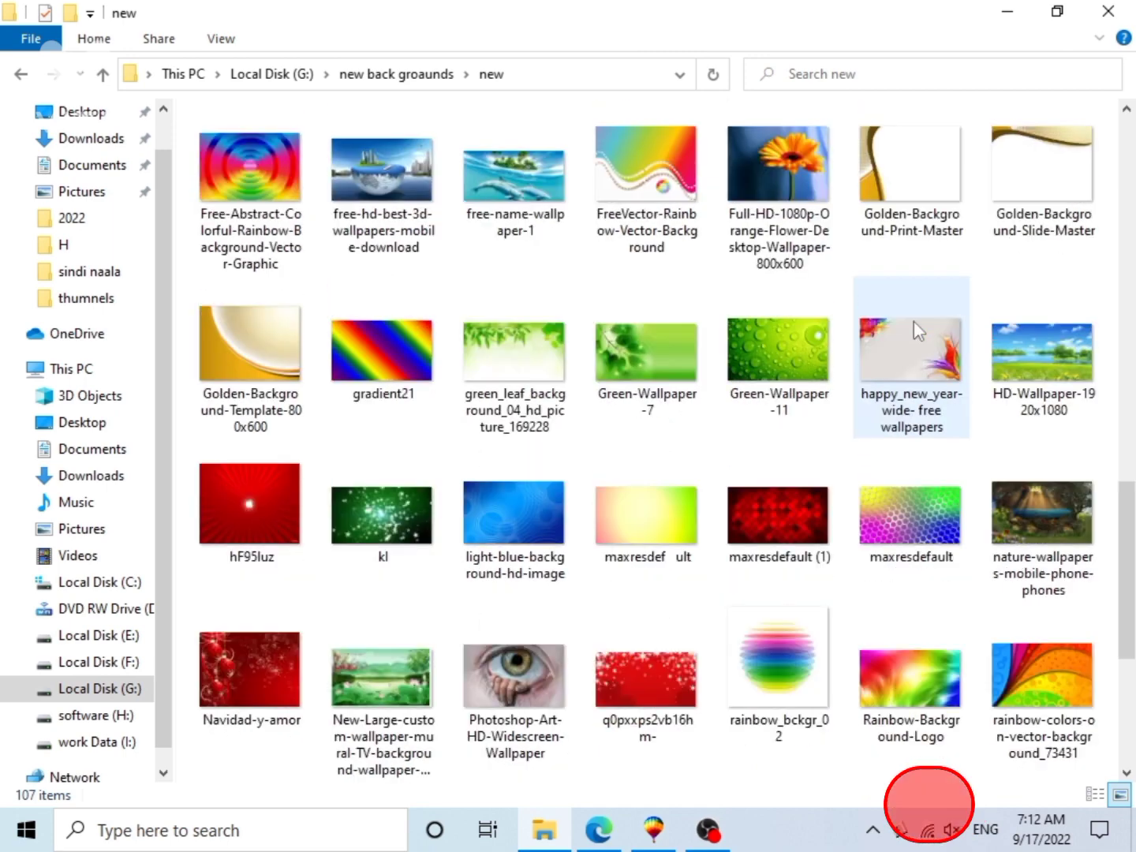
scroll(914, 320, "down", 5)
scroll(914, 321, "up", 5)
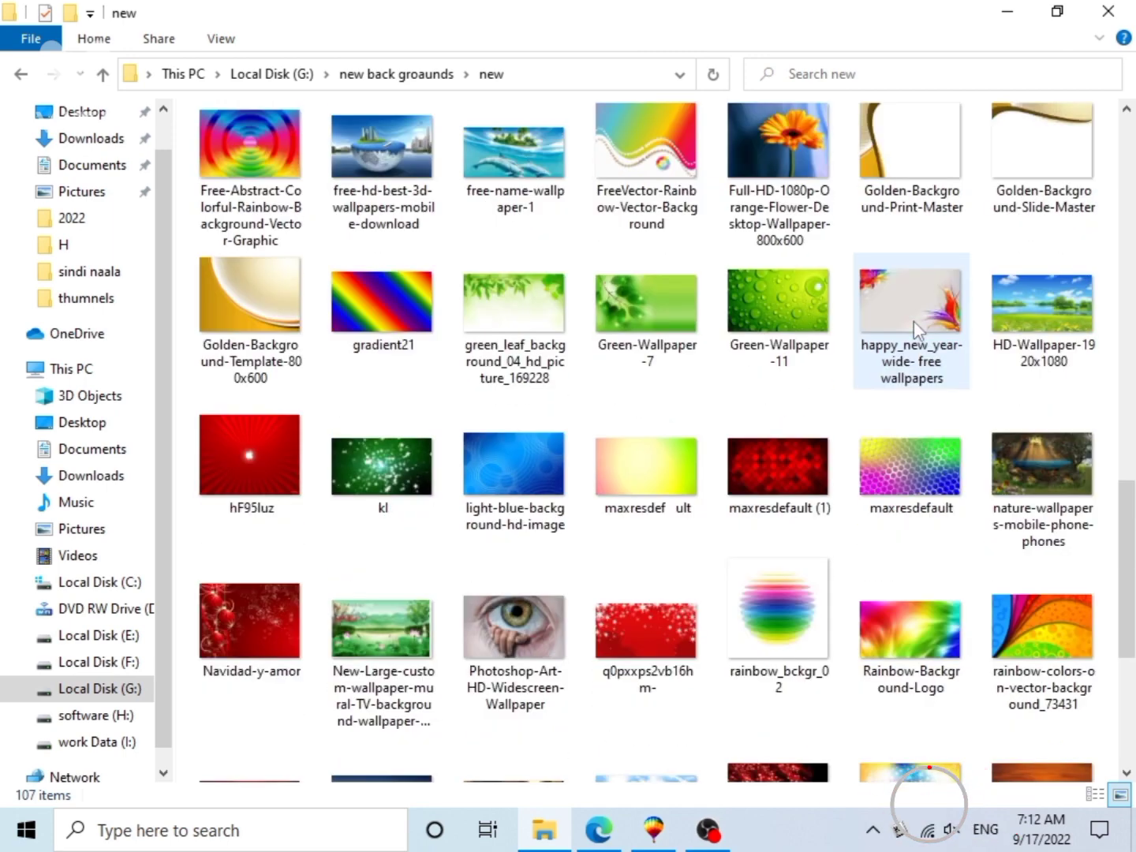
left_click(670, 462)
left_click_drag(666, 457, 776, 514)
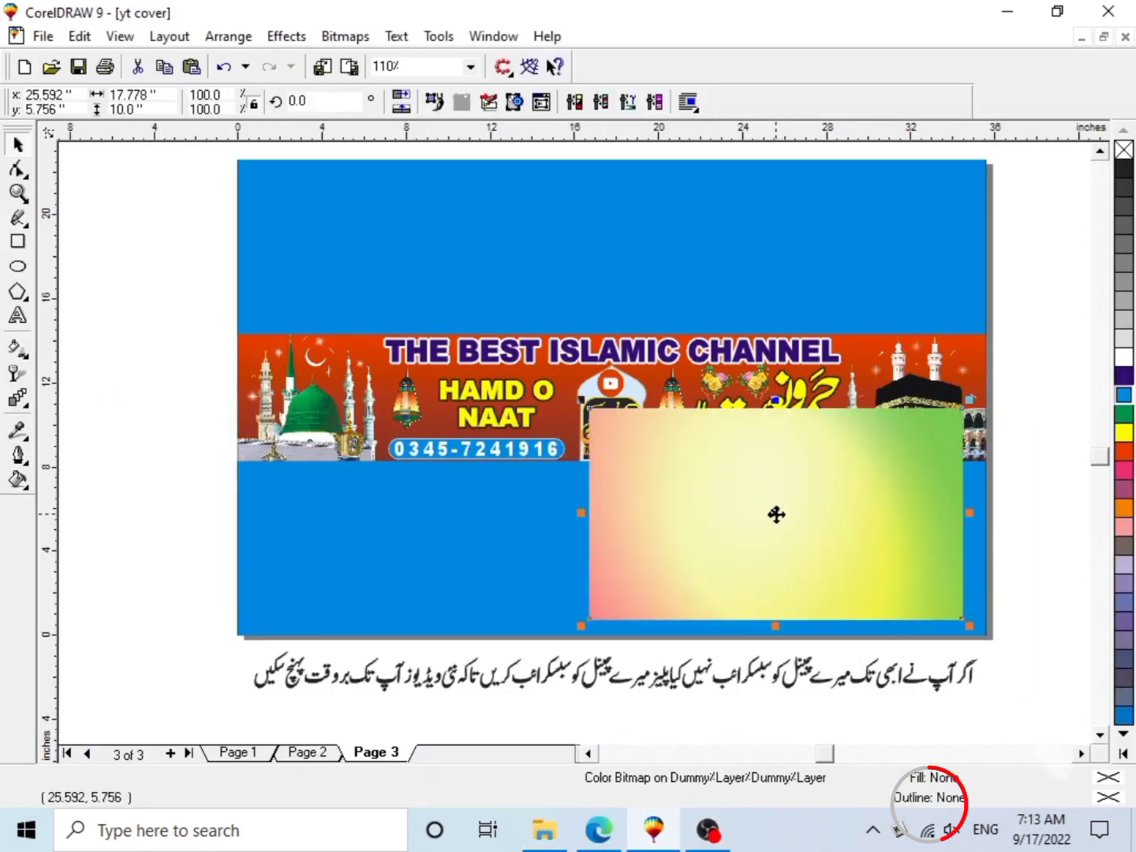
PowerClip the imported gradient image inside the light blue background rectangle and open the container's contents for editing.
left_click(287, 35)
mouse_move(449, 204)
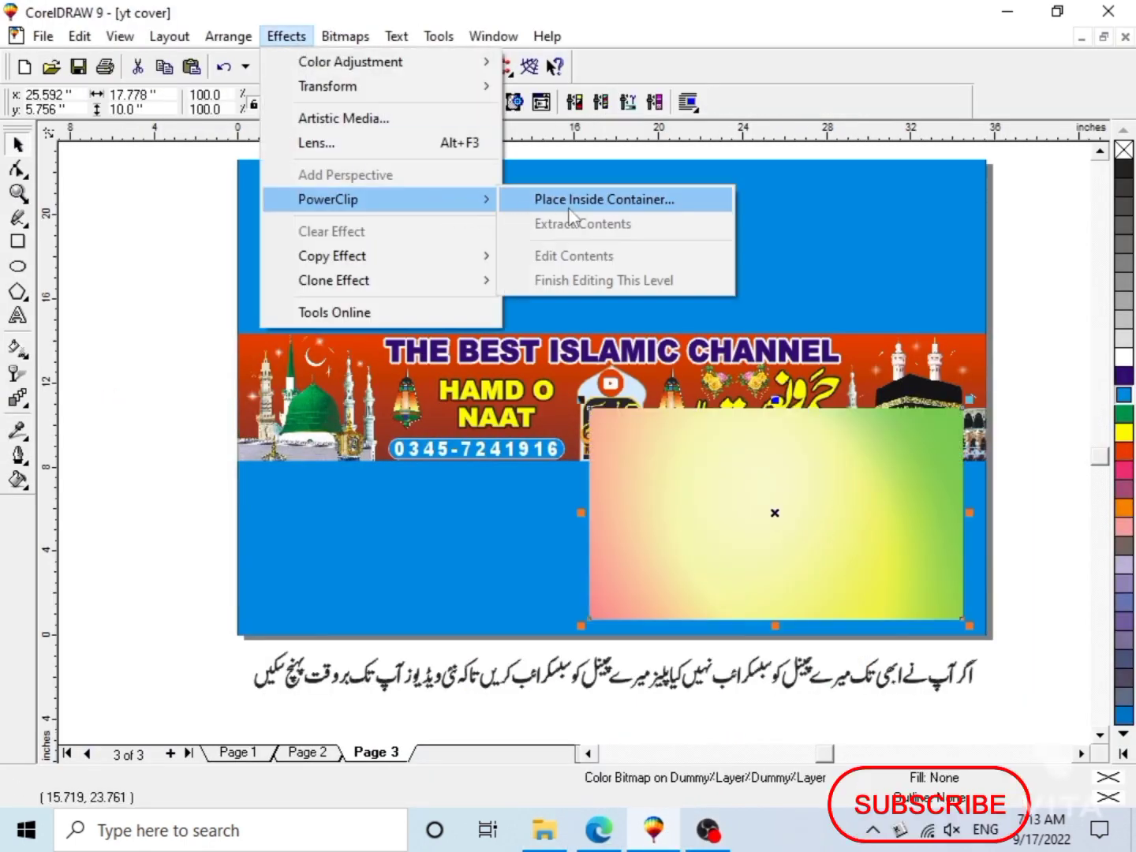
left_click(622, 196)
left_click(569, 201)
right_click(568, 202)
left_click(638, 251)
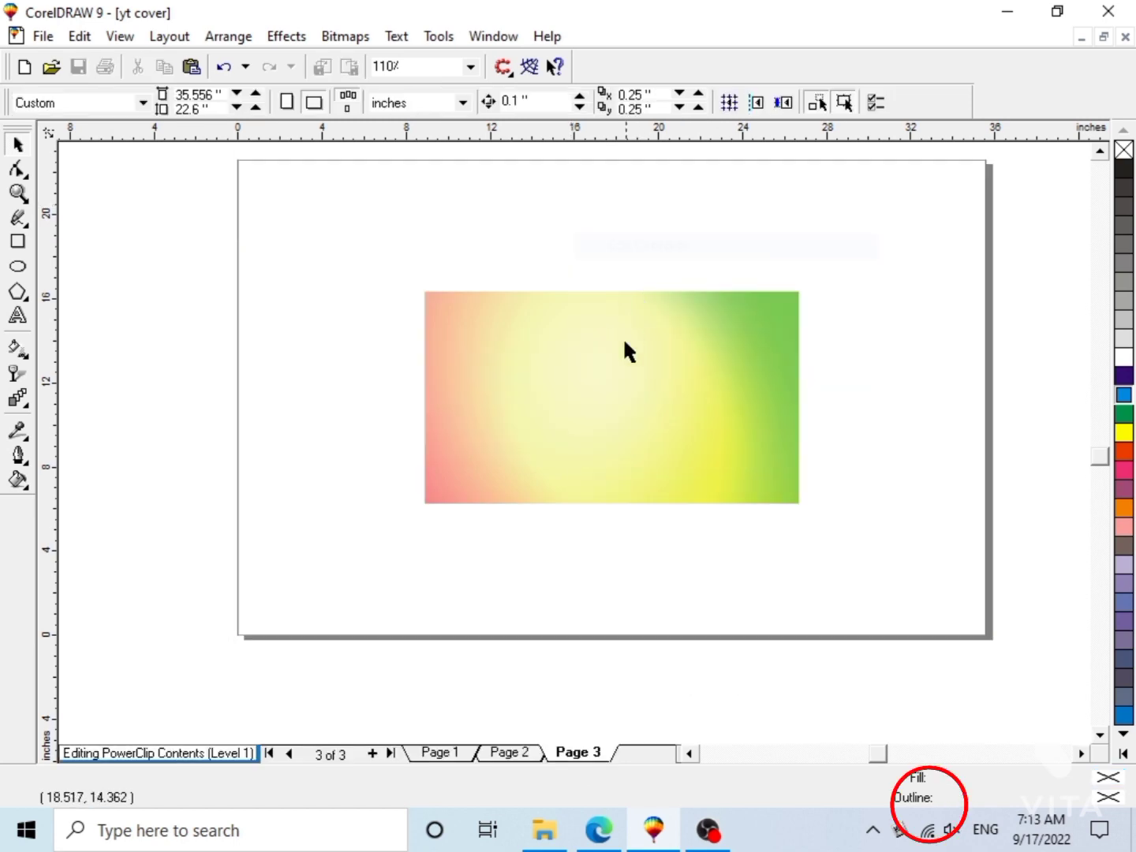